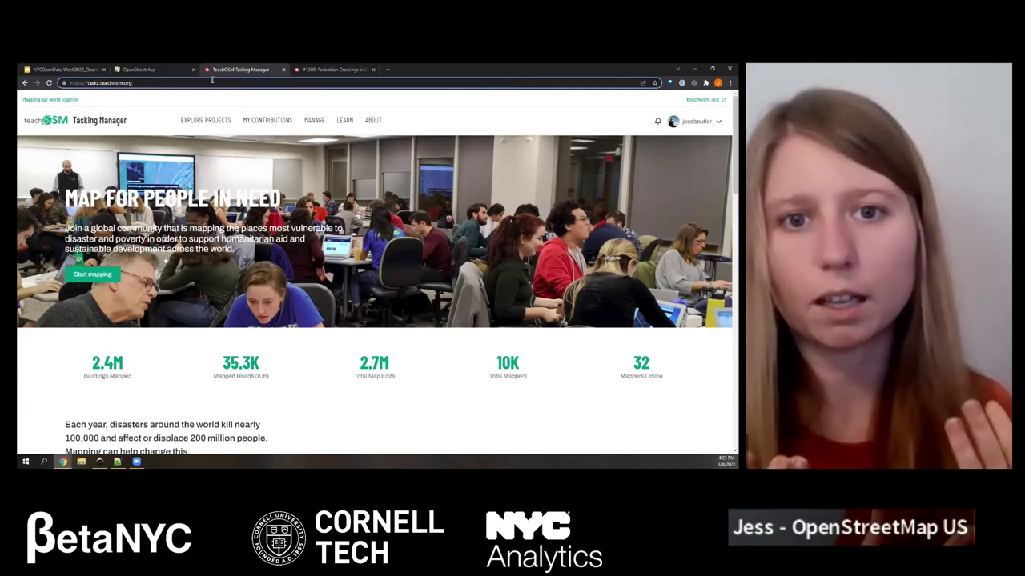
- Open the list of mapping projects and browse on to its second page
left_click(212, 81)
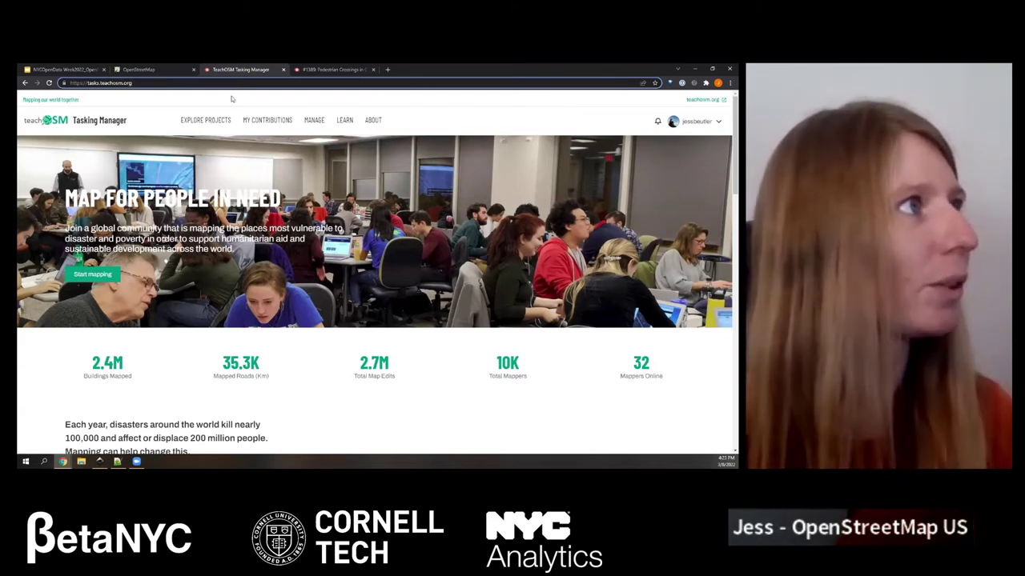
left_click(208, 120)
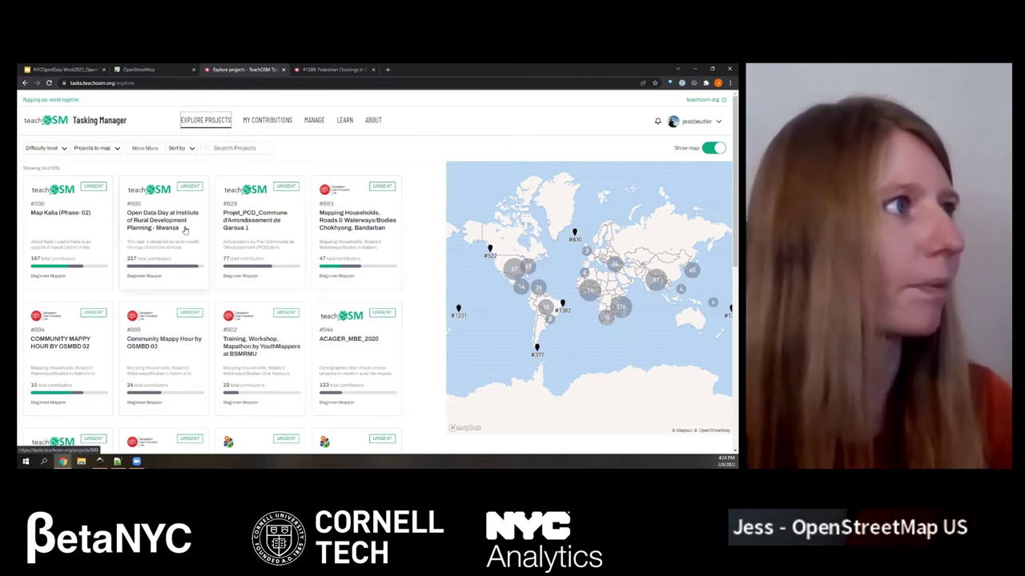
scroll(248, 364, "down", 3)
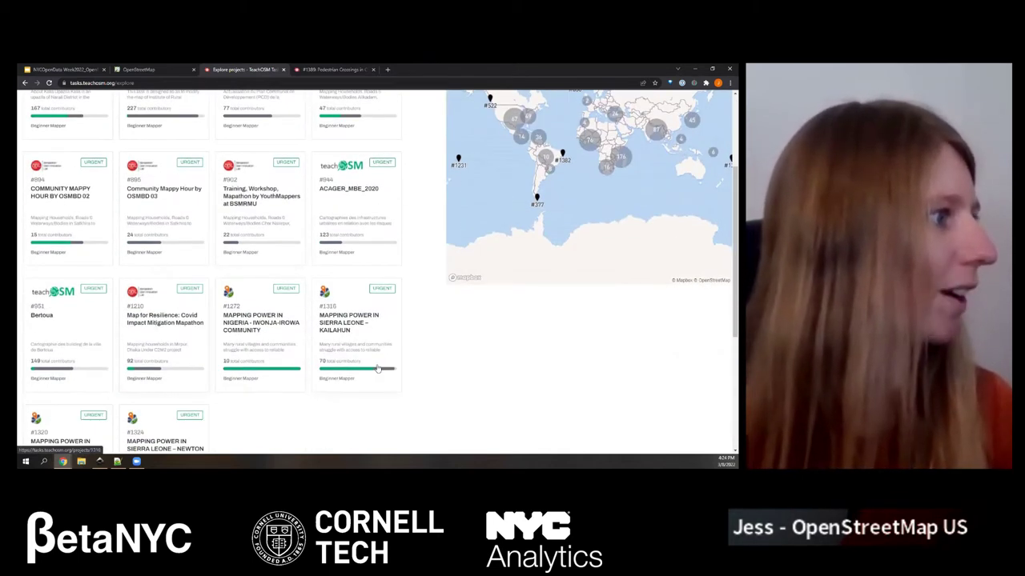
scroll(202, 385, "down", 3)
left_click(363, 436)
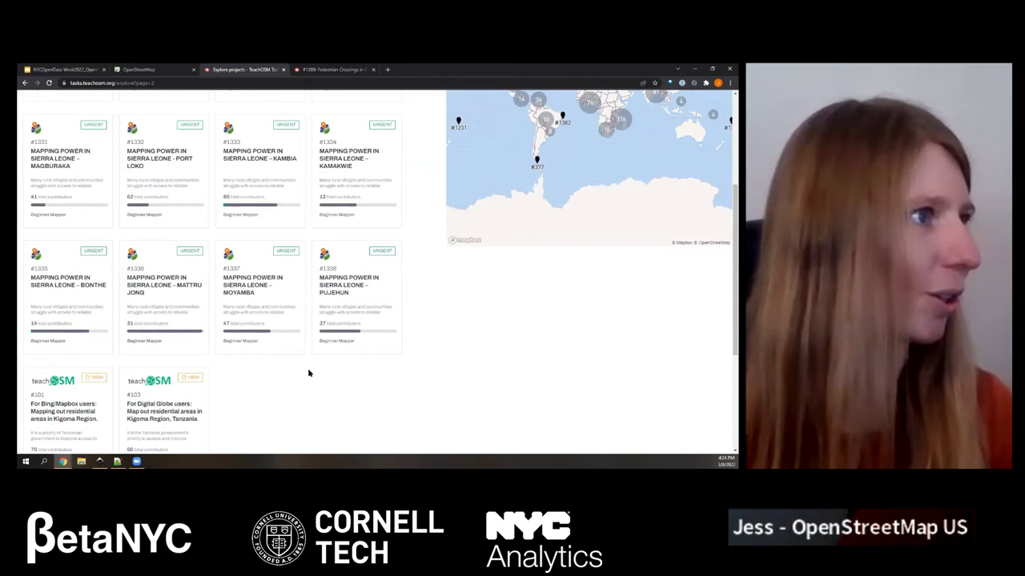
- Open the project Mapping Power in Sierra Leone – Pujehun and examine its task grid
scroll(313, 372, "up", 2)
left_click(360, 376)
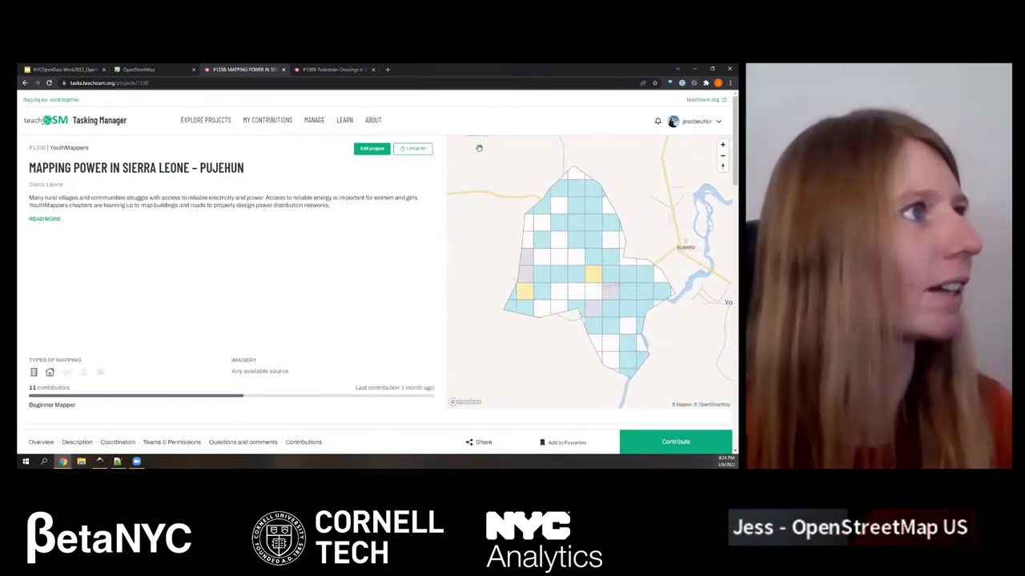
scroll(247, 245, "down", 2)
scroll(256, 244, "up", 2)
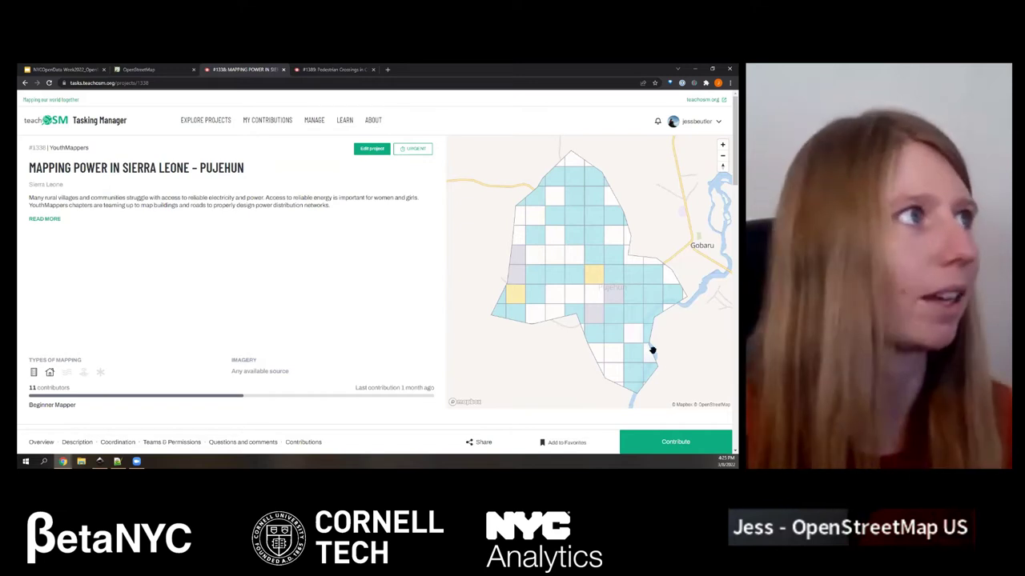
- Return to the project list, find project #1389 in New York City on the map and open its Pedestrian Crossings in Canarsie page
key("alt+Left")
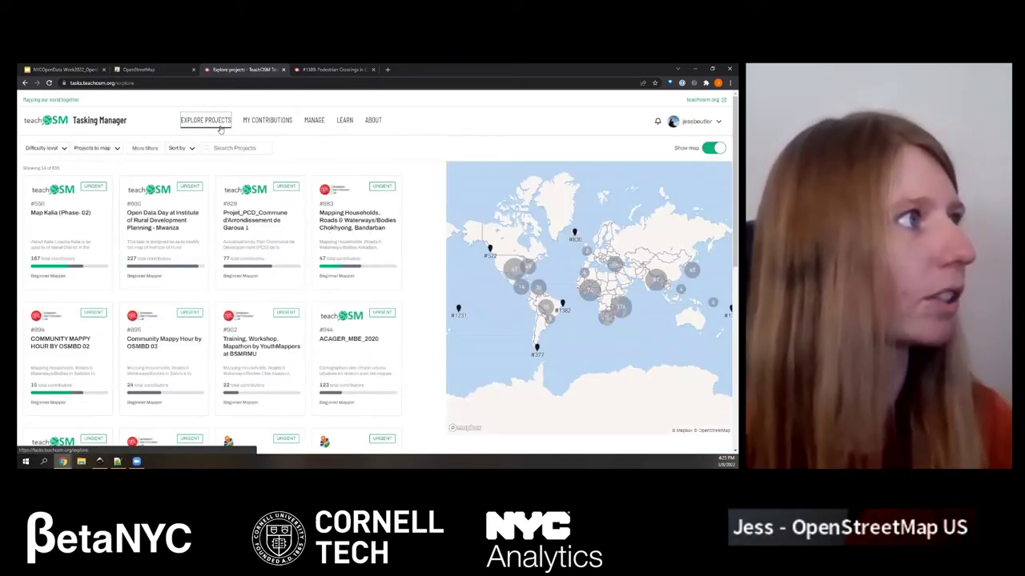
scroll(486, 283, "down", 5)
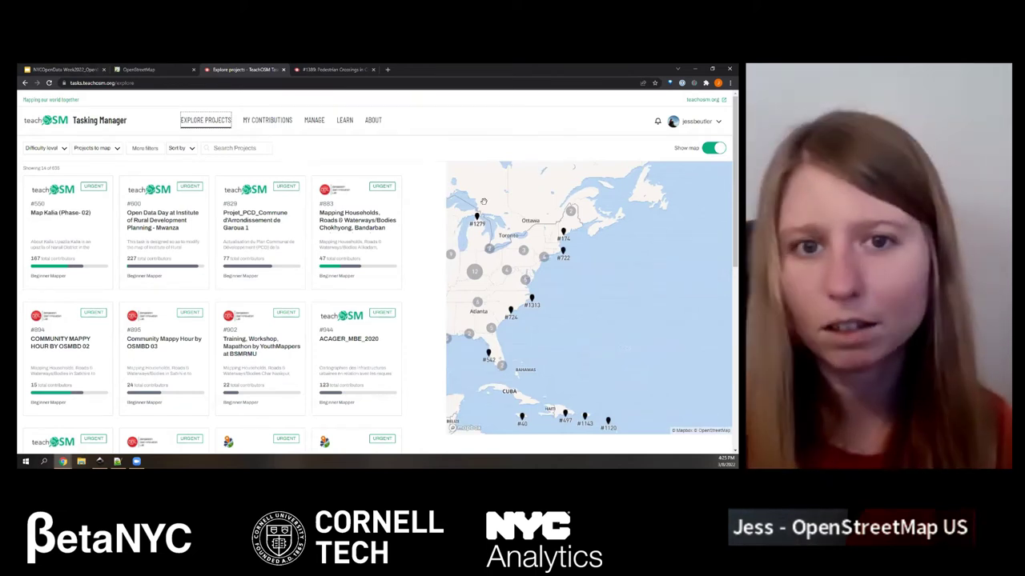
scroll(534, 251, "down", 5)
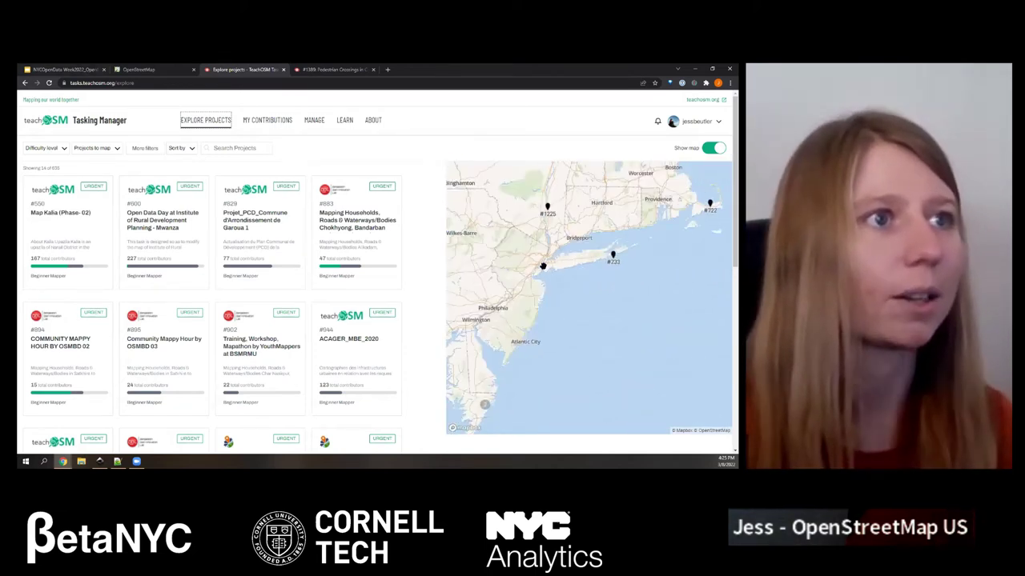
scroll(543, 265, "up", 6)
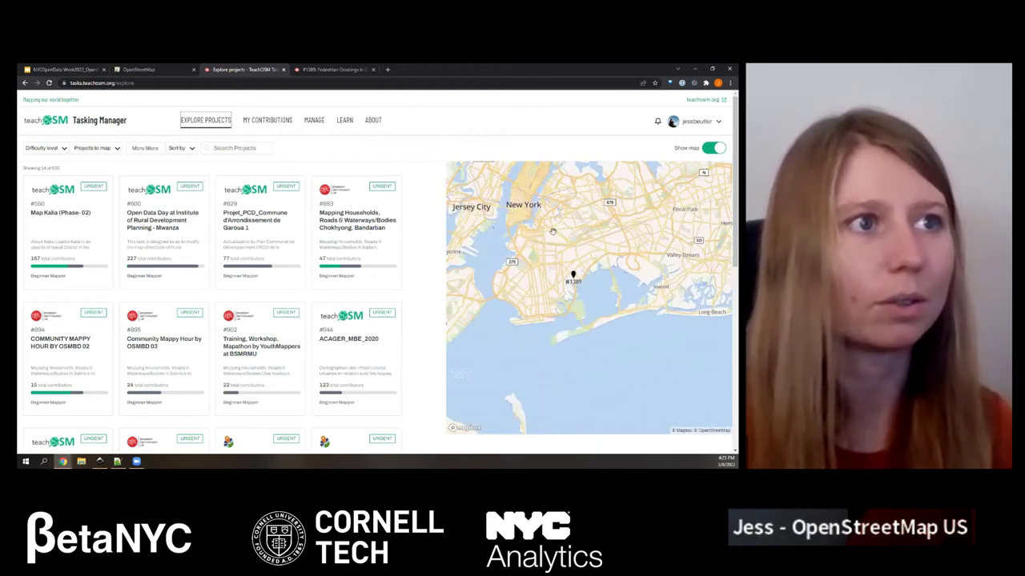
scroll(552, 231, "up", 3)
left_click(567, 290)
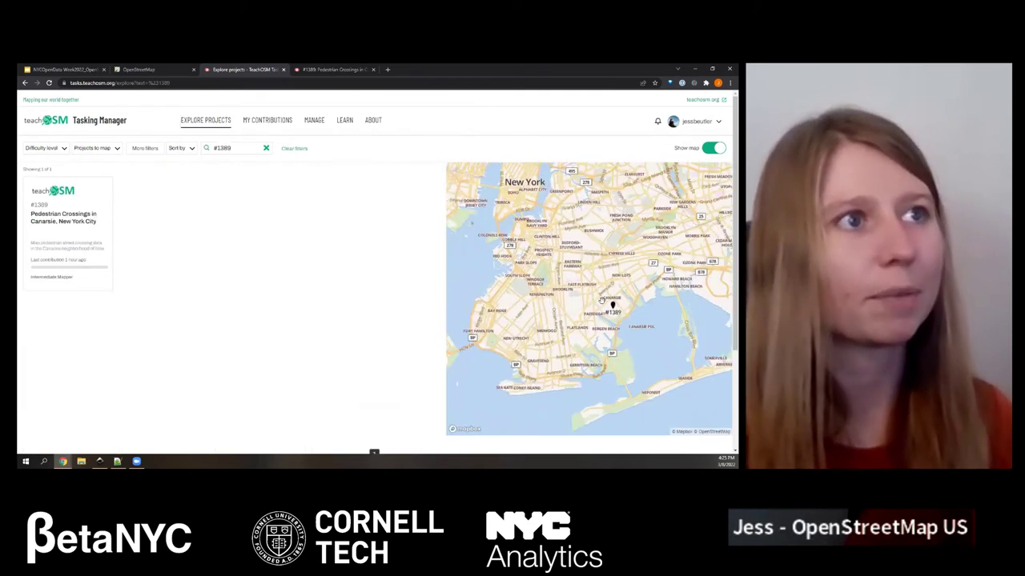
scroll(601, 300, "down", 3)
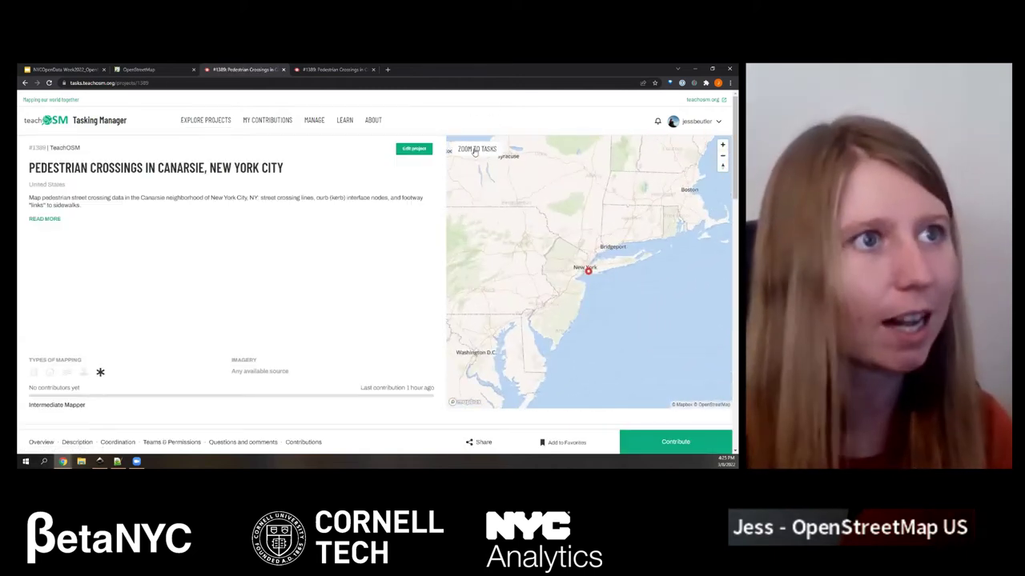
- Zoom the project map to its tasks and examine the Canarsie task grid and its surroundings
left_click(476, 149)
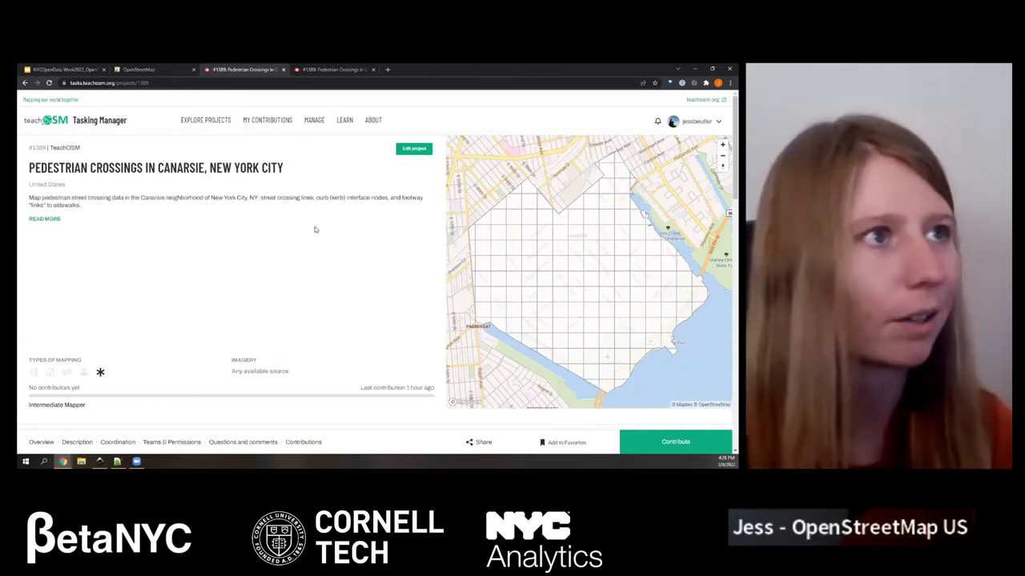
left_click(117, 462)
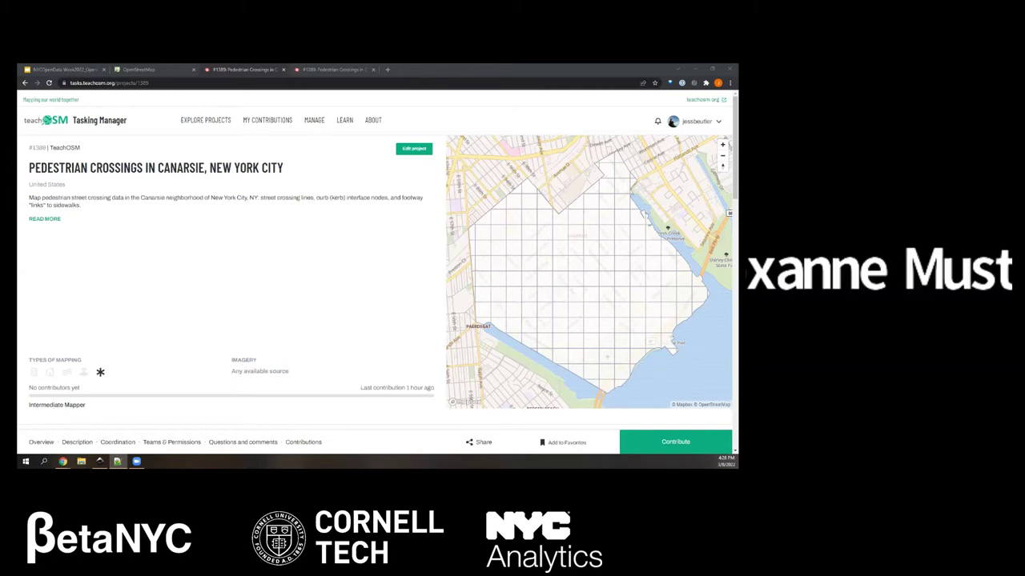
left_click(723, 157)
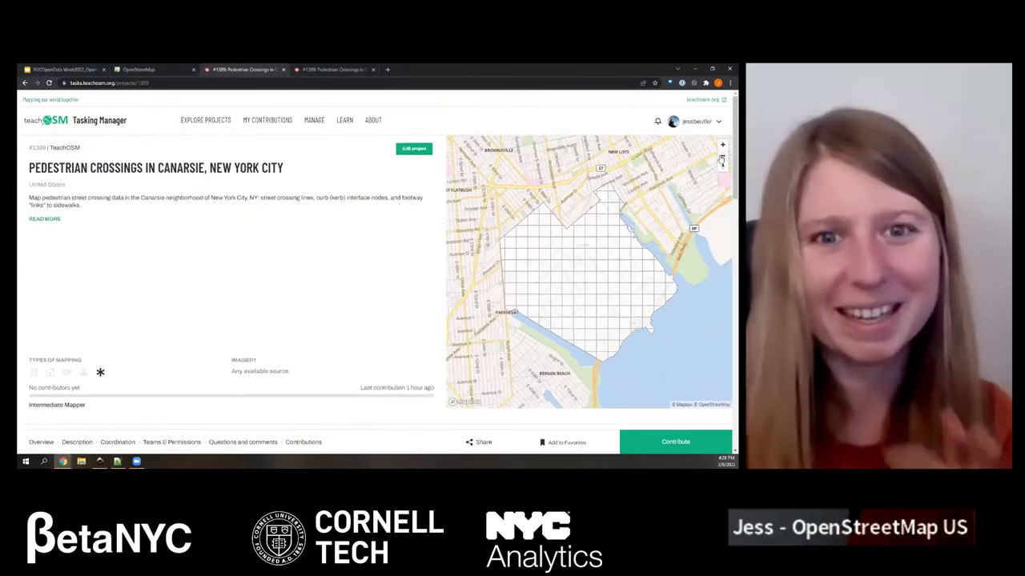
left_click(722, 156)
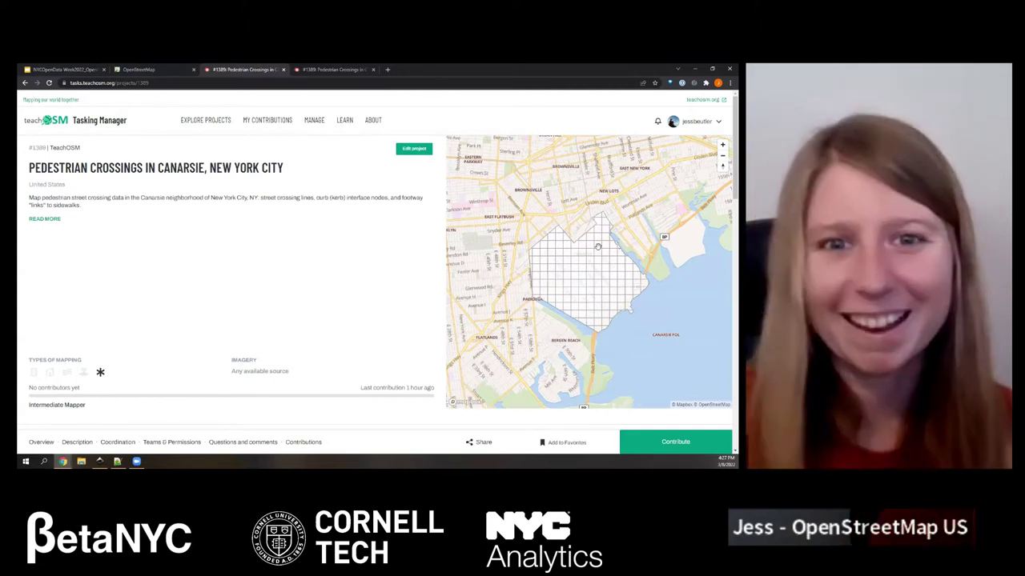
left_click(722, 144)
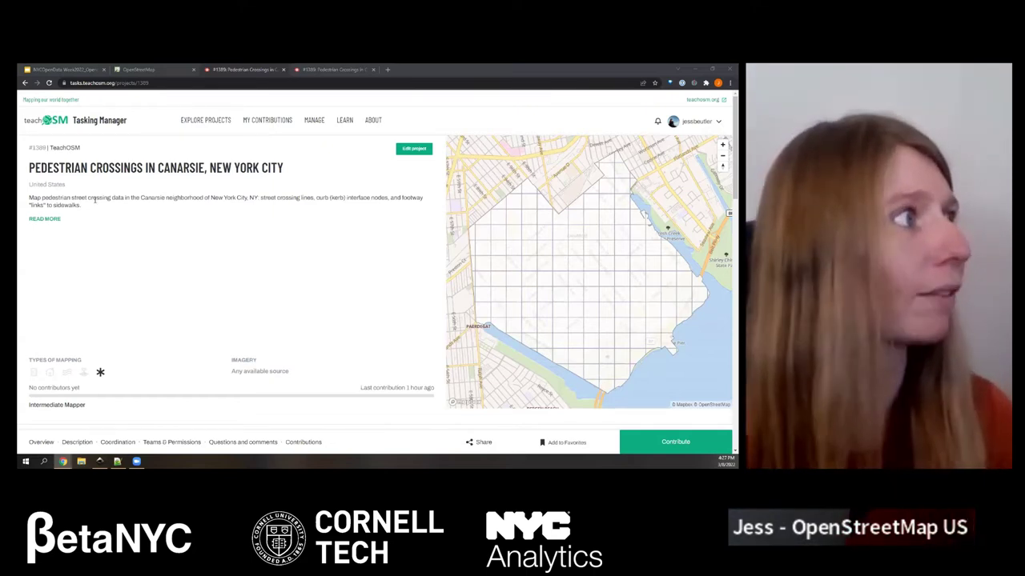
- Read the project description explaining why street crossings are mapped before sidewalks
scroll(270, 252, "down", 1)
scroll(267, 249, "up", 1)
scroll(267, 249, "down", 3)
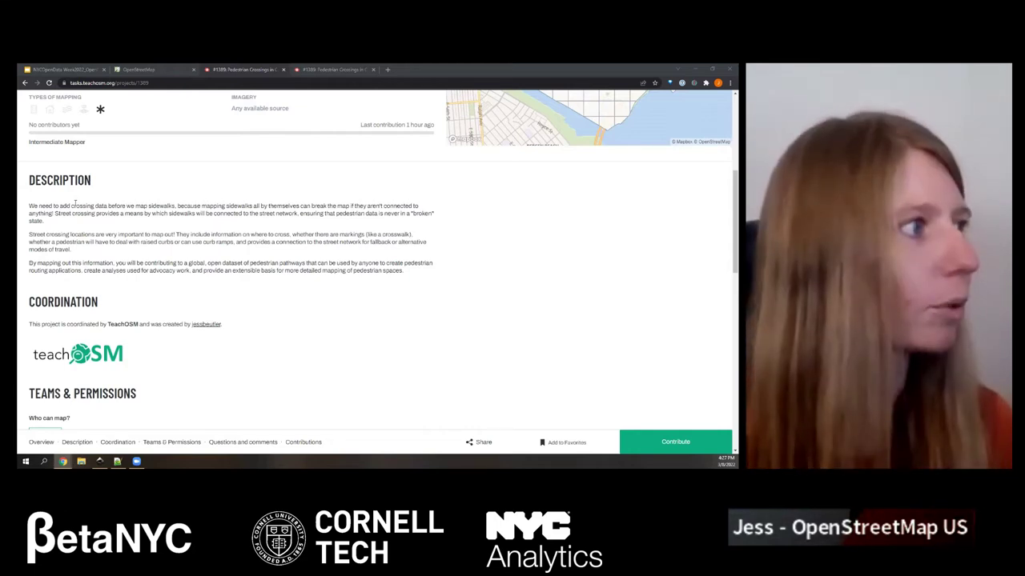
scroll(76, 203, "up", 1)
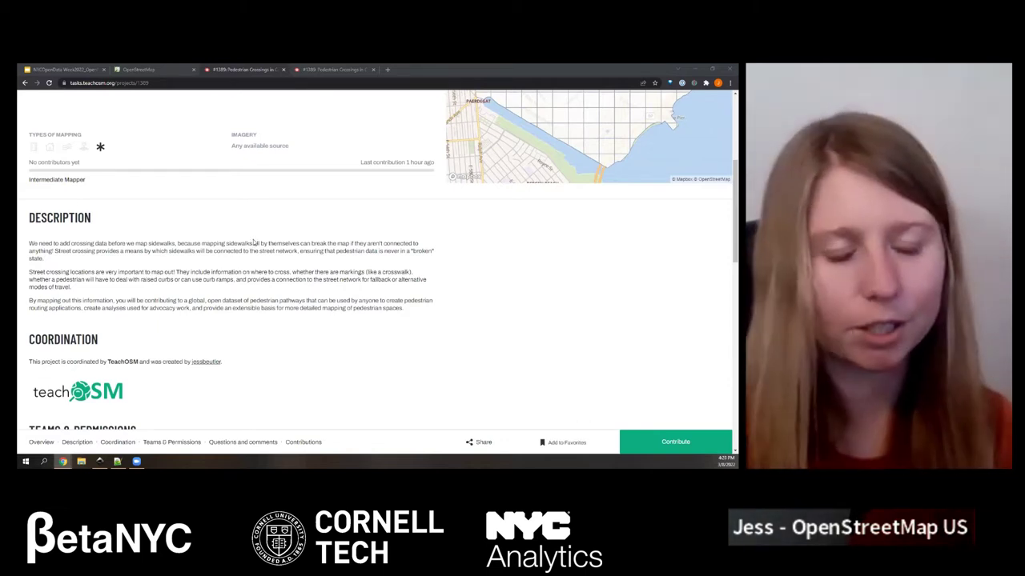
scroll(228, 245, "up", 1)
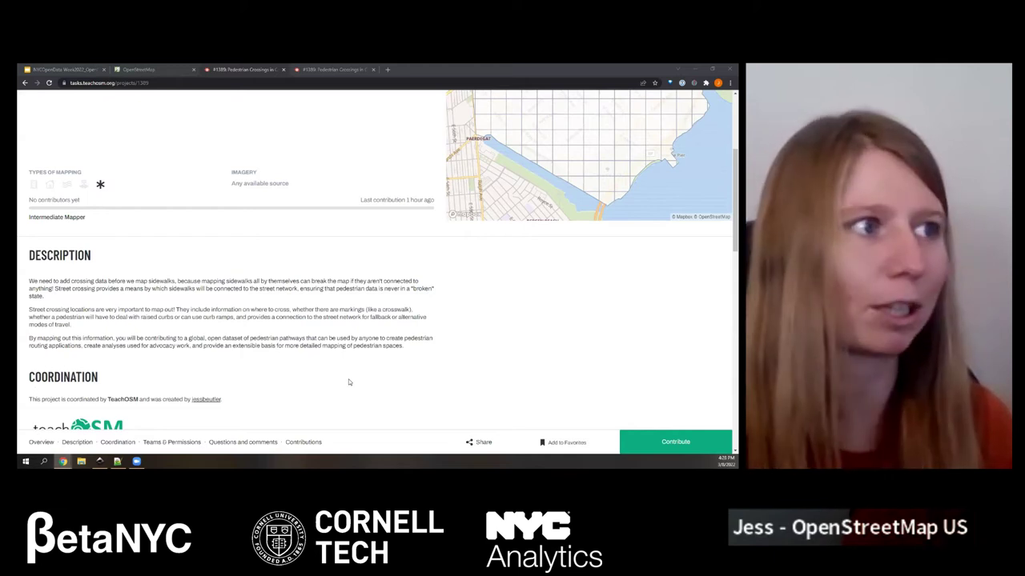
scroll(334, 366, "up", 5)
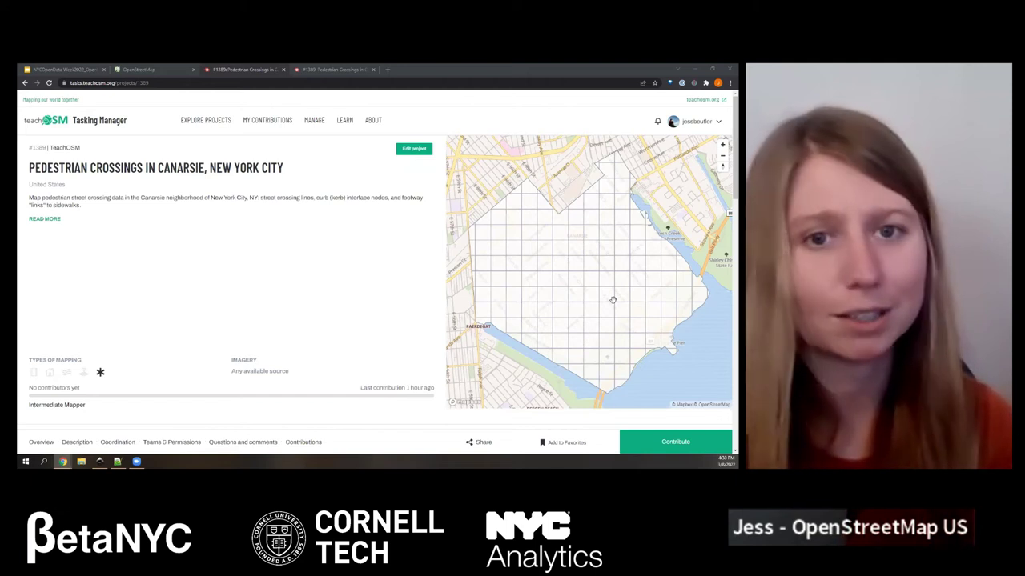
- Start contributing to the Canarsie project and read its instructions on mapping street crossings, curb nodes and short footways
left_click(675, 442)
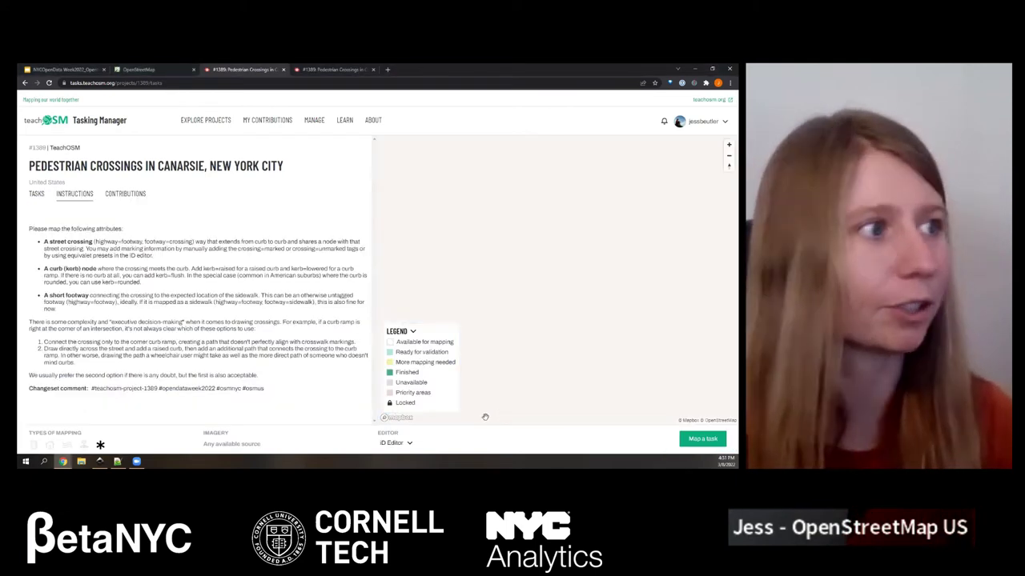
scroll(139, 237, "down", 1)
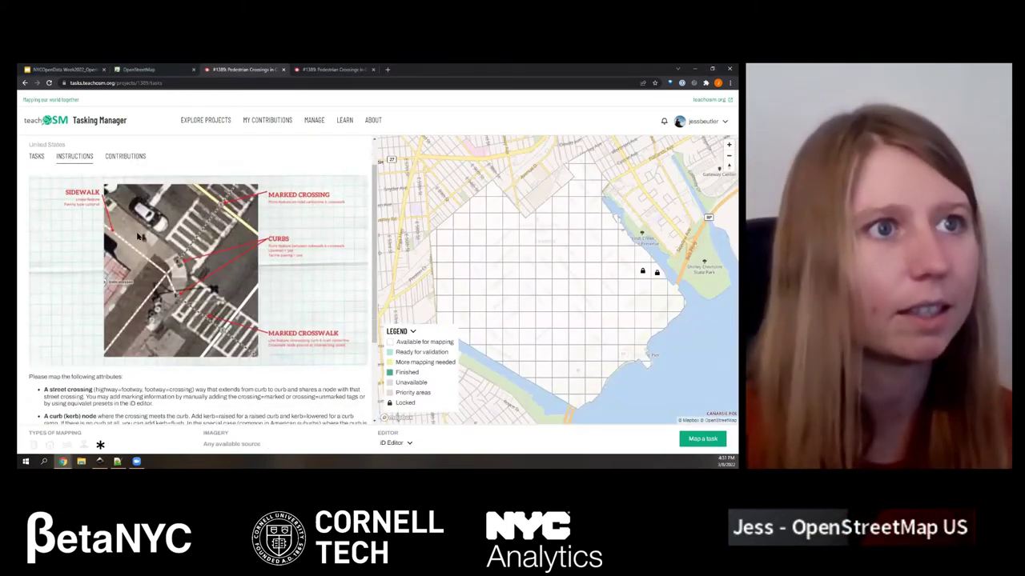
scroll(140, 237, "down", 4)
scroll(139, 237, "up", 5)
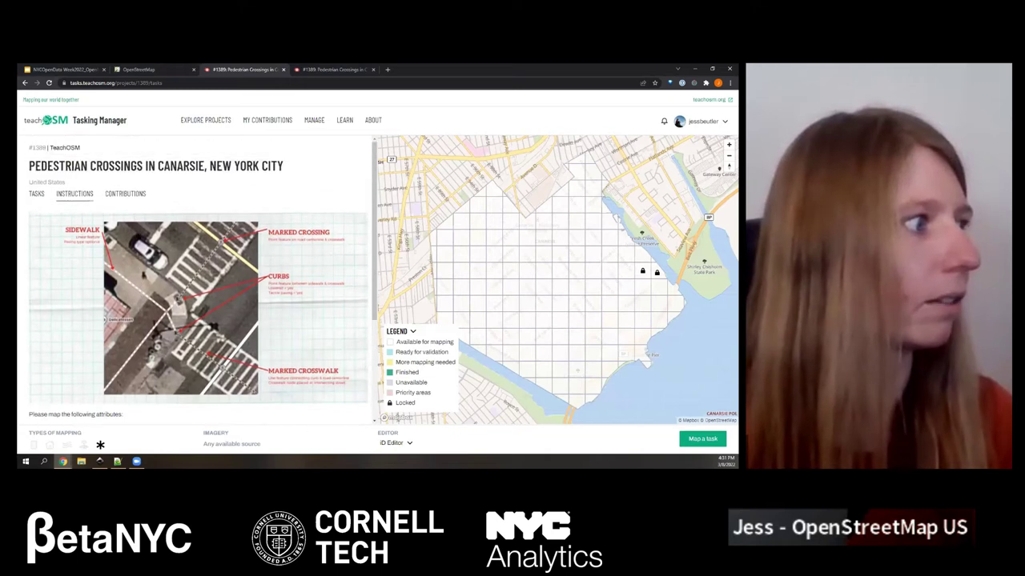
scroll(136, 233, "down", 1)
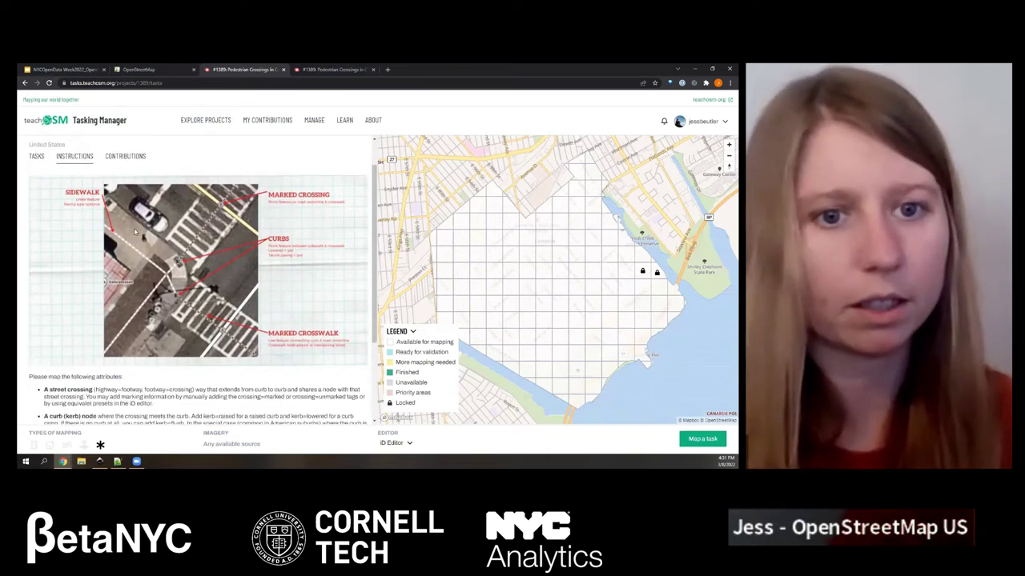
scroll(136, 233, "down", 3)
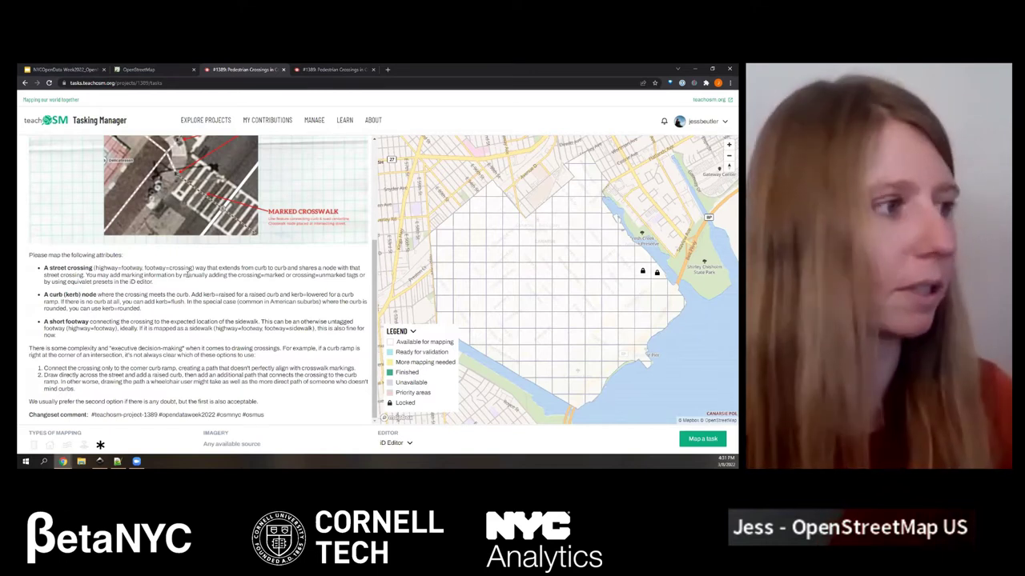
scroll(188, 274, "up", 2)
scroll(188, 276, "up", 2)
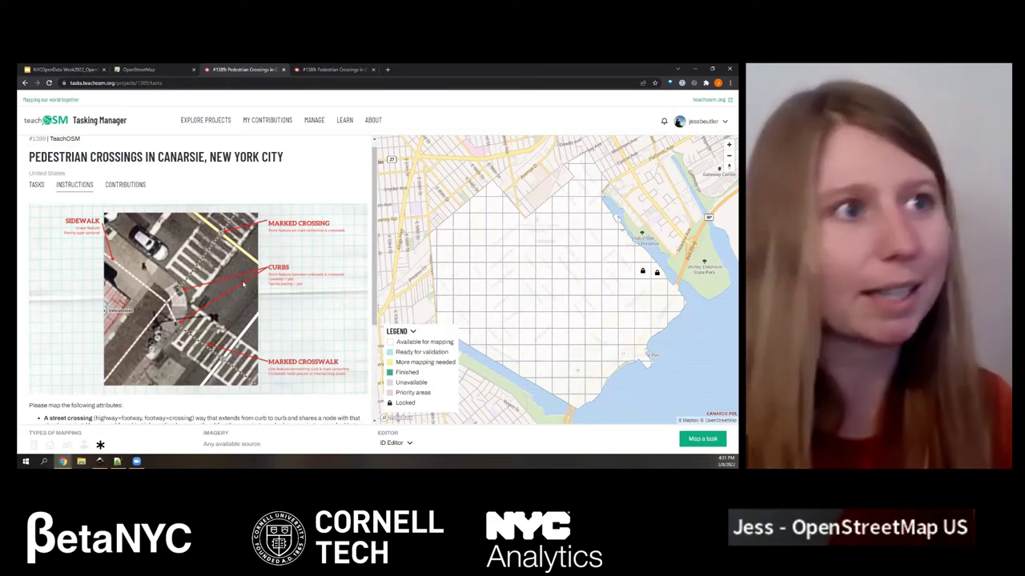
scroll(243, 284, "down", 4)
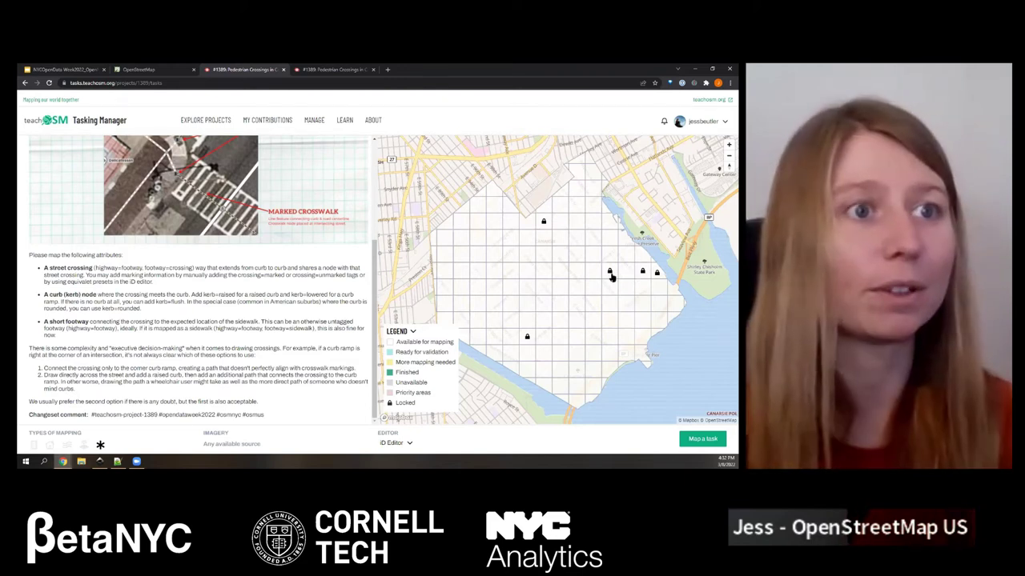
- Select an unlocked task square in the Canarsie grid and open it for mapping in iD Editor
left_click(610, 274)
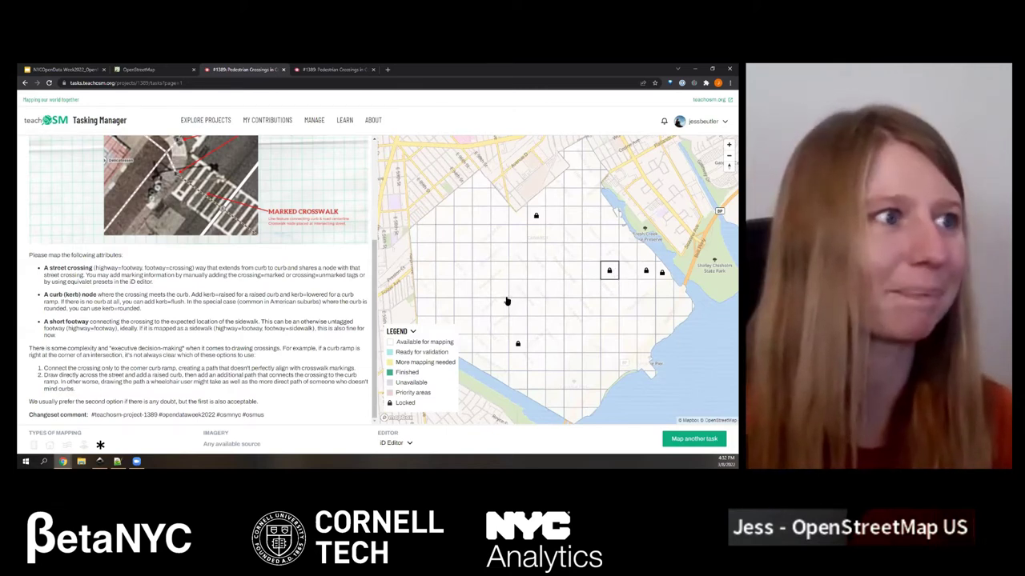
left_click(573, 314)
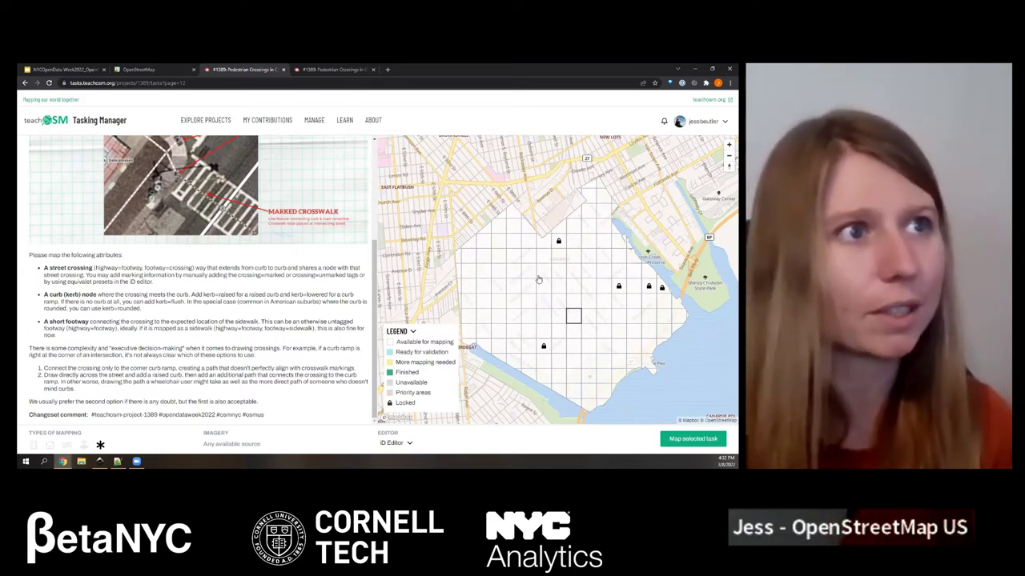
left_click(691, 440)
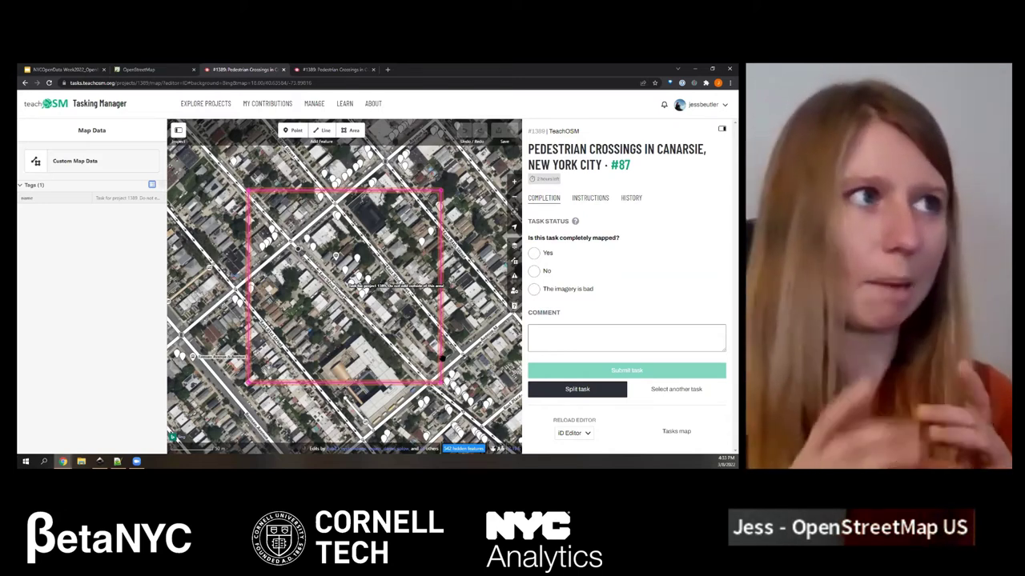
- Examine the task square's boundary on the imagery and the existing address points inside it
left_click(288, 422)
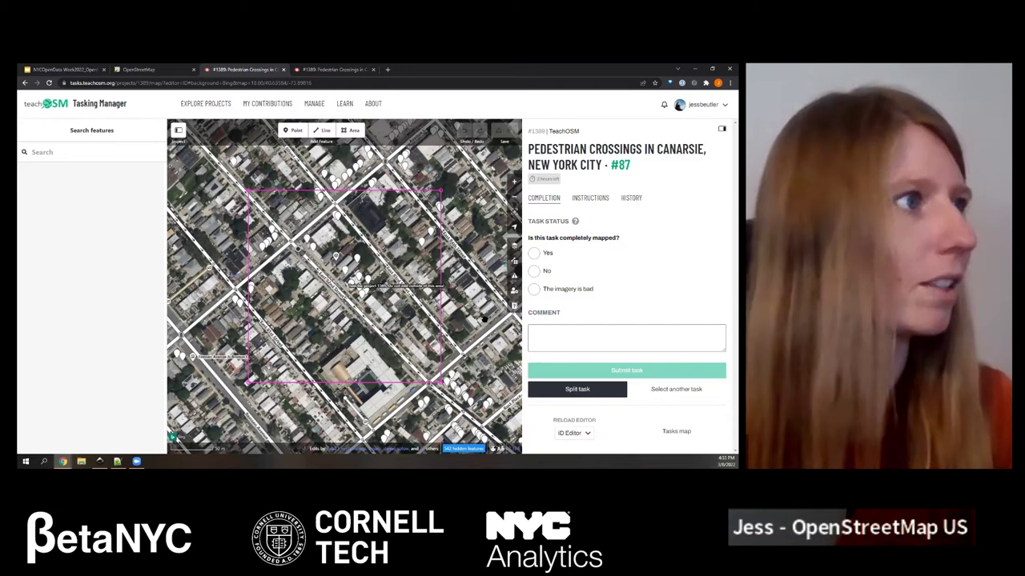
scroll(379, 296, "up", 1)
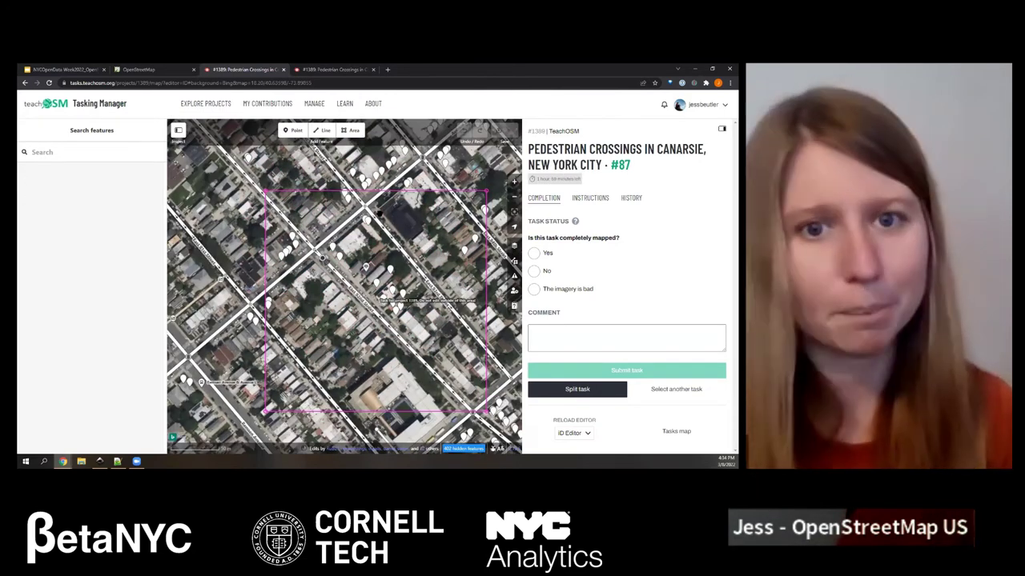
scroll(357, 271, "down", 1)
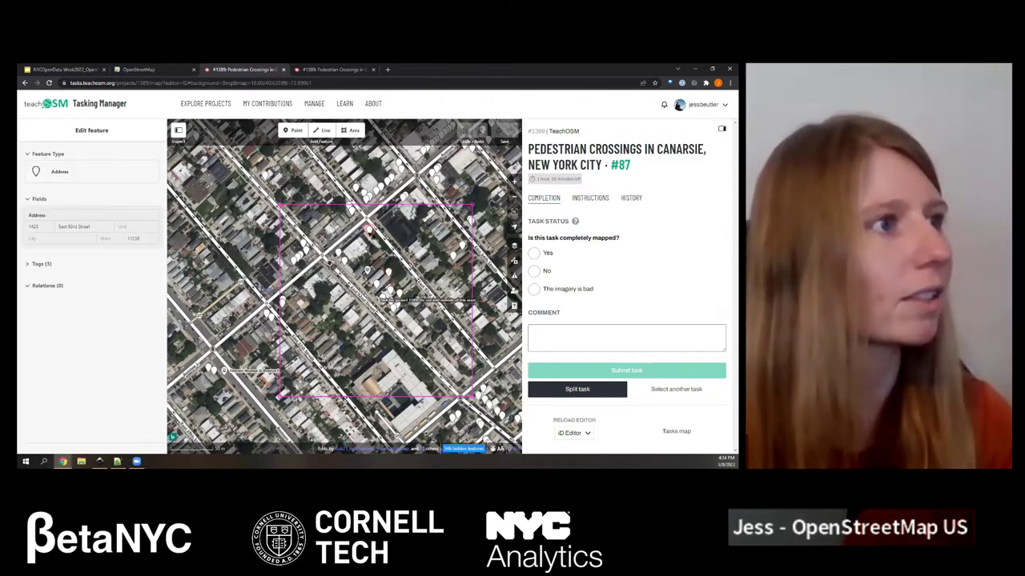
left_click(368, 272)
left_click(372, 277)
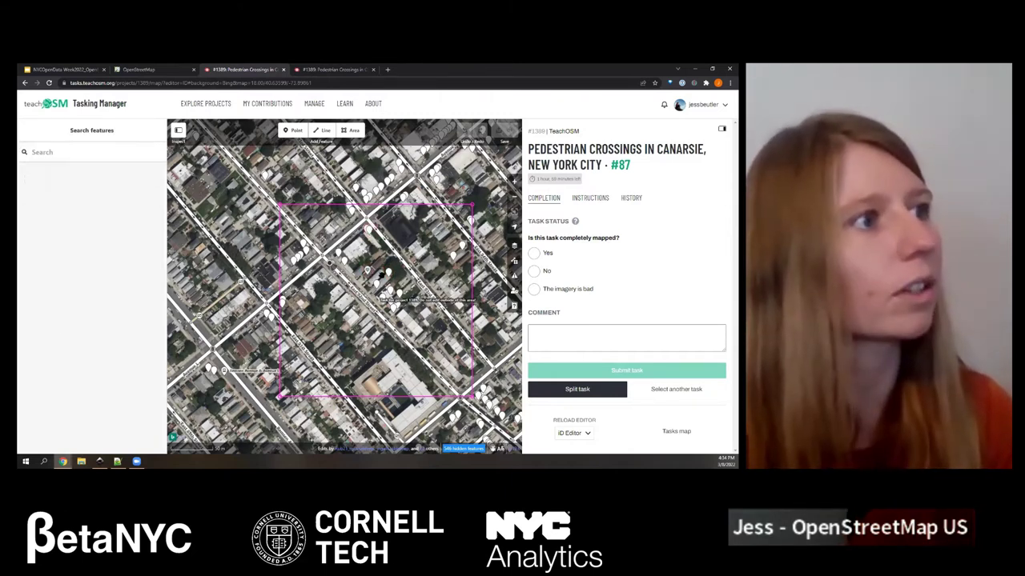
- Inspect the existing features in the task square, including the solar panel, the stop sign and the Avenue L road
left_click(376, 283)
left_click(369, 272)
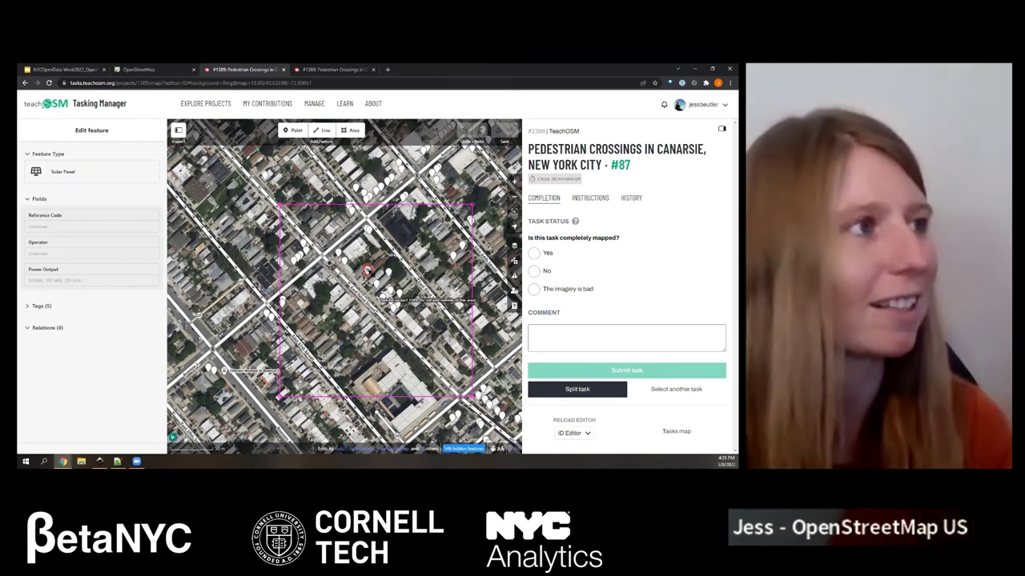
left_click(329, 264)
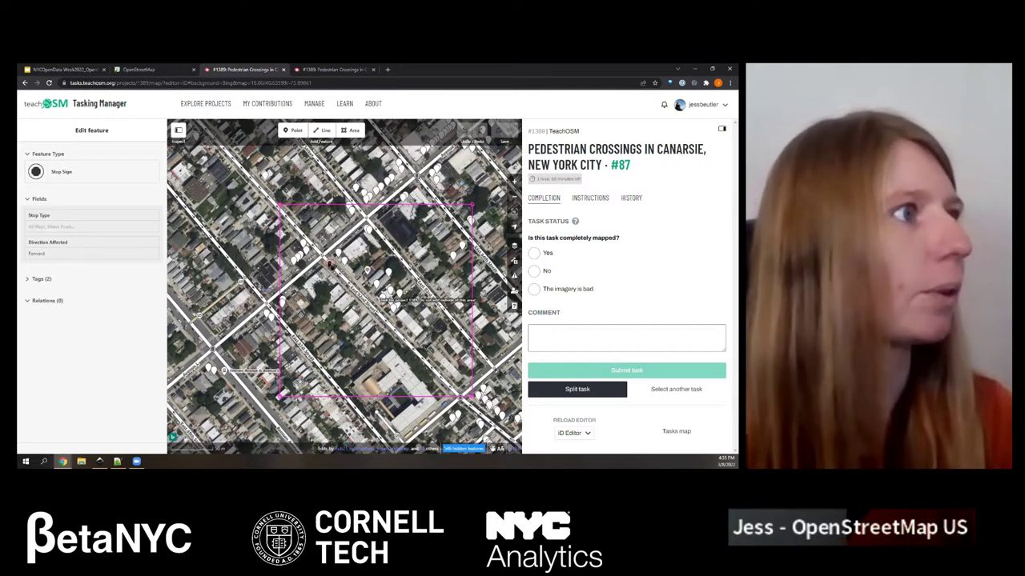
left_click(336, 258)
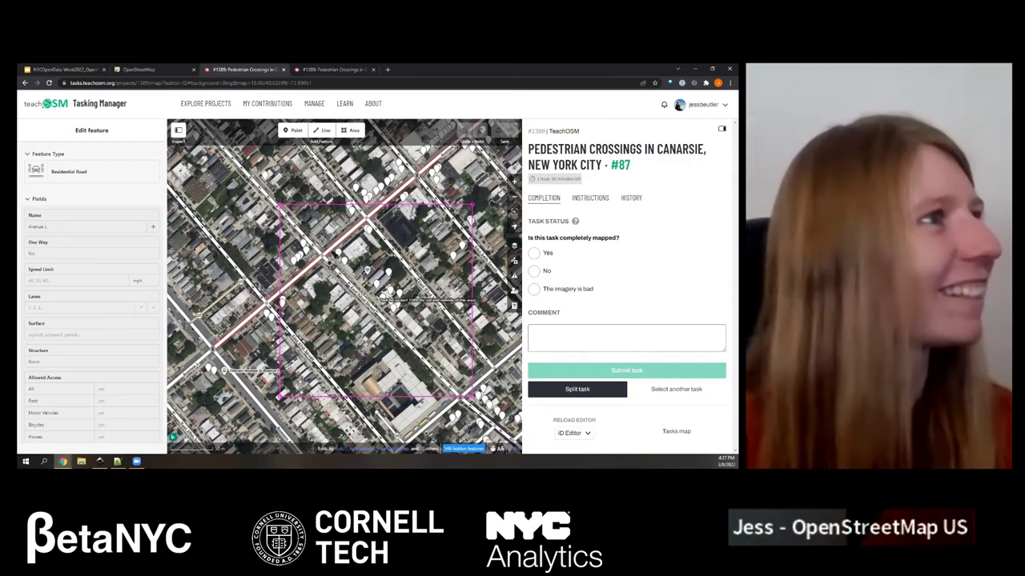
left_click(330, 261)
scroll(330, 262, "up", 2)
key("Escape")
scroll(330, 261, "down", 2)
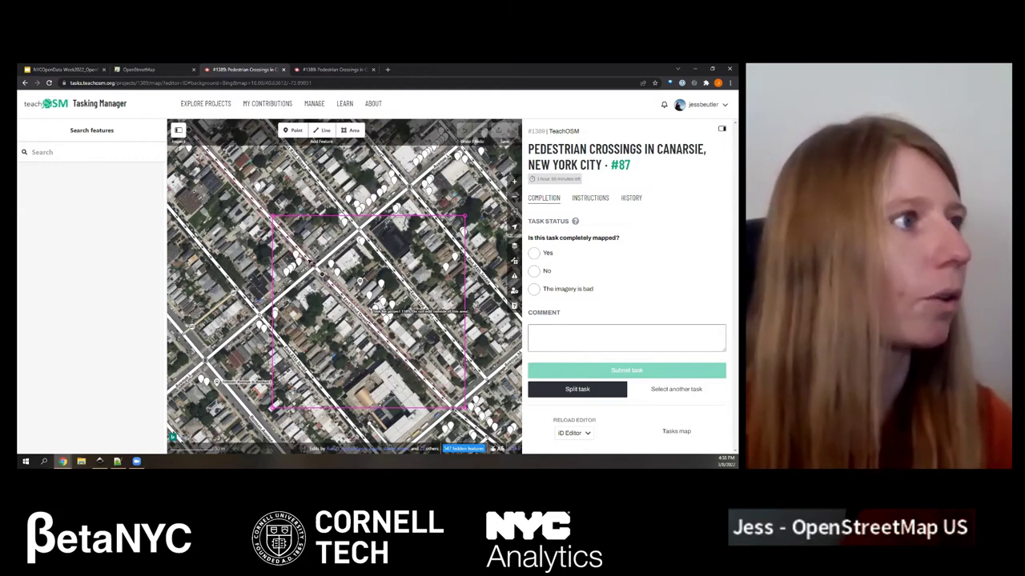
- Examine the intersection of Avenue L and East 92nd Street closely, checking the two roads and the painted crossings
scroll(336, 296, "up", 3)
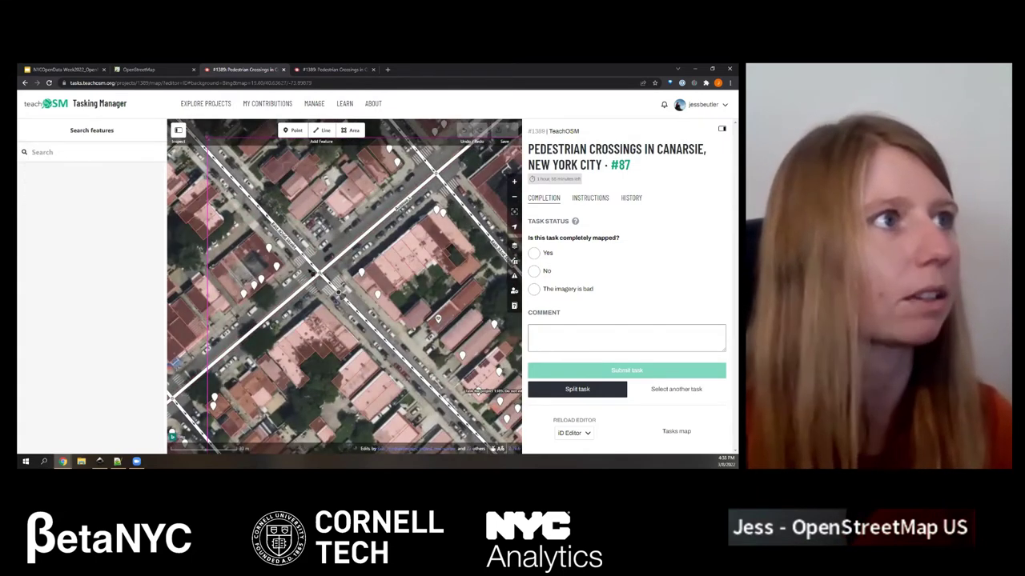
scroll(338, 293, "up", 5)
scroll(338, 281, "up", 1)
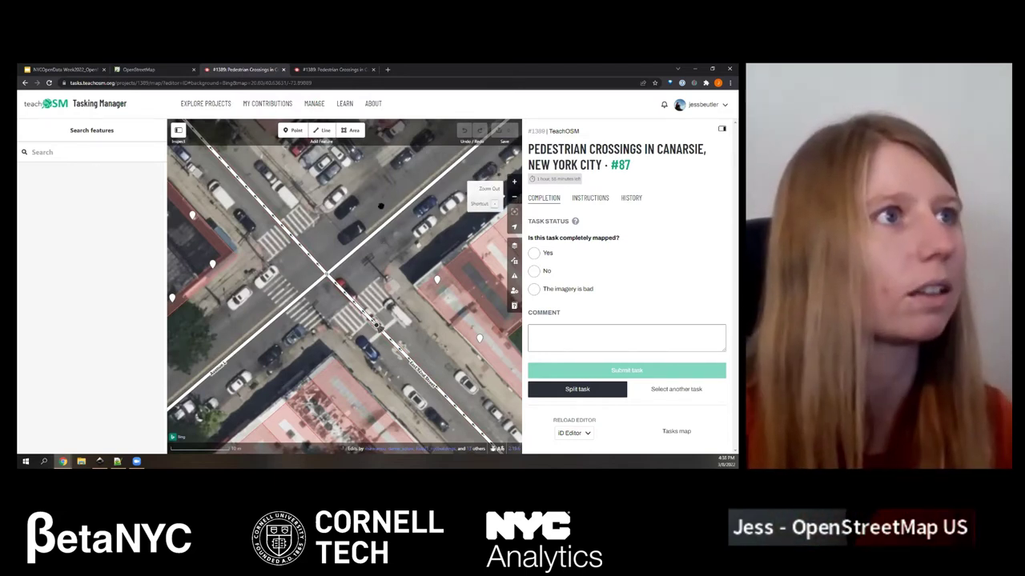
left_click(385, 228)
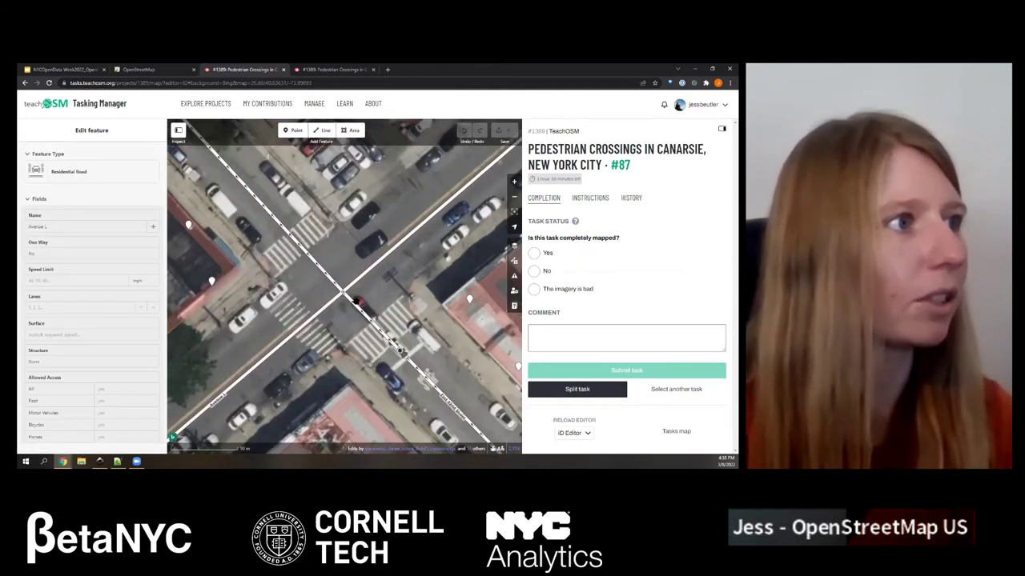
left_click(357, 300)
scroll(344, 265, "up", 2)
scroll(332, 231, "up", 2)
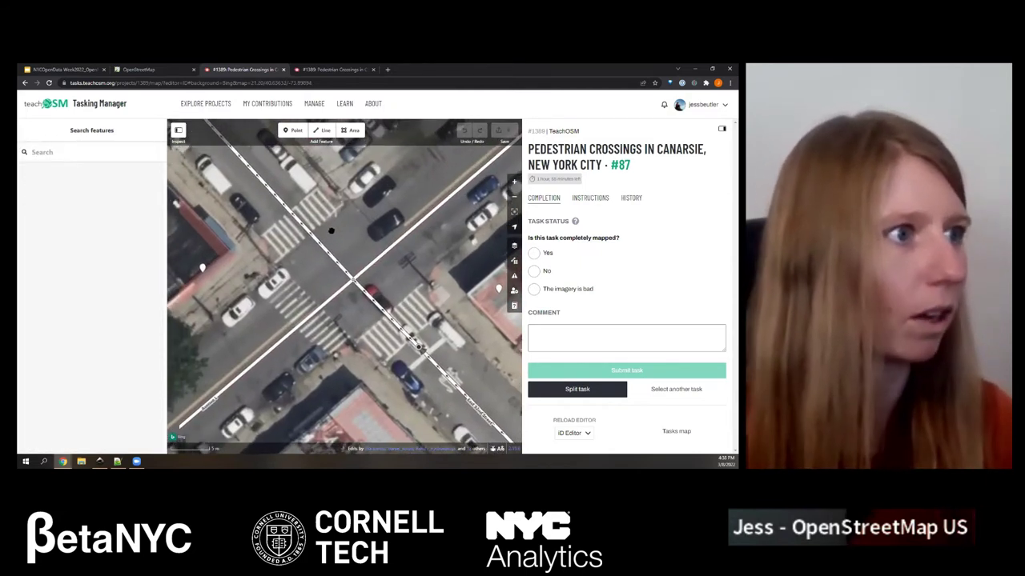
left_click_drag(332, 230, 328, 238)
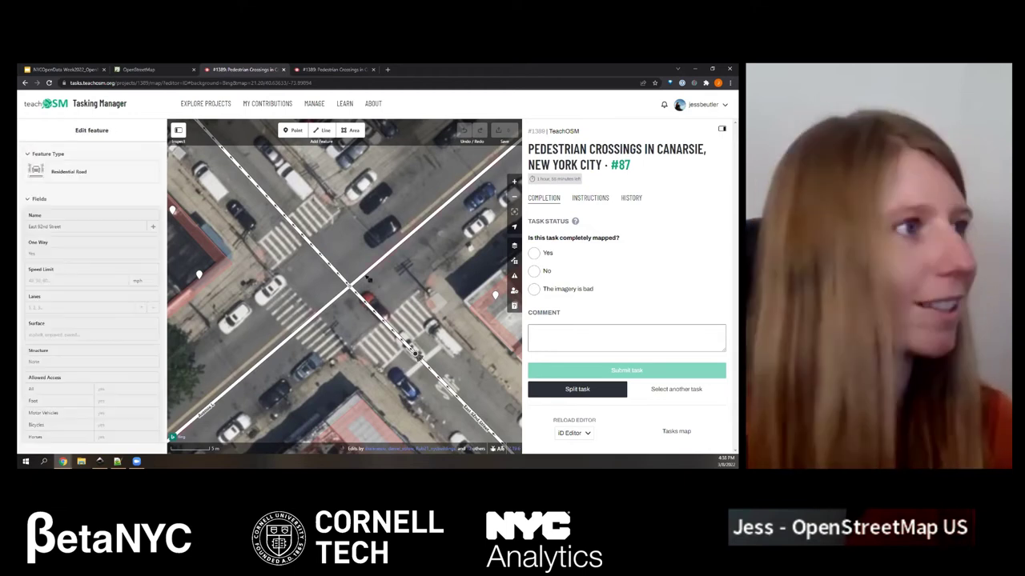
left_click_drag(393, 213, 396, 234)
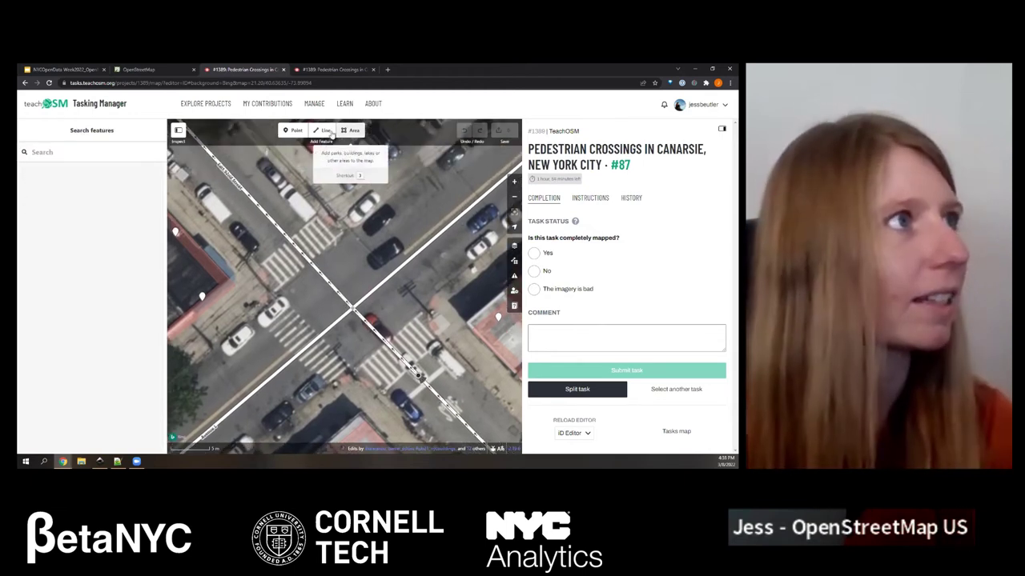
- Draw a line along the striped crossing over East 92nd Street northwest of Avenue L, with a connecting node on the road
left_click(328, 132)
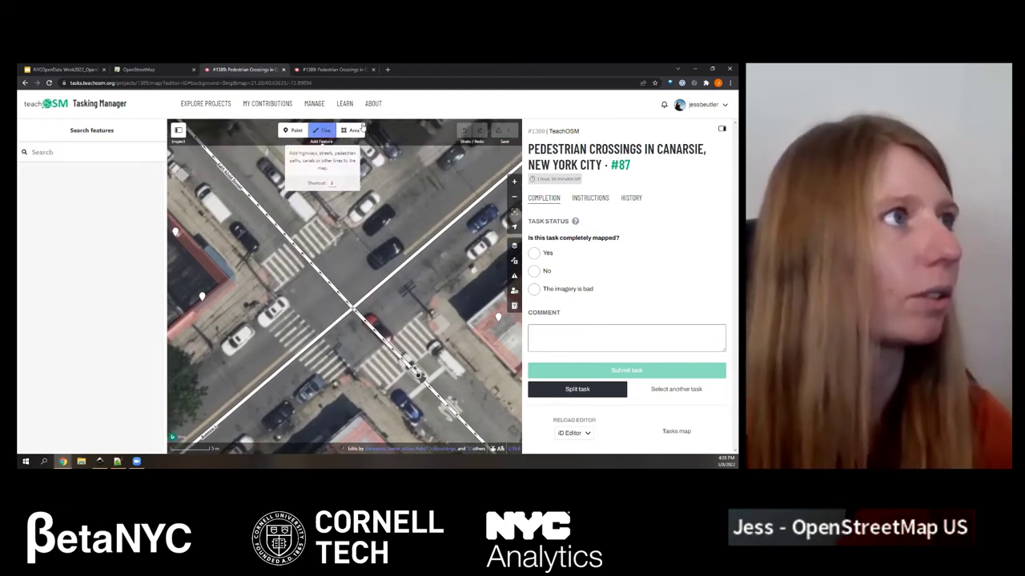
left_click(328, 221)
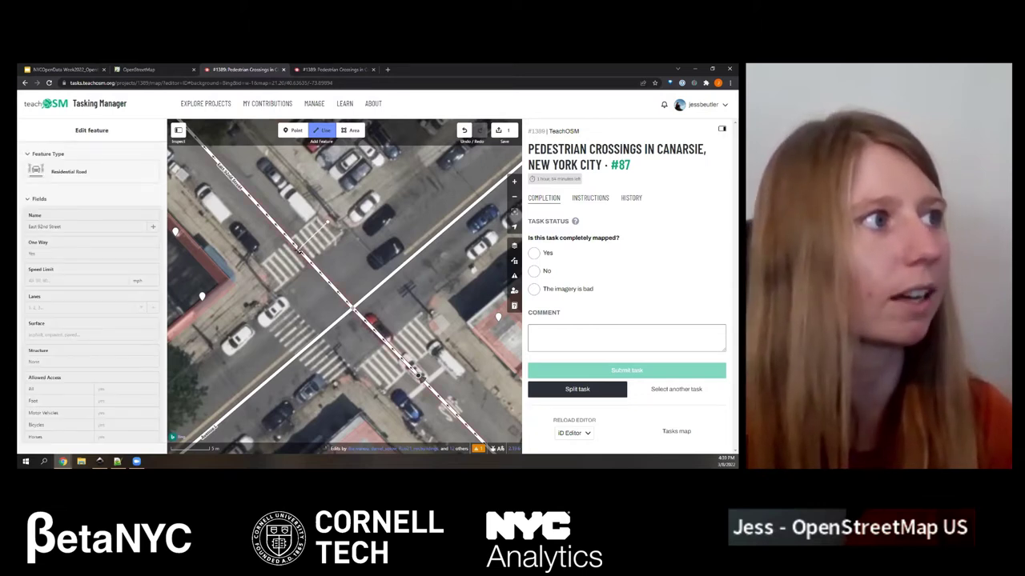
left_click(299, 249)
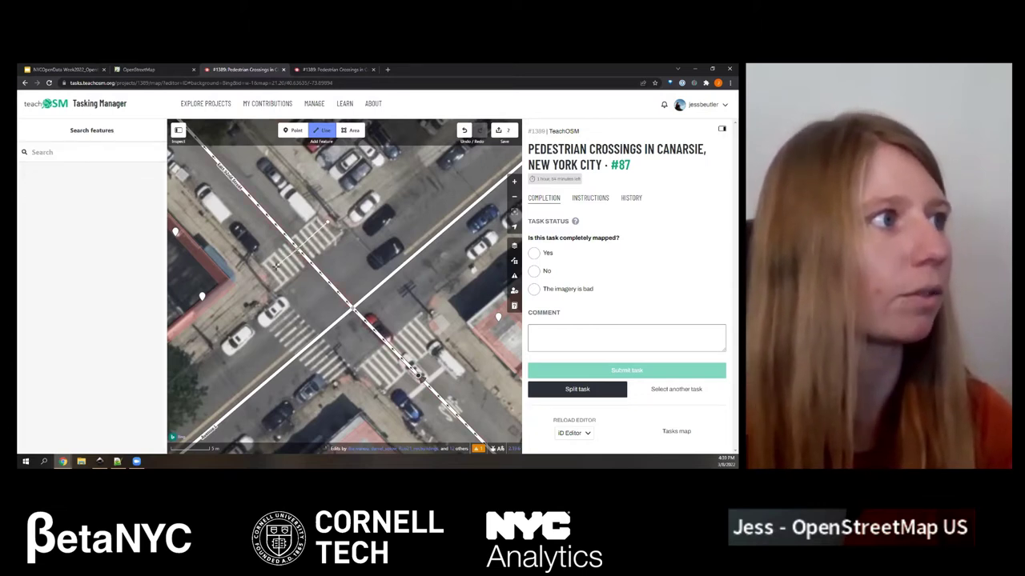
double_click(266, 274)
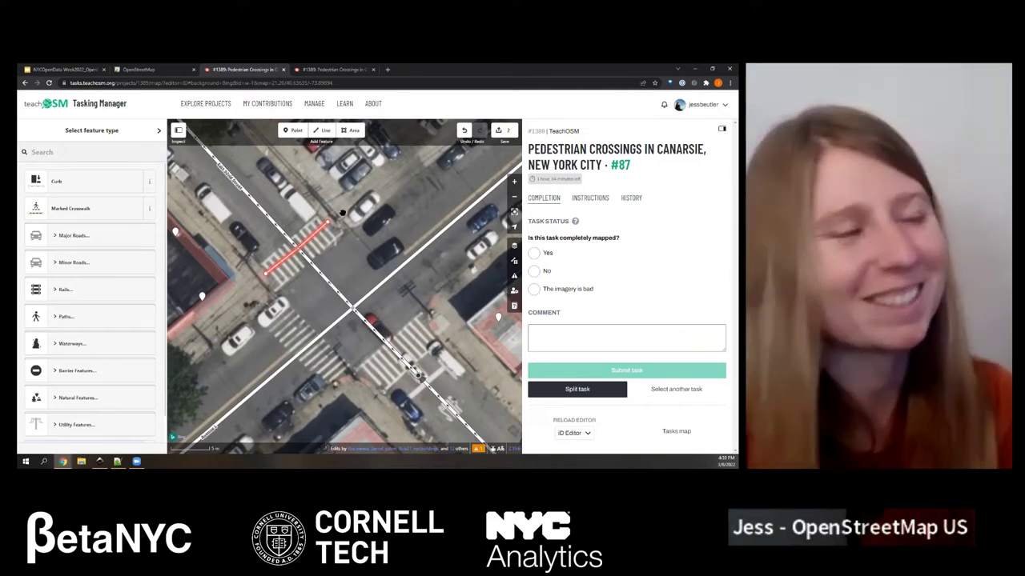
scroll(329, 232, "down", 2)
scroll(338, 250, "up", 1)
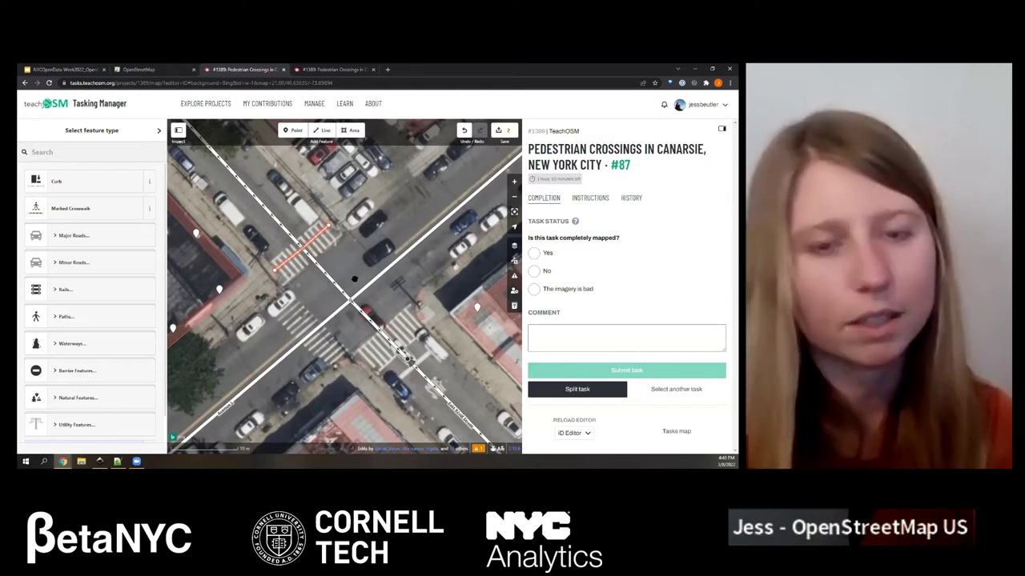
- Review the editing operations available for the newly drawn crossing line
left_click(286, 263)
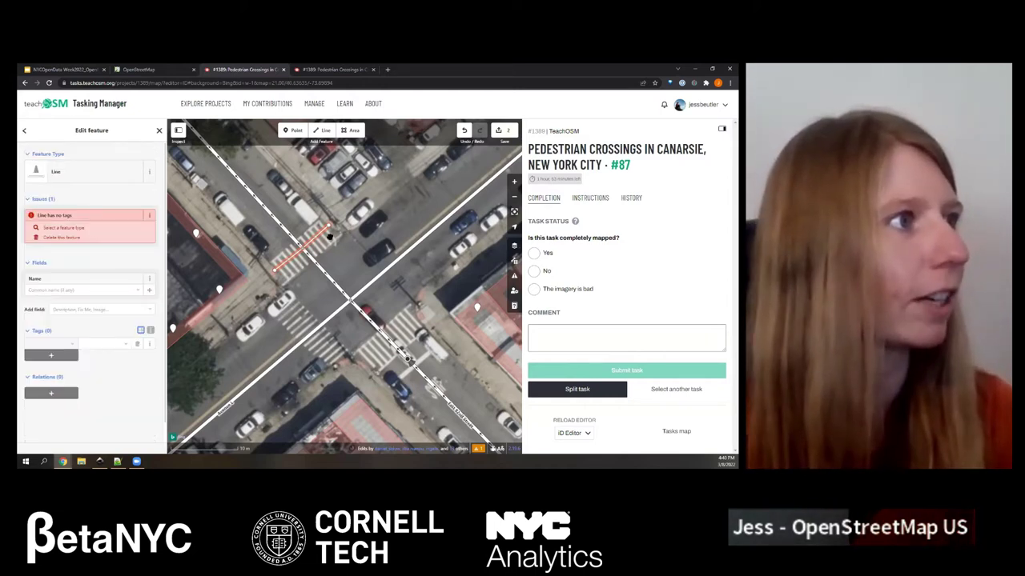
scroll(312, 247, "up", 3)
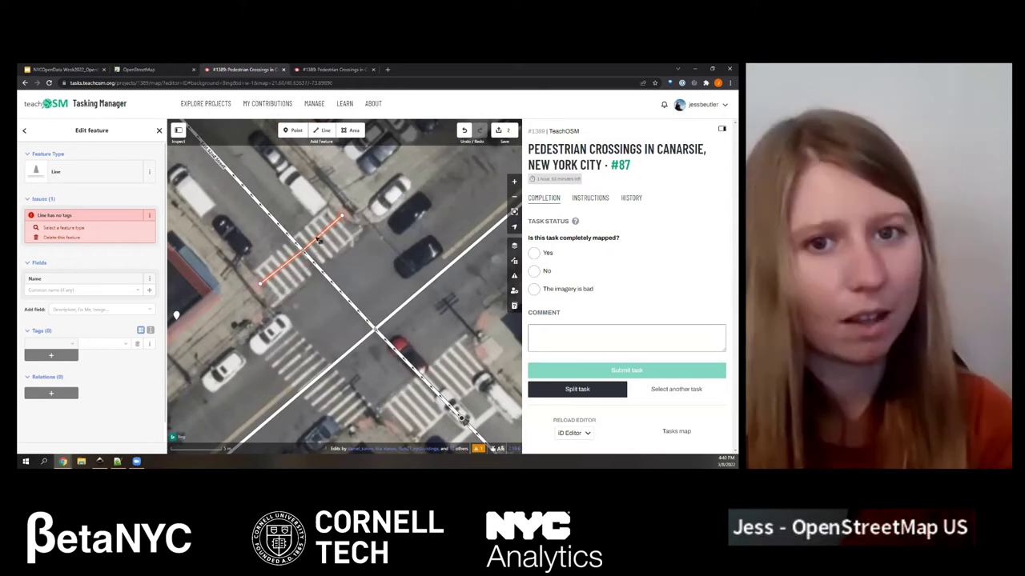
right_click(318, 239)
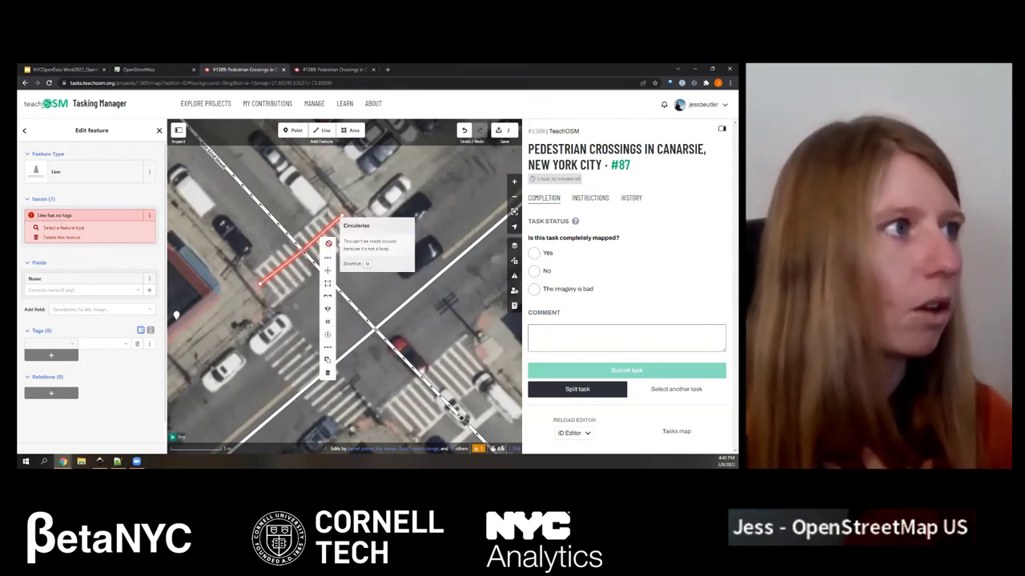
left_click(328, 246)
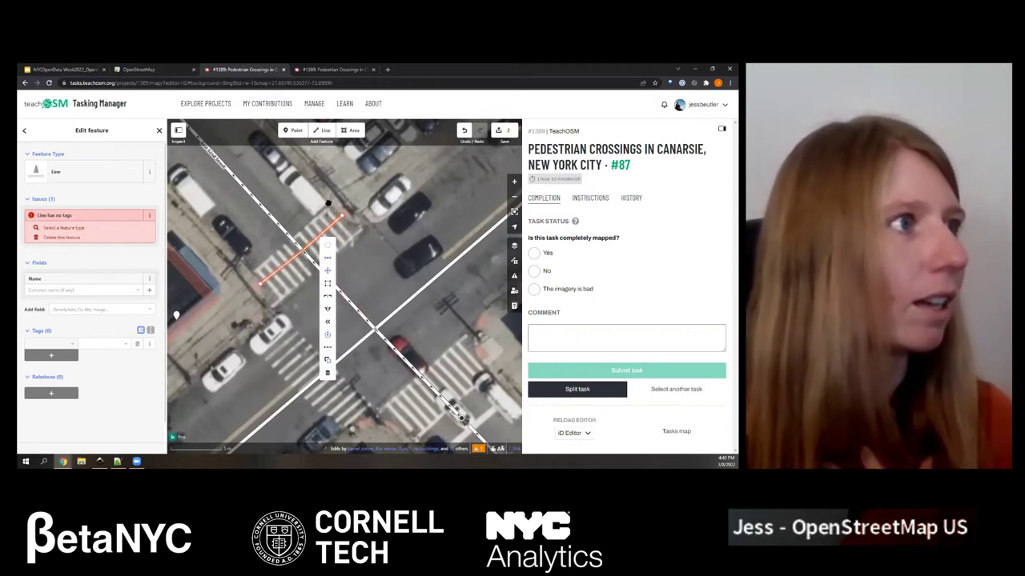
left_click(330, 230)
right_click(331, 230)
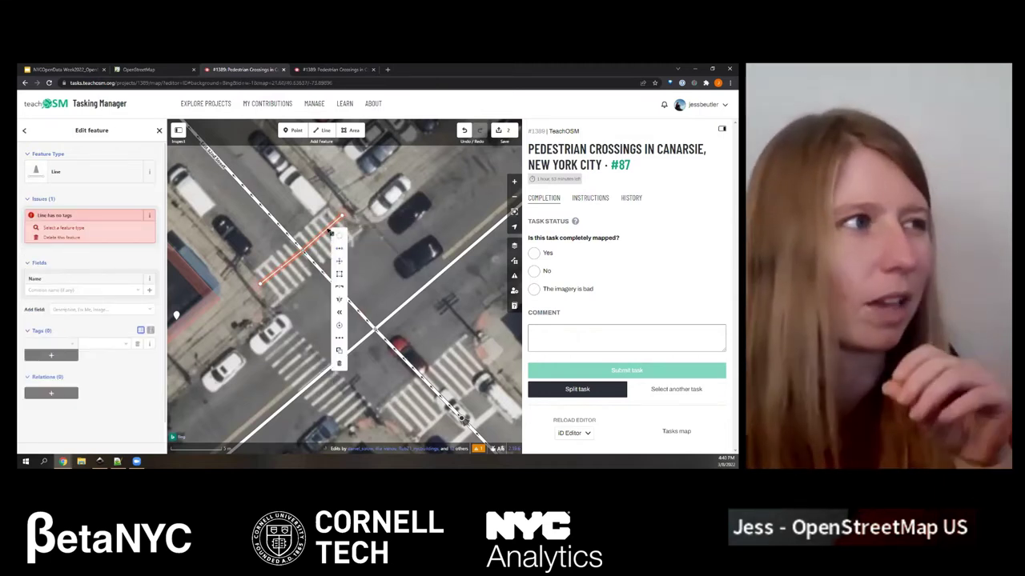
left_click(338, 340)
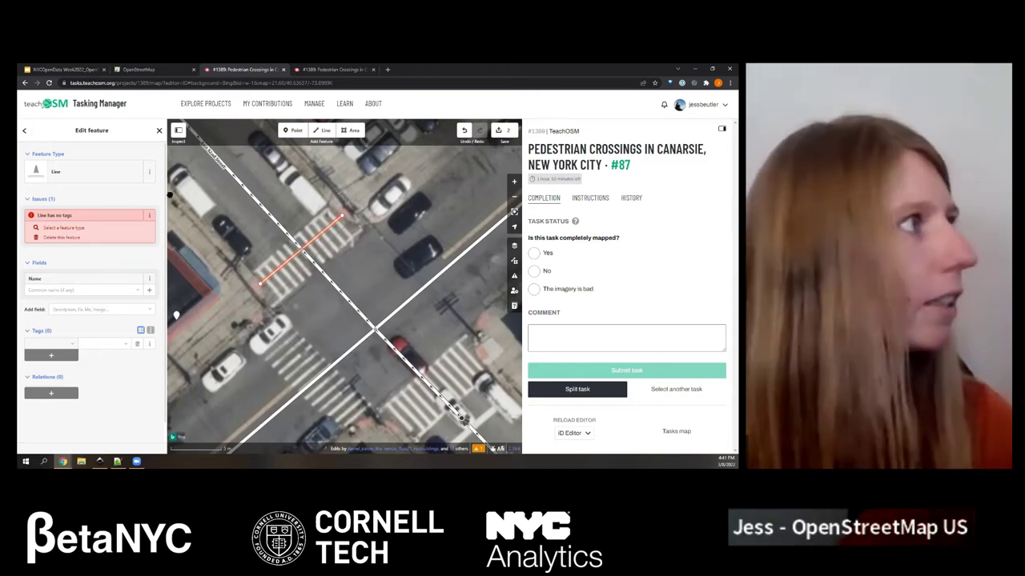
- Set the drawn line's feature type to Marked Crosswalk by searching for "crosswalk"
left_click(82, 175)
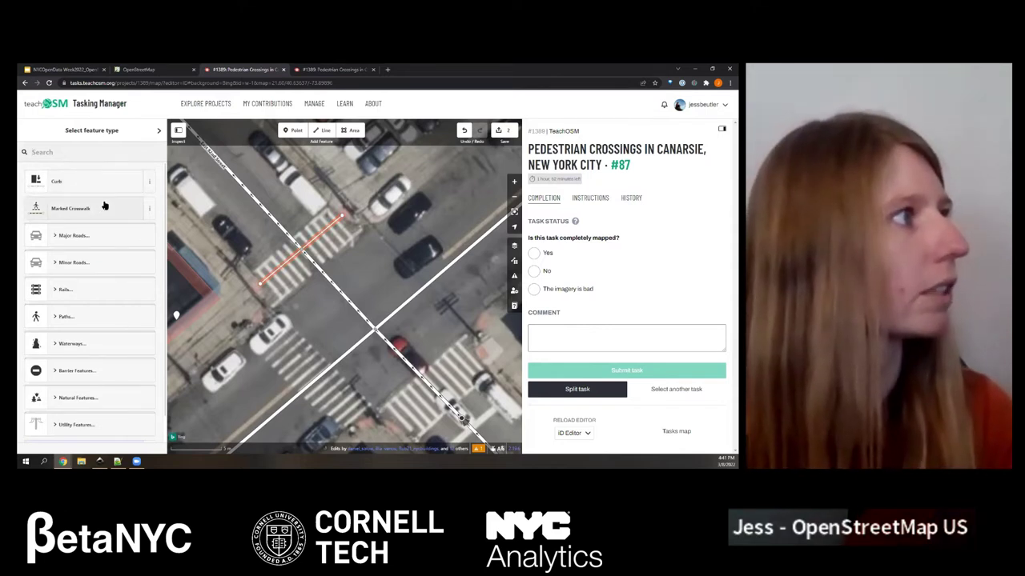
type("cros")
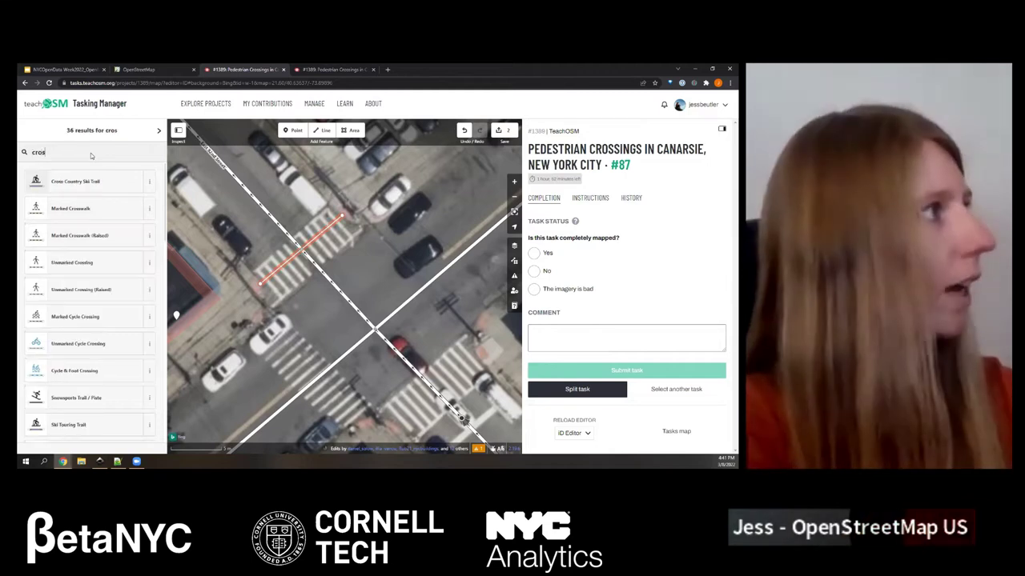
type("swalk")
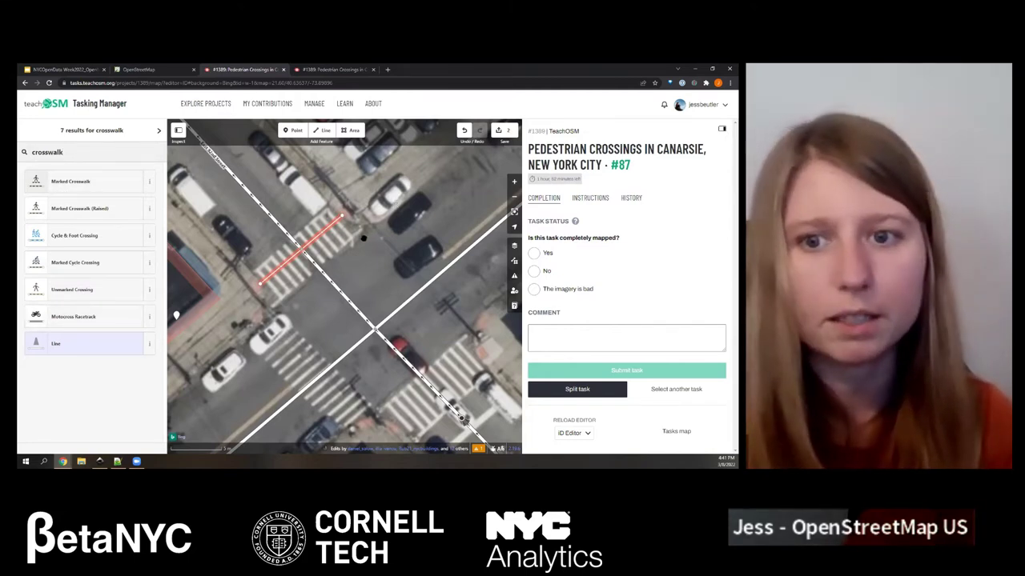
key("Return")
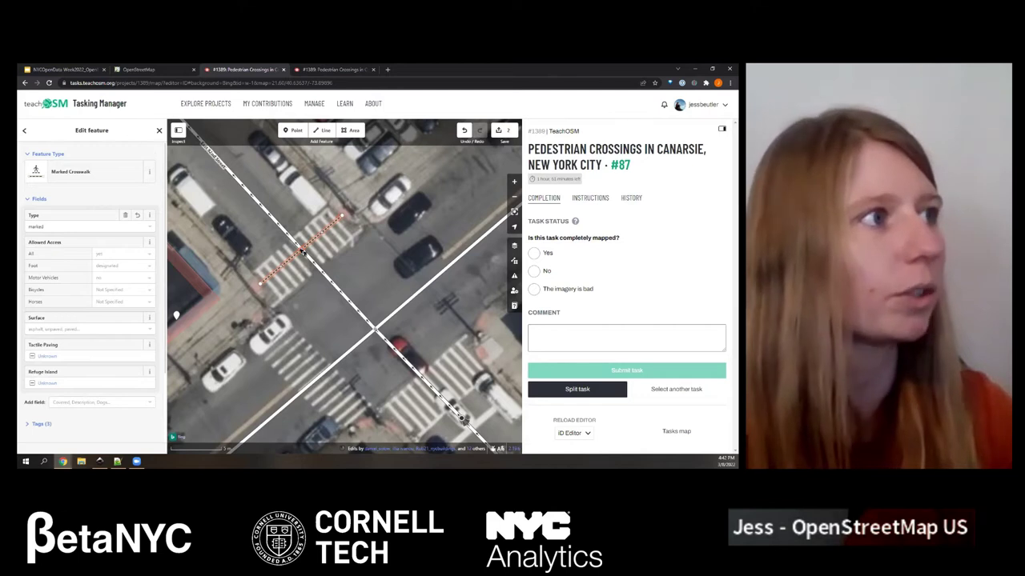
- Tag the node where the crossing line meets East 92nd Street as Marked Crosswalk
key("Escape")
left_click(311, 251)
left_click(80, 172)
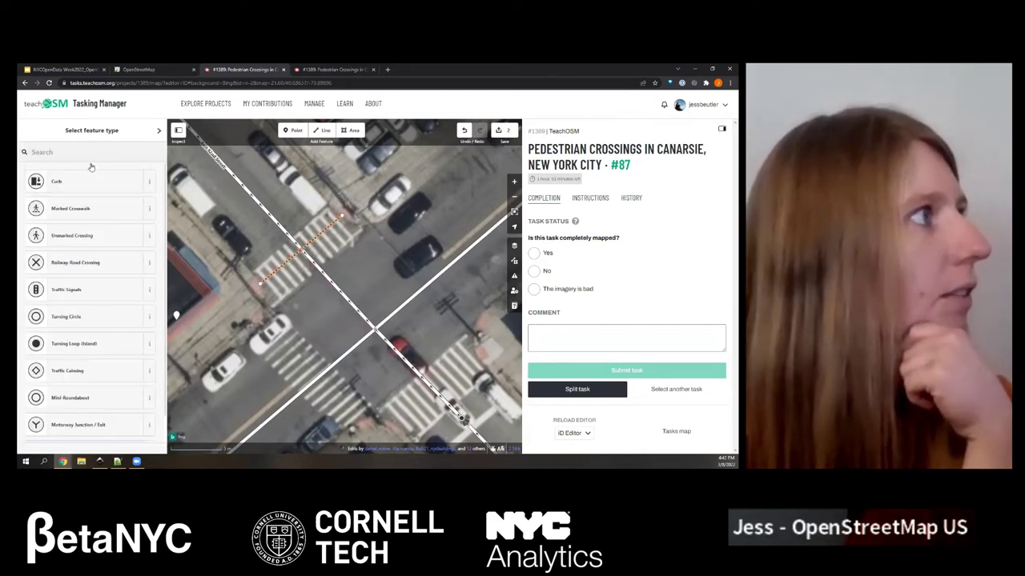
left_click(80, 179)
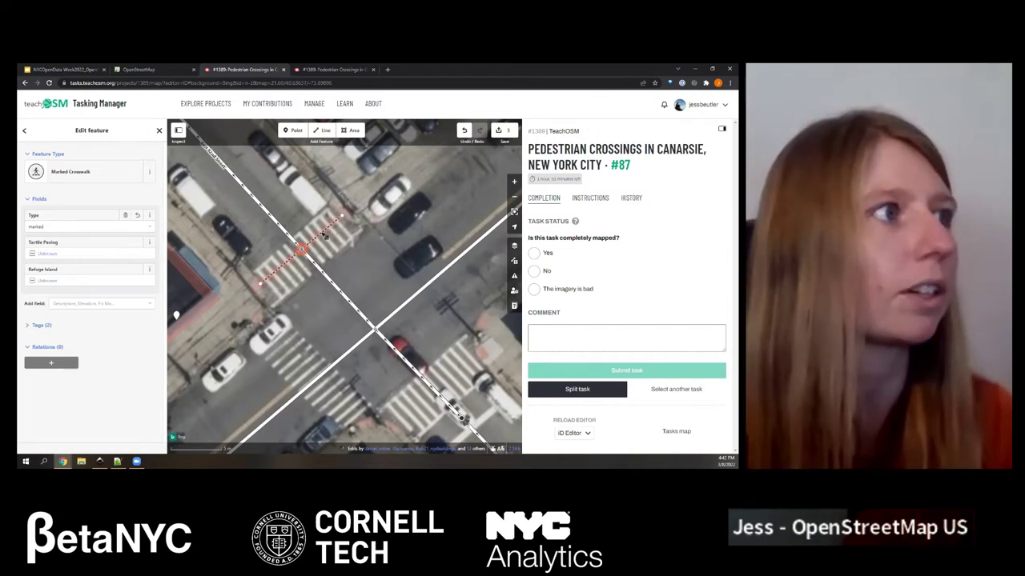
left_click(324, 232)
left_click(302, 251)
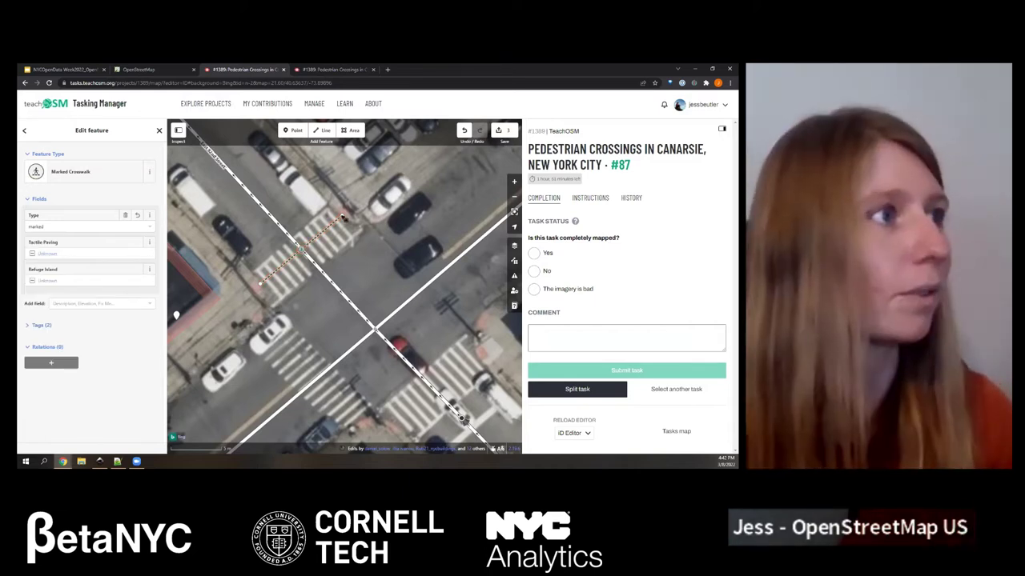
- Select both end nodes of the crosswalk line together and set their feature type to Curb
left_click(262, 285)
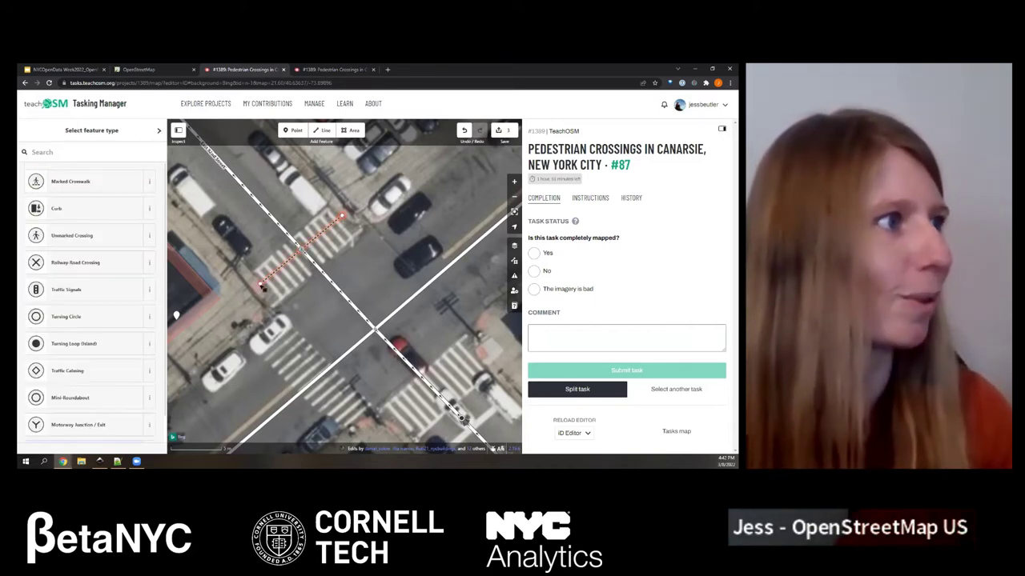
left_click(261, 286, "shift")
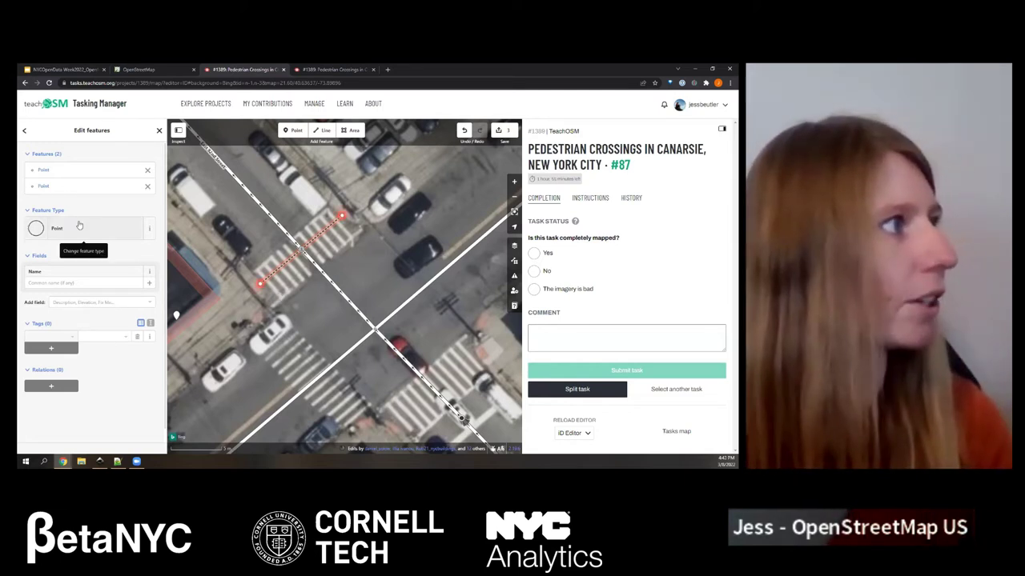
left_click(72, 236)
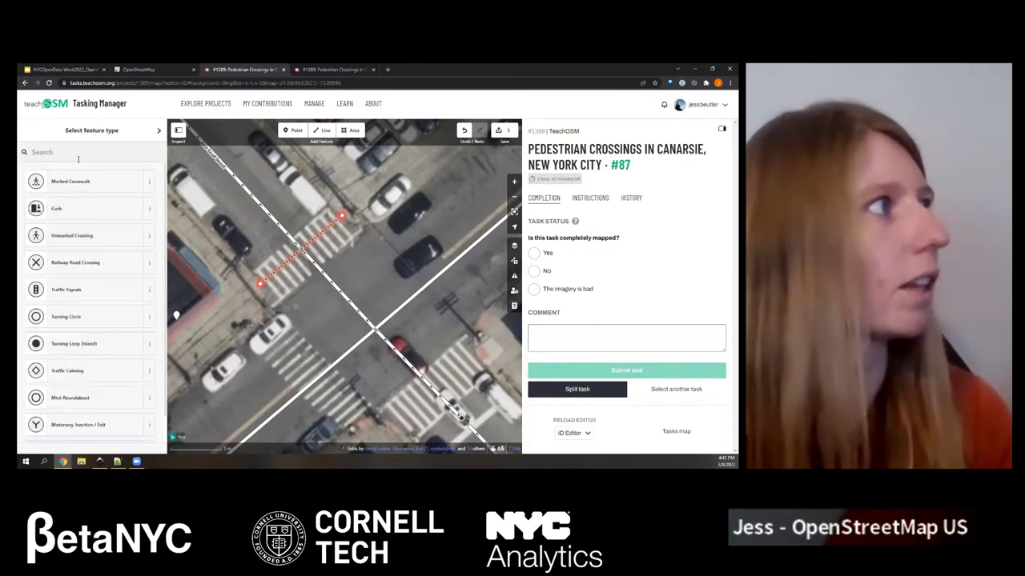
type("curb")
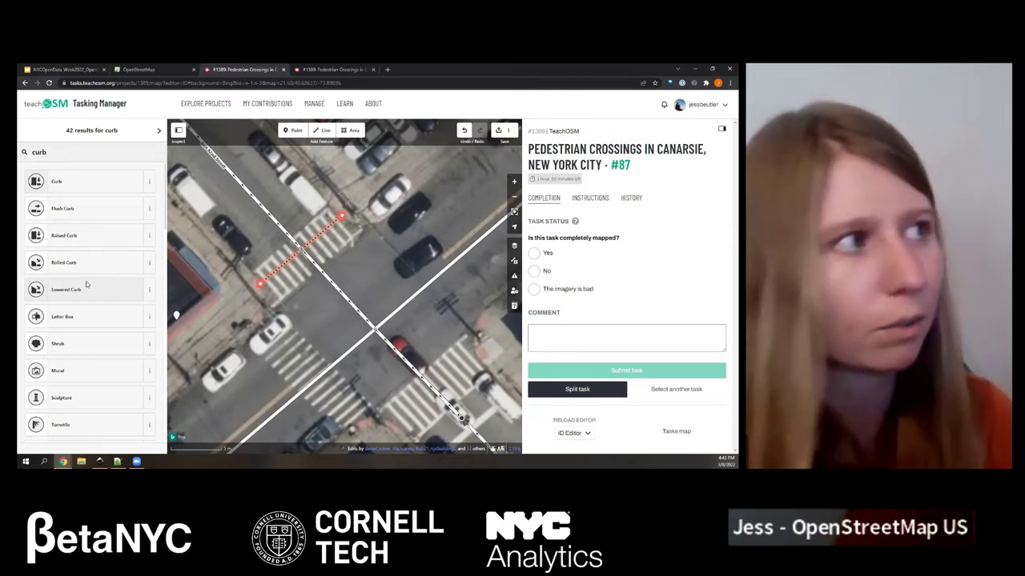
left_click(76, 182)
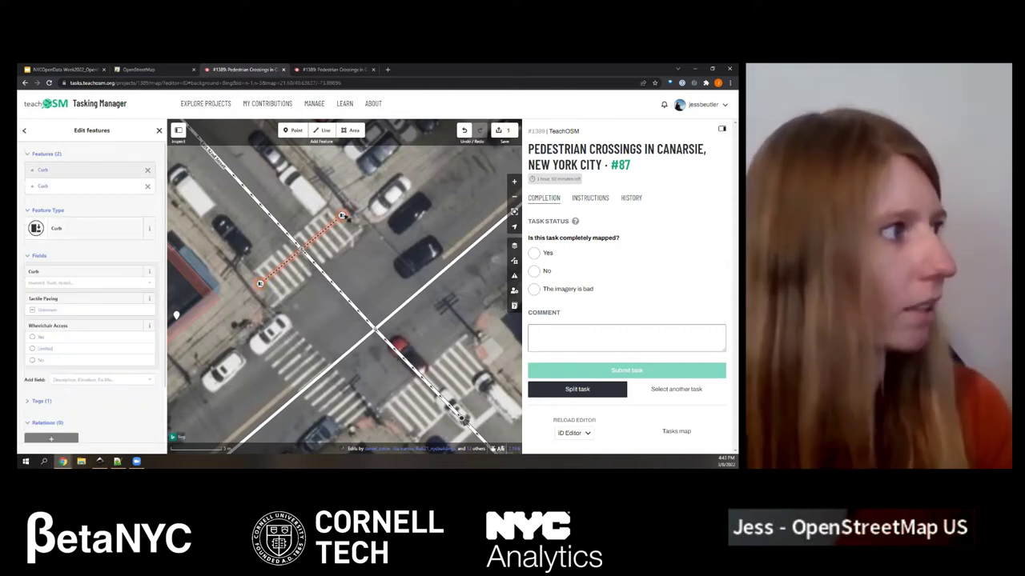
- Set Tactile Paving to Yes for both curb nodes and deselect them
left_click(45, 314)
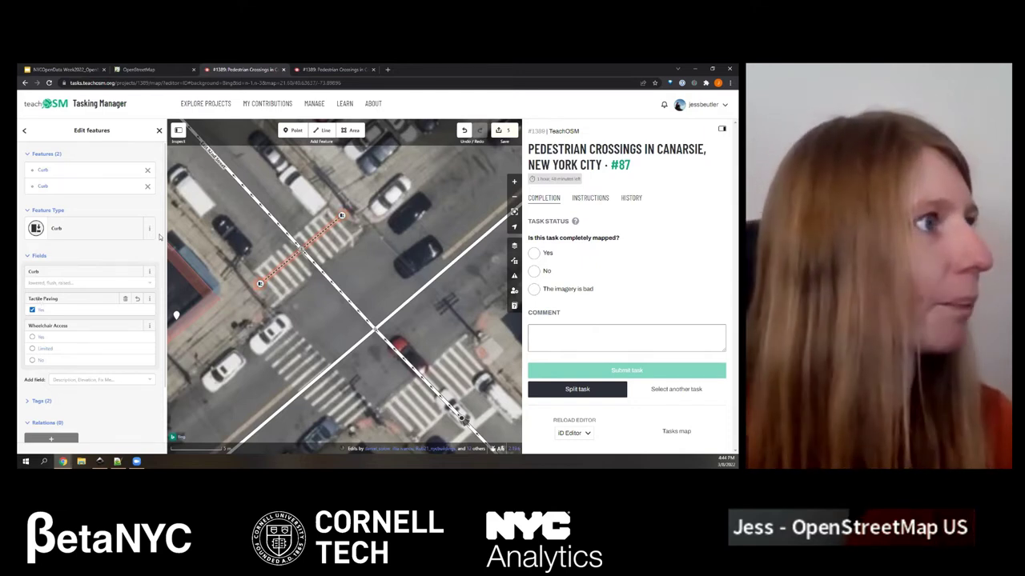
left_click(346, 240)
mouse_move(346, 240)
left_mouse_down()
mouse_move(395, 232)
mouse_move(339, 253)
left_mouse_up()
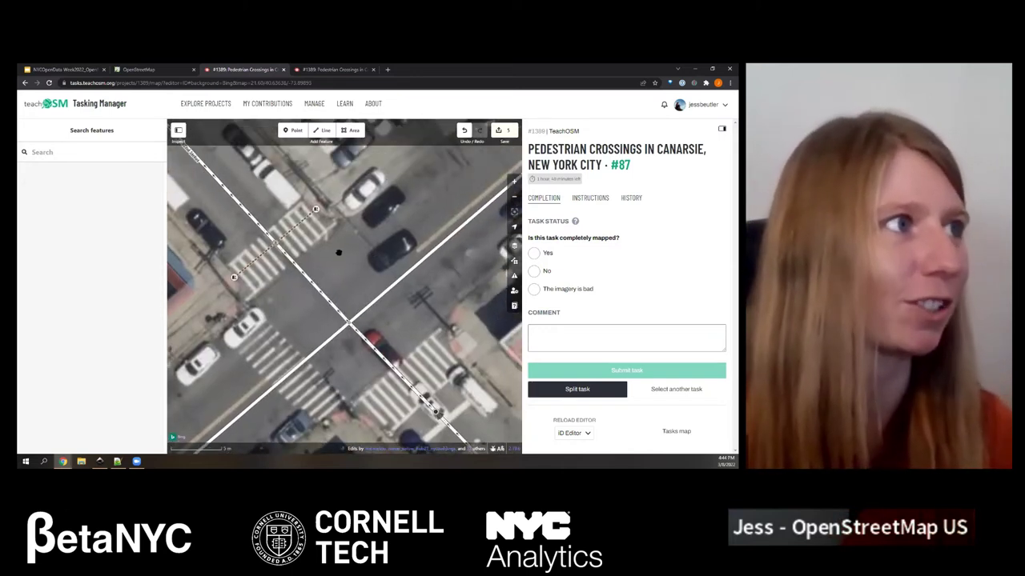
- Draw a two-point line from curb to curb across the northeast arm of the intersection, which has no crosswalk markings
scroll(338, 253, "down", 3)
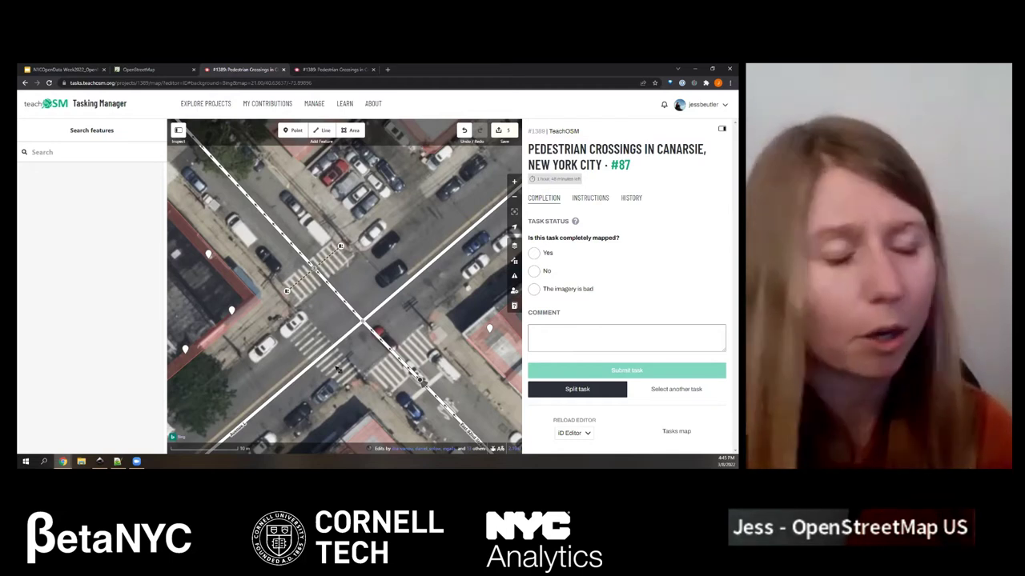
scroll(438, 260, "up", 2)
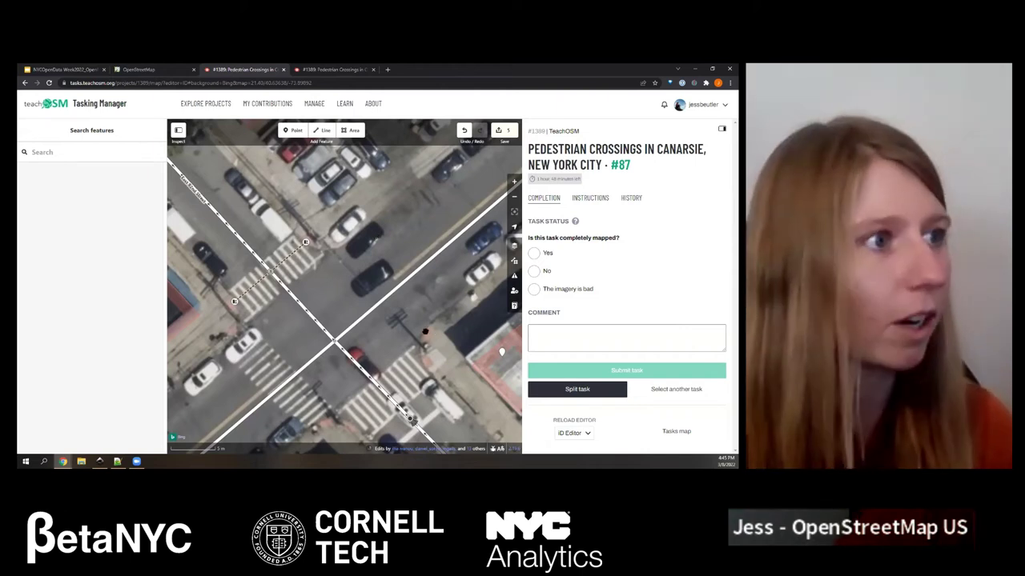
left_click(322, 129)
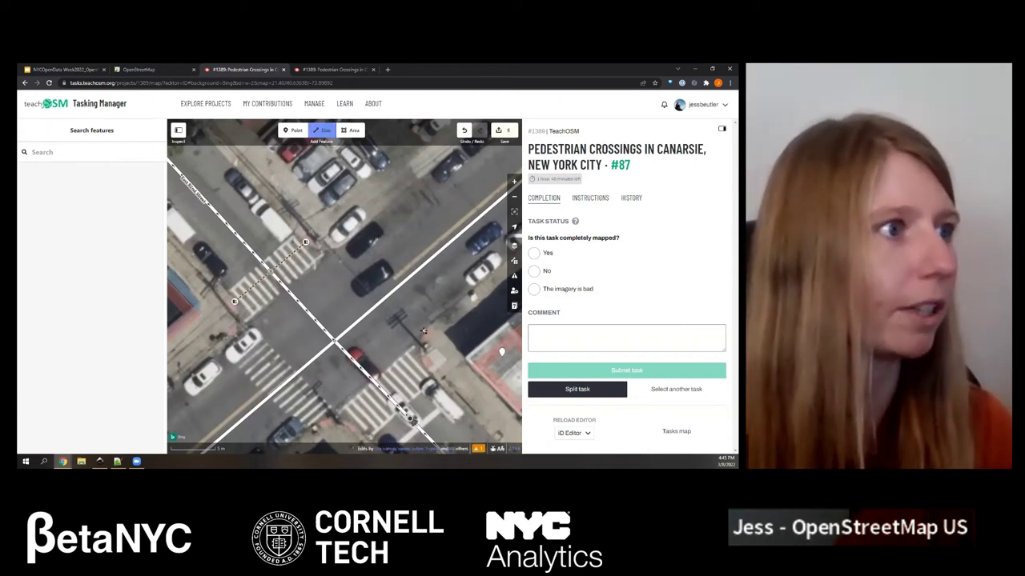
left_click(424, 331)
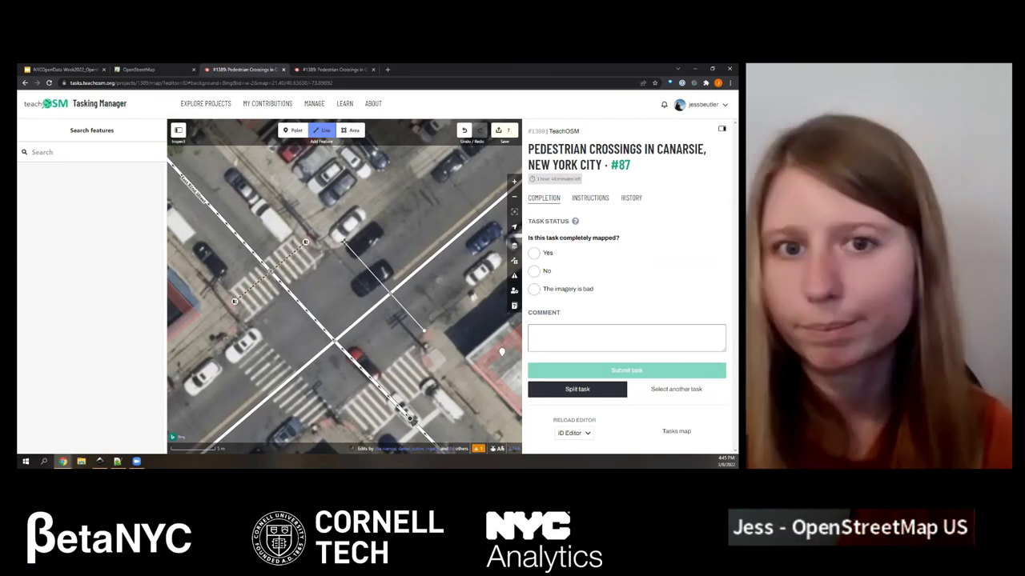
double_click(344, 242)
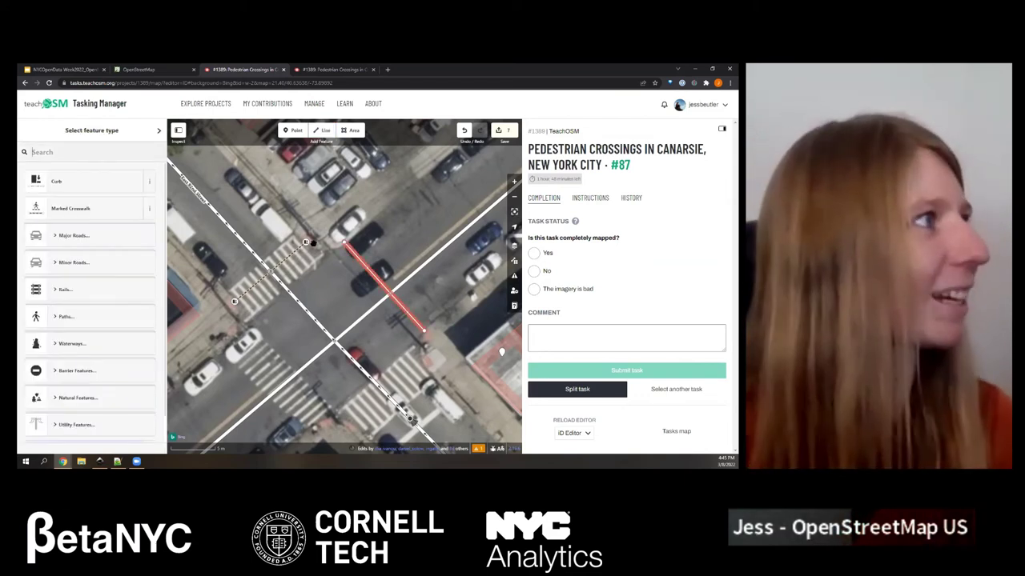
- Set the new line's feature type to Unmarked Crossing by searching for "crosswa"
right_click(394, 301)
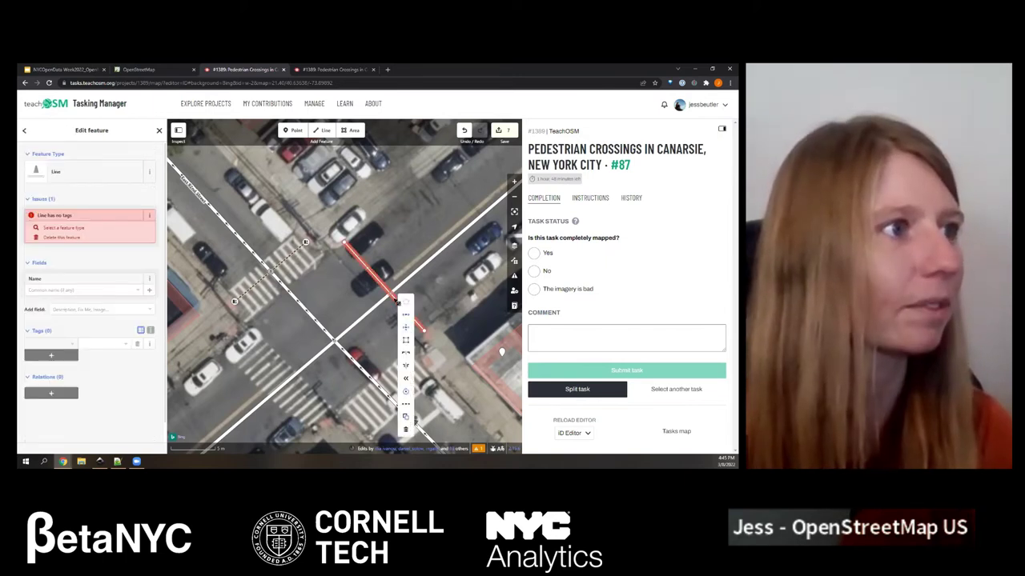
left_click(96, 173)
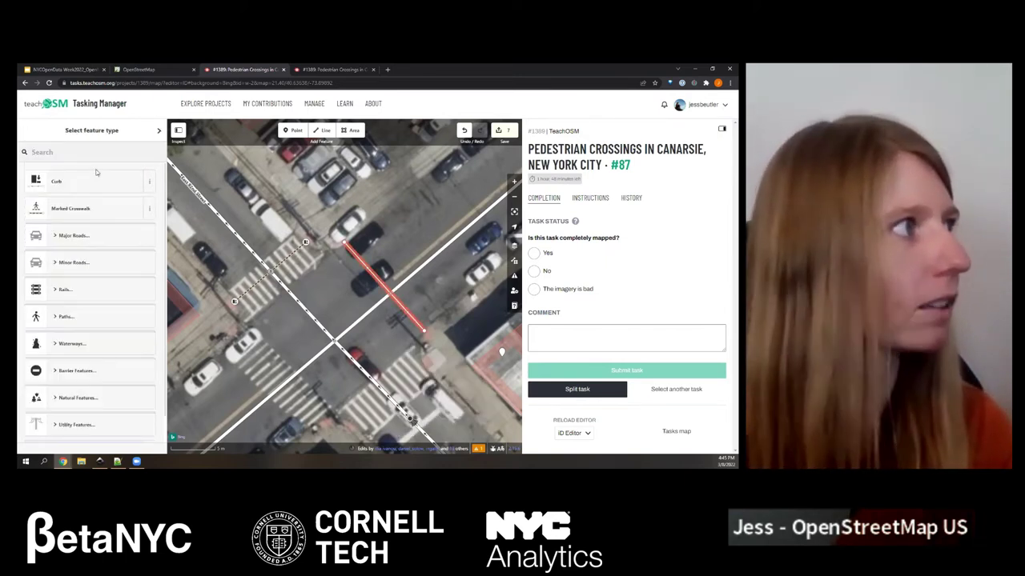
type("crosswa")
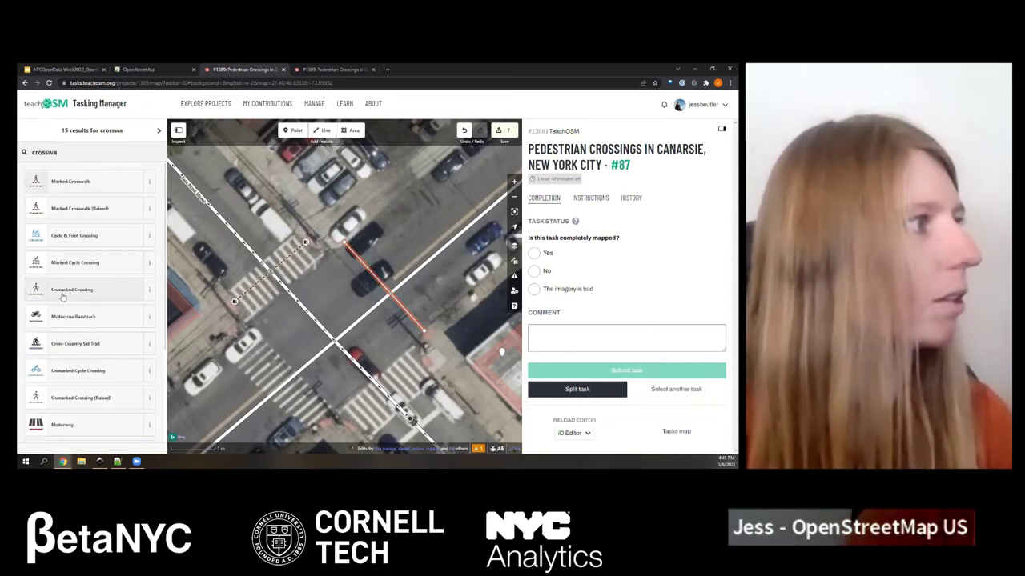
left_click(68, 290)
- Tag the node where the new crossing line meets the road as Unmarked Crossing
left_click(389, 296)
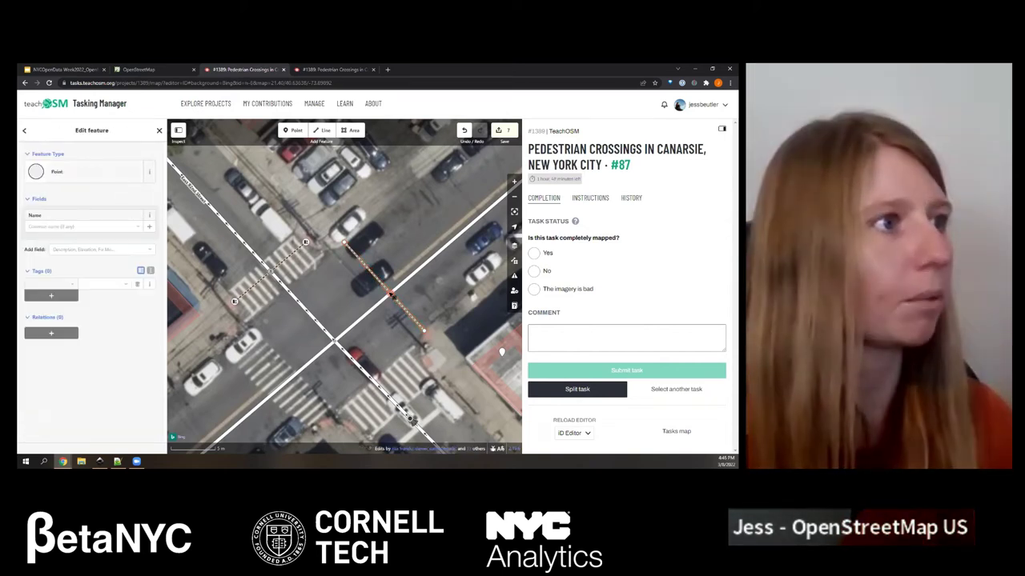
left_click(69, 176)
left_click(69, 176)
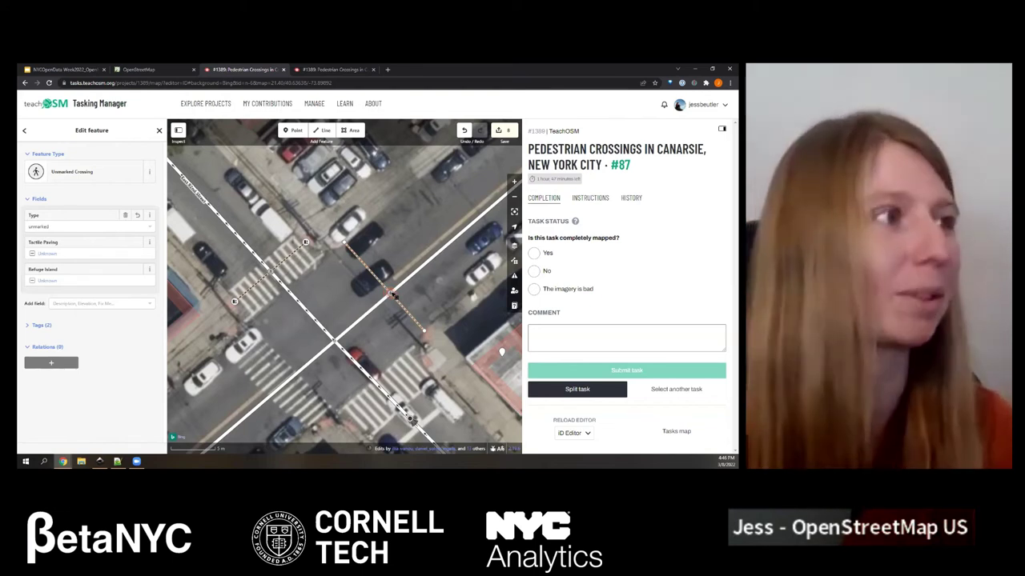
- Select both end nodes of the unmarked crossing together, set their feature type to Curb, and deselect them
double_click(428, 334)
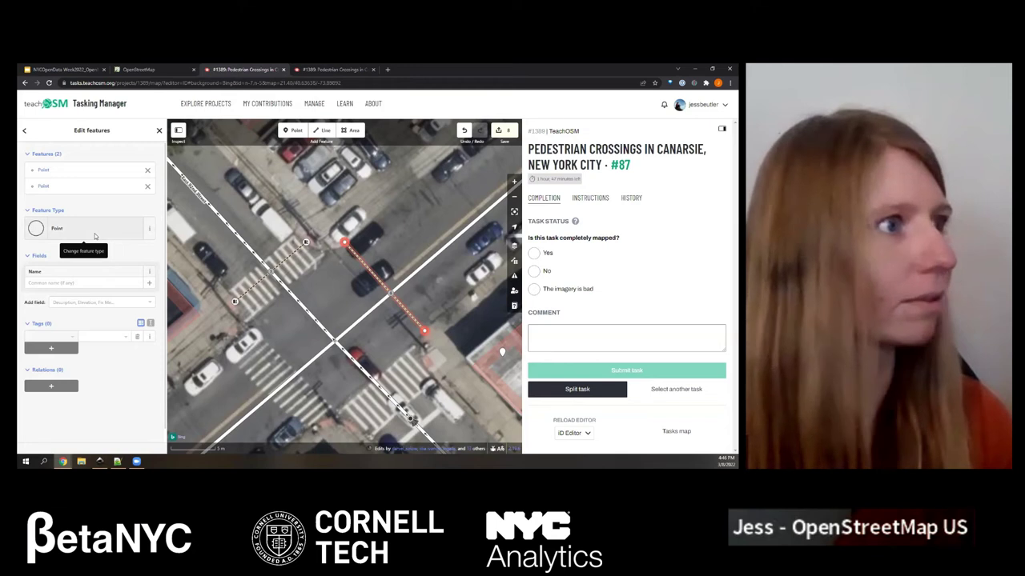
left_click(95, 232)
left_click(95, 234)
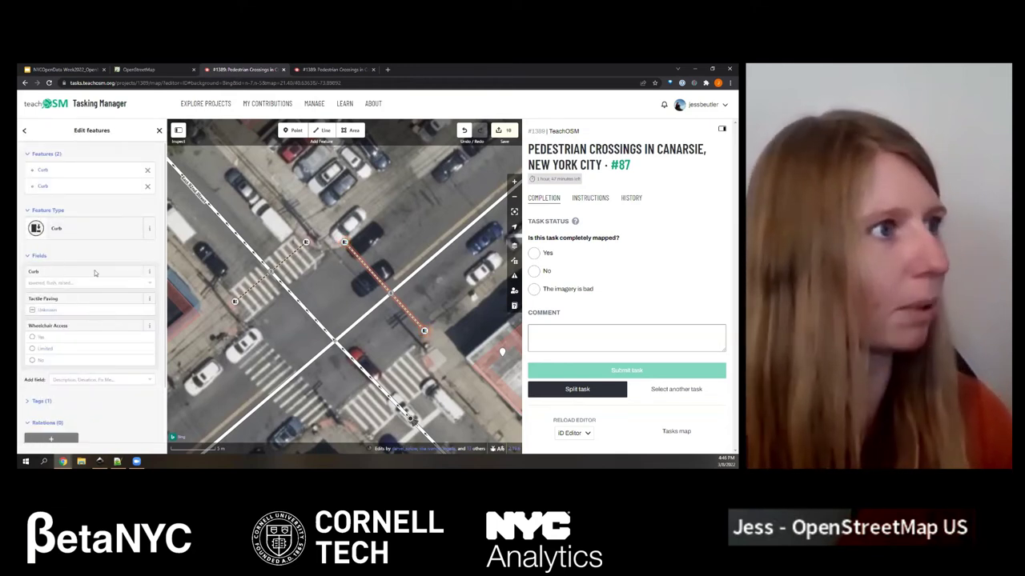
left_click(336, 288)
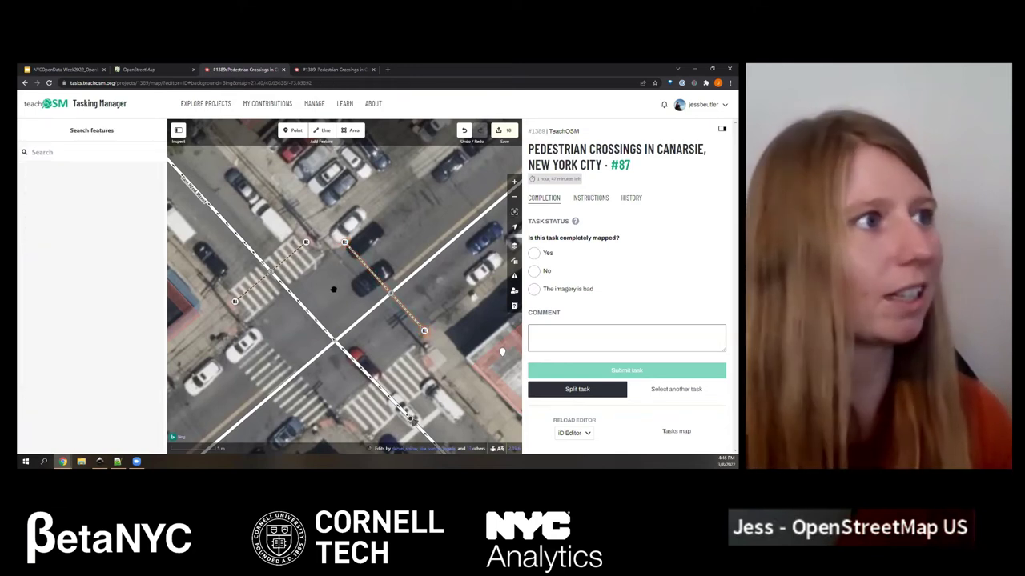
left_click(424, 331)
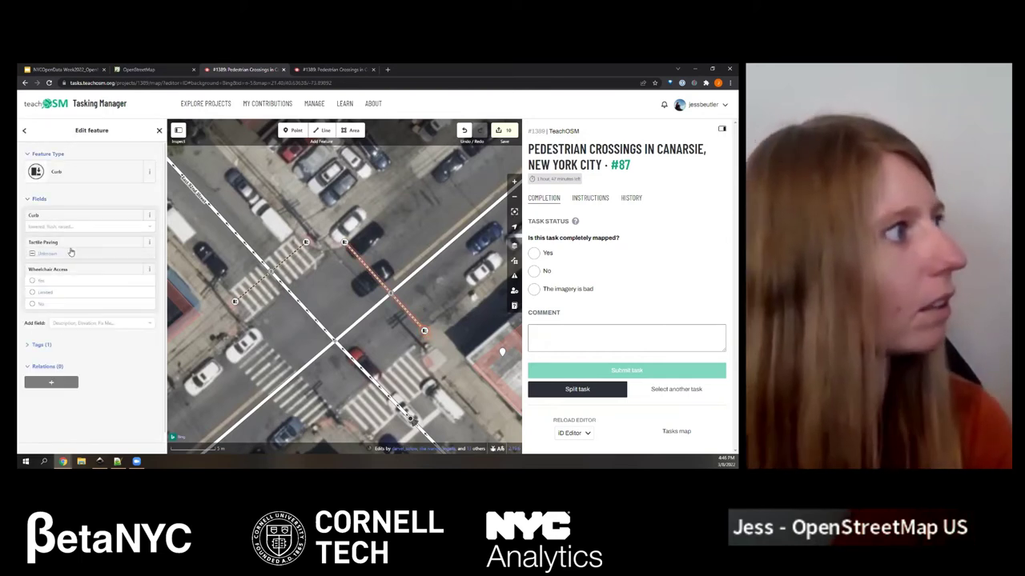
left_click(325, 220)
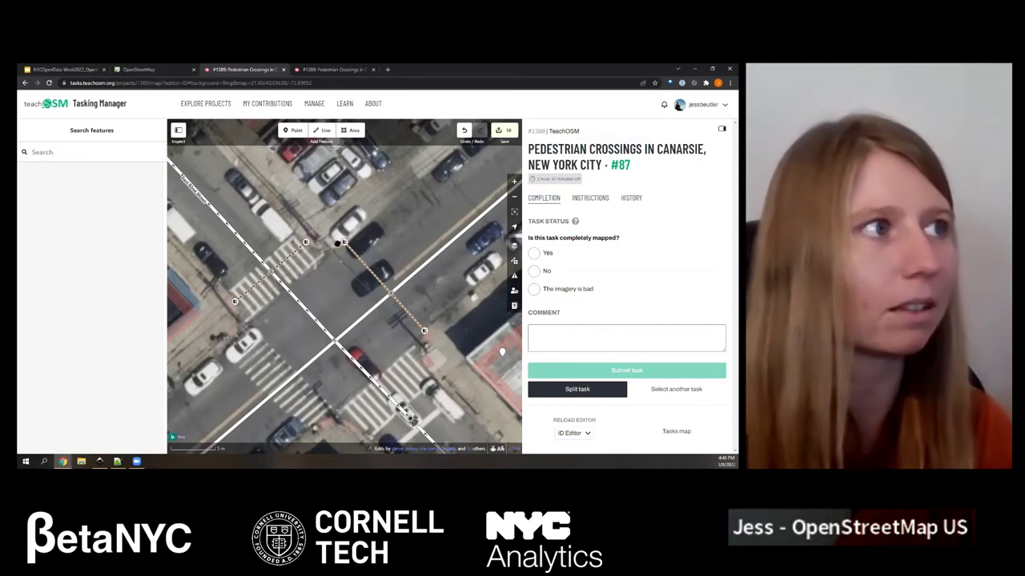
scroll(355, 242, "down", 1)
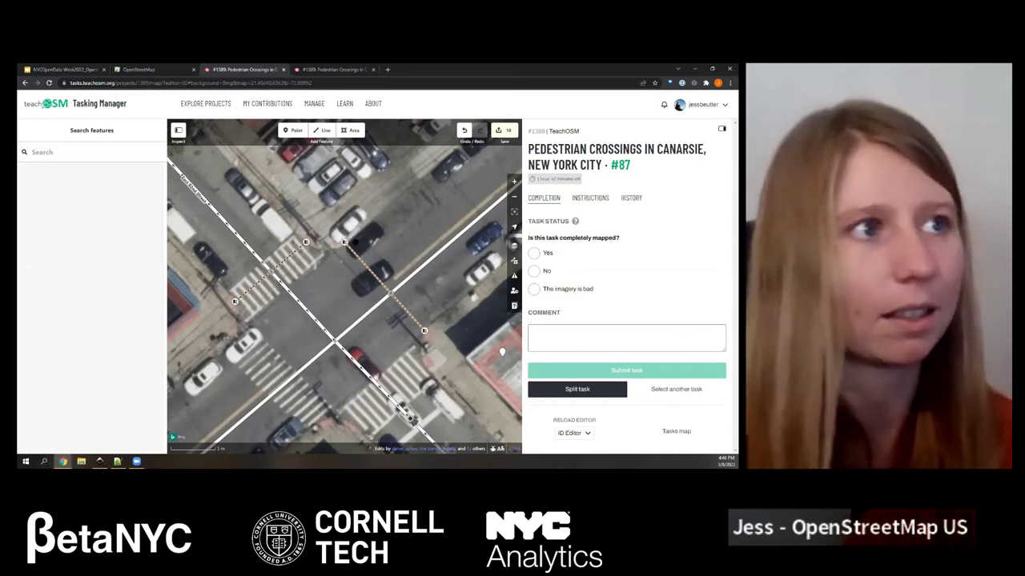
left_click_drag(413, 235, 398, 250)
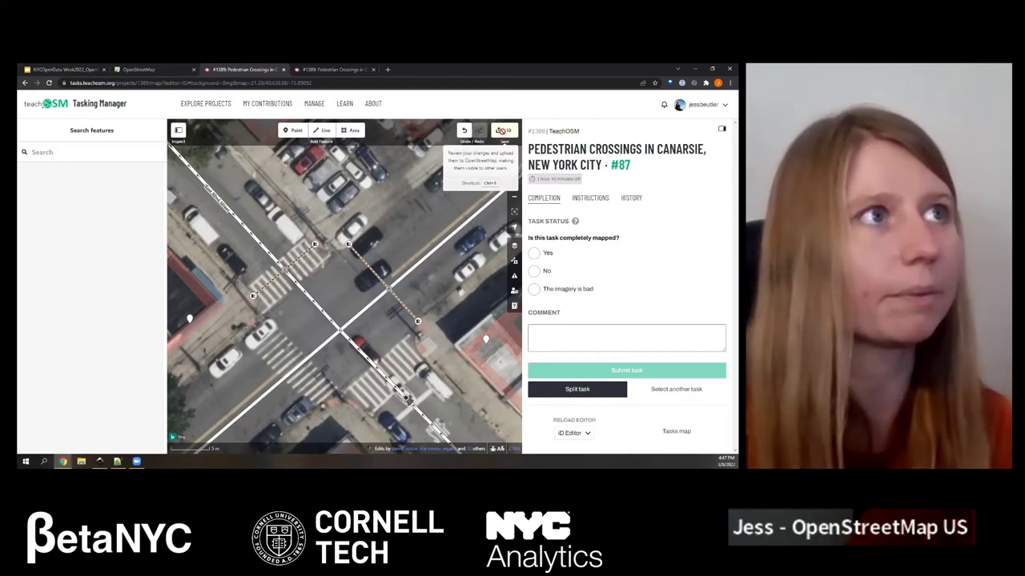
- Upload the edits to OpenStreetMap, keeping the prefilled project hashtags in the changeset comment
left_click(503, 133)
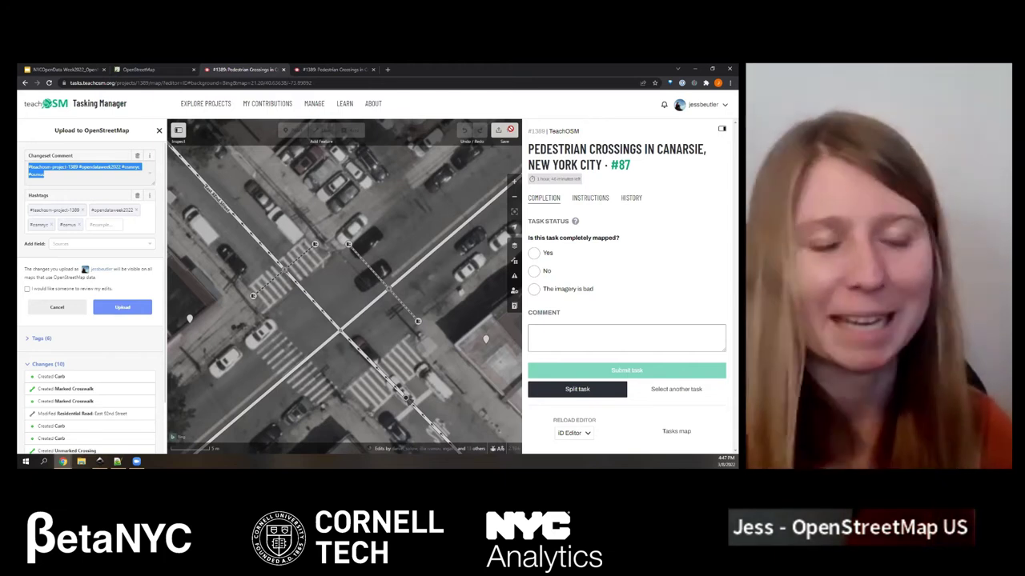
left_click(32, 166)
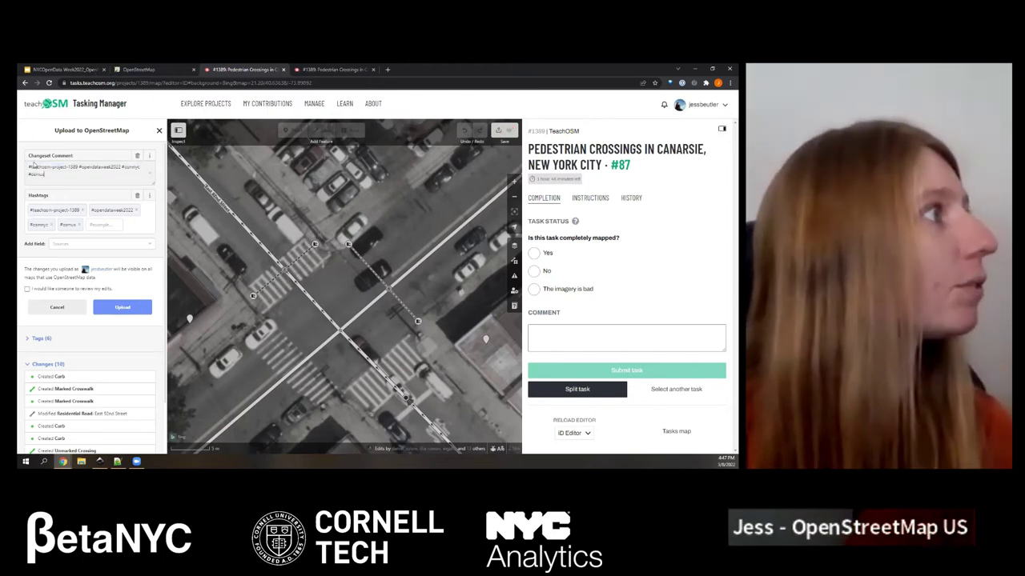
triple_click(25, 166)
left_click(27, 167)
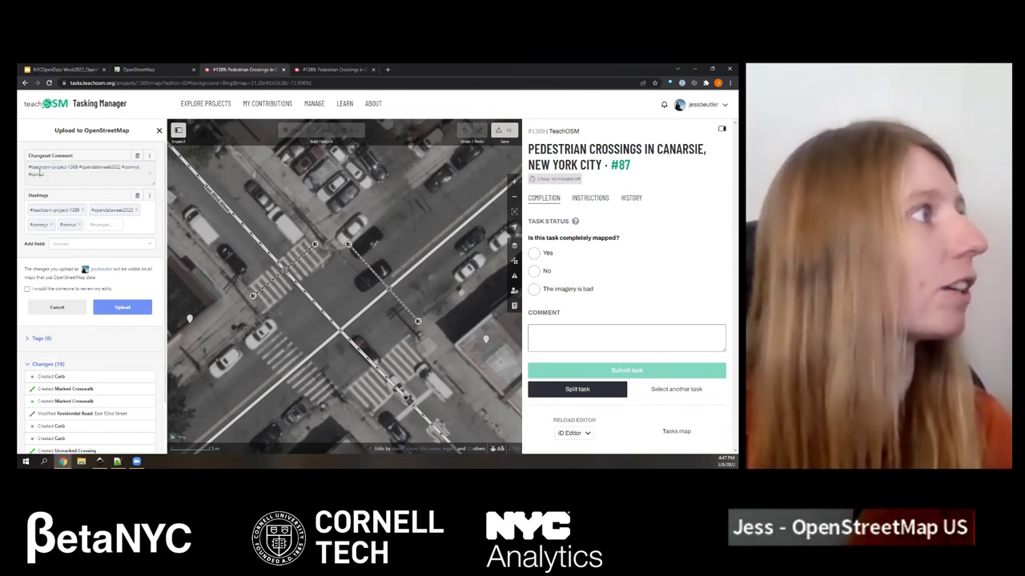
left_click(55, 173)
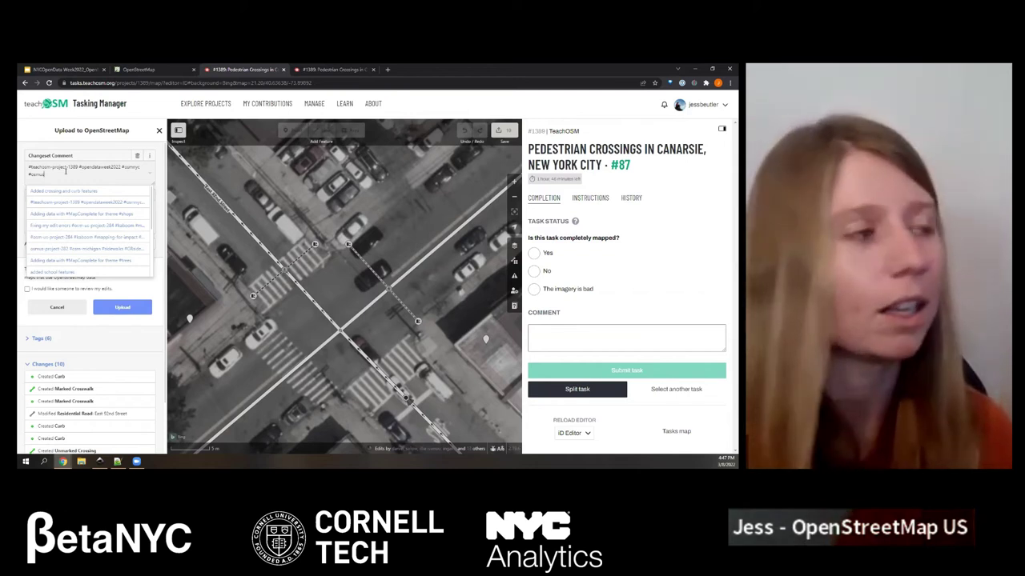
left_click(72, 140)
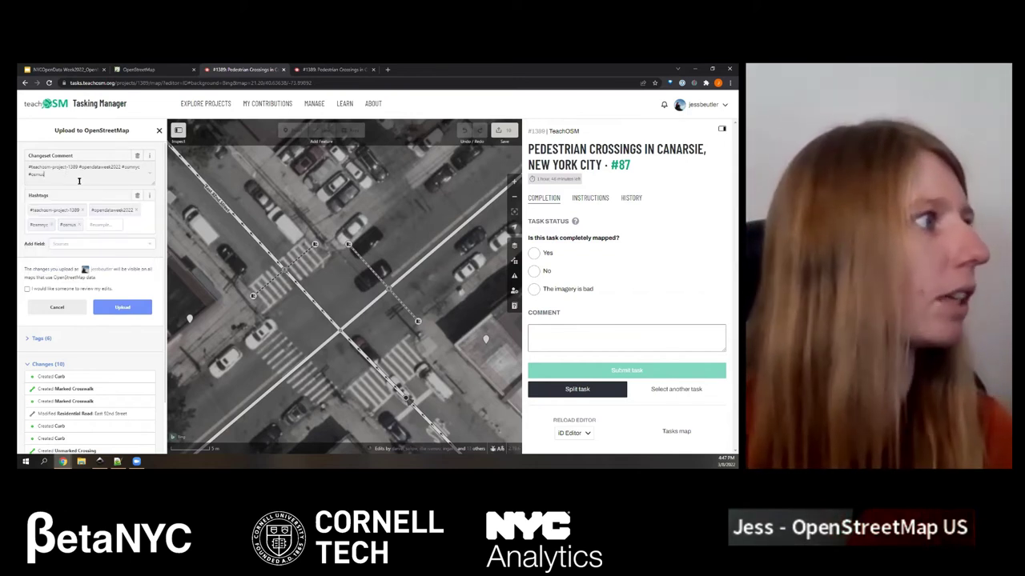
left_click(120, 309)
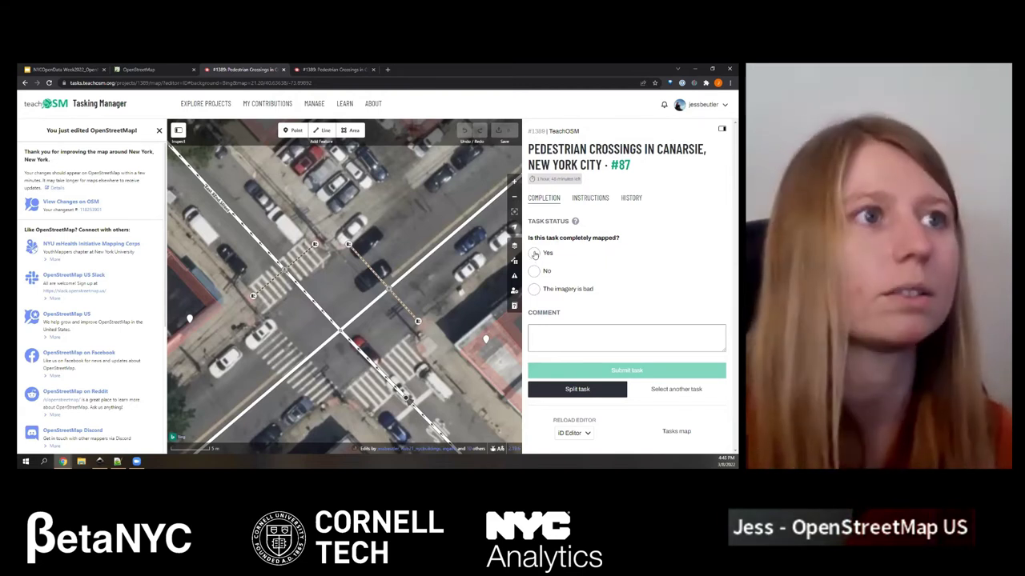
- Mark the task as not completely mapped and submit it
left_click_drag(553, 238, 594, 239)
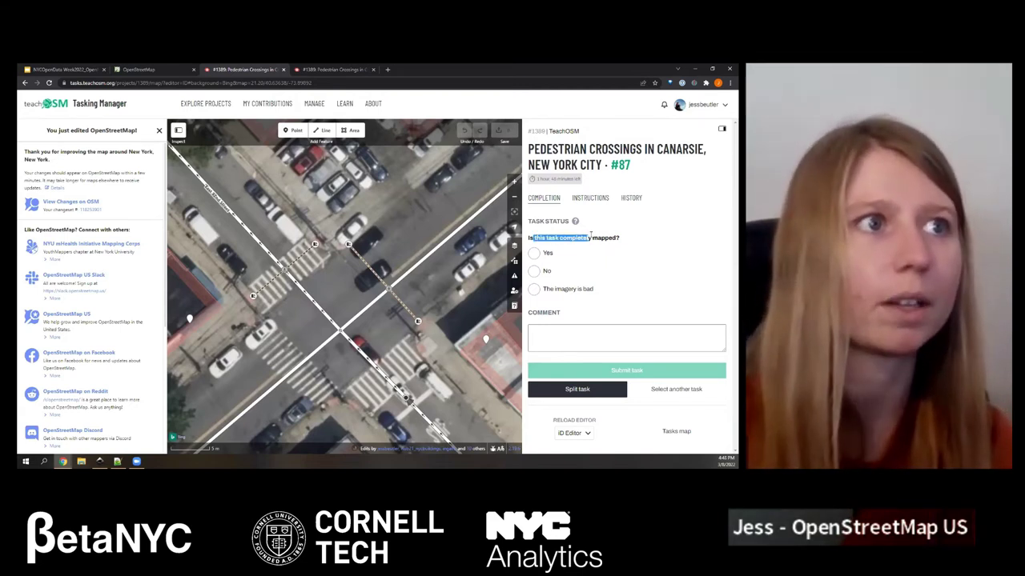
left_click(538, 244)
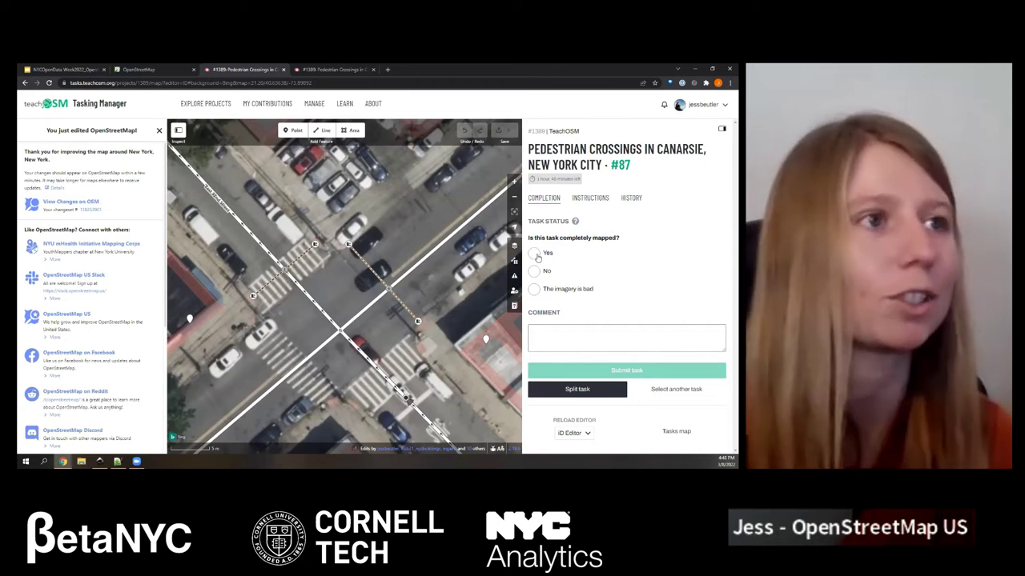
left_click(534, 270)
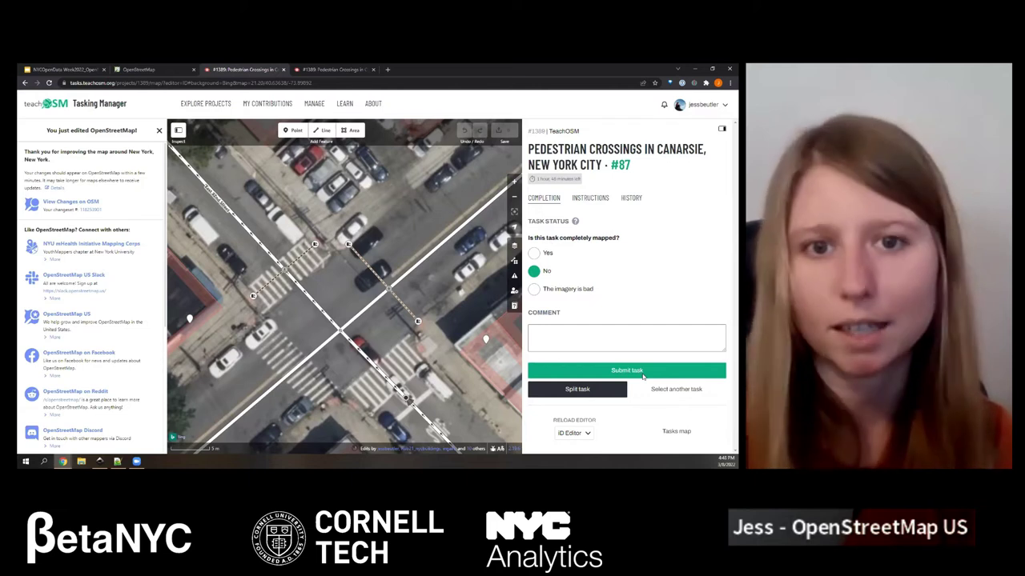
left_click(642, 373)
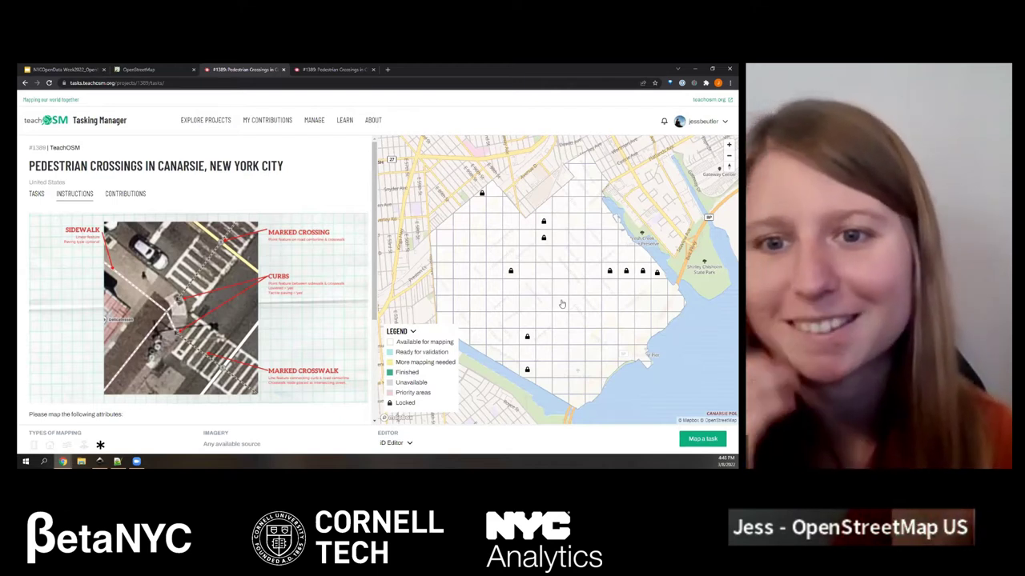
- Select the project's web address up to projects/1389 and switch to another window
left_click(120, 83)
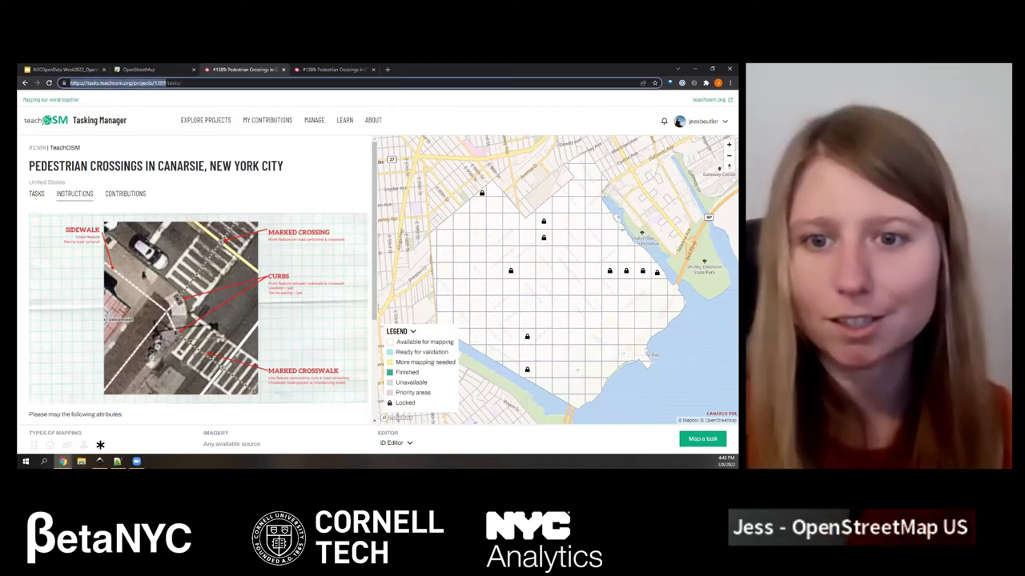
key("alt+Tab")
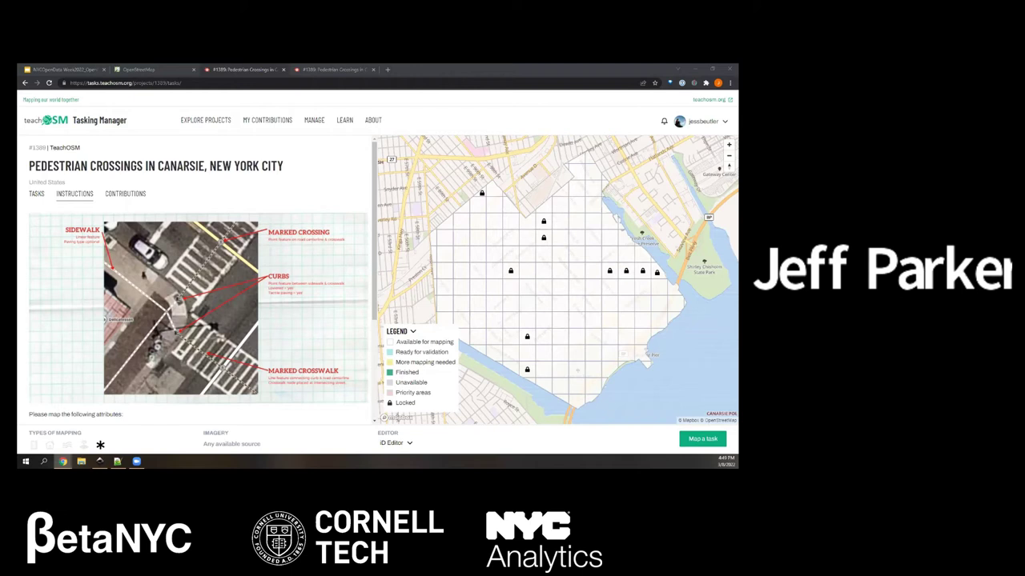
- Choose an available square near the middle of the project grid and start mapping it in iD Editor
scroll(590, 330, "up", 8)
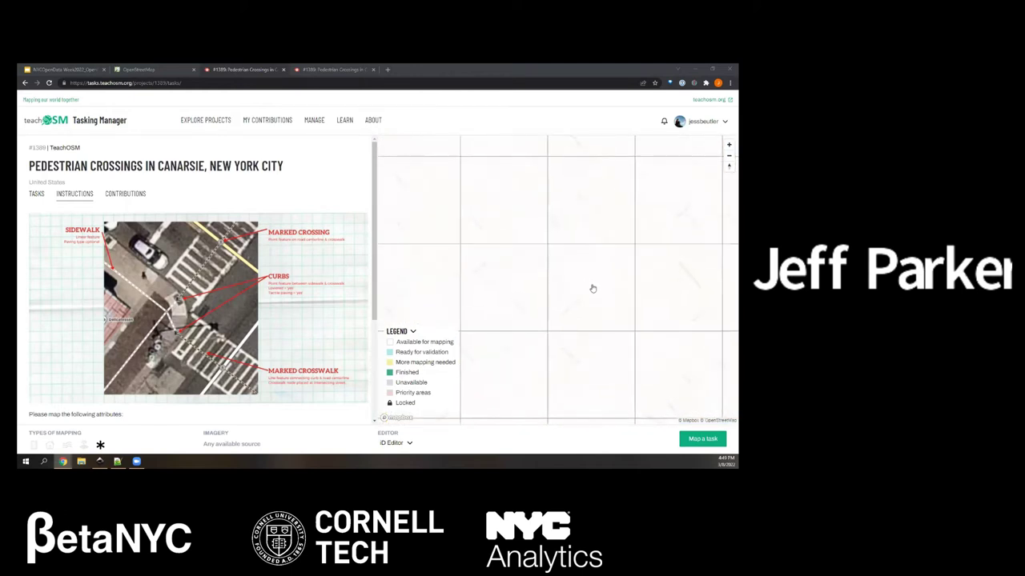
left_click(592, 289)
left_click(702, 439)
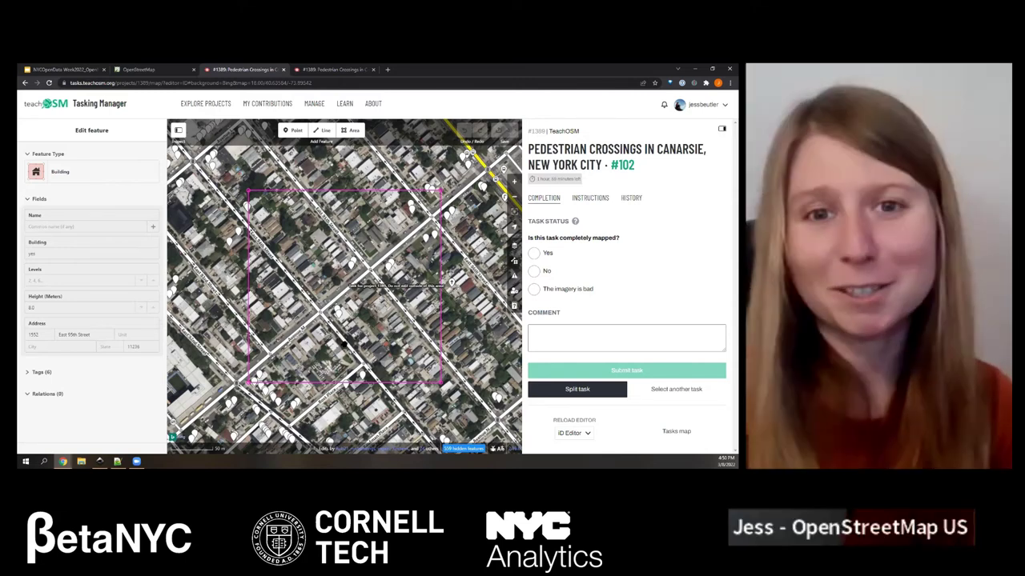
- Examine the streets inside task square #102 and read the project instructions on street crossings, curb nodes and short footways
scroll(354, 335, "up", 5)
scroll(362, 283, "down", 5)
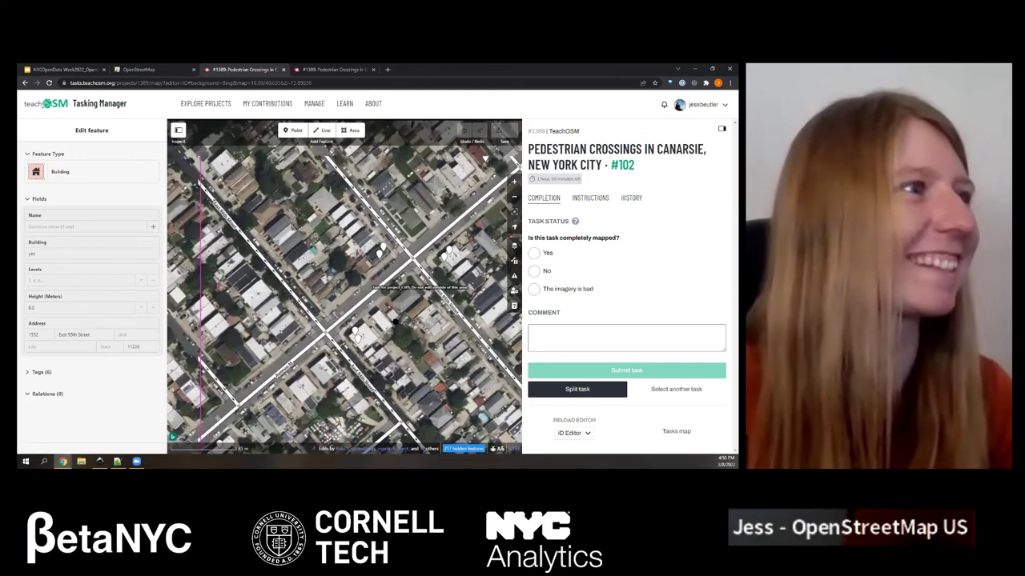
scroll(398, 322, "up", 2)
left_click_drag(398, 323, 367, 315)
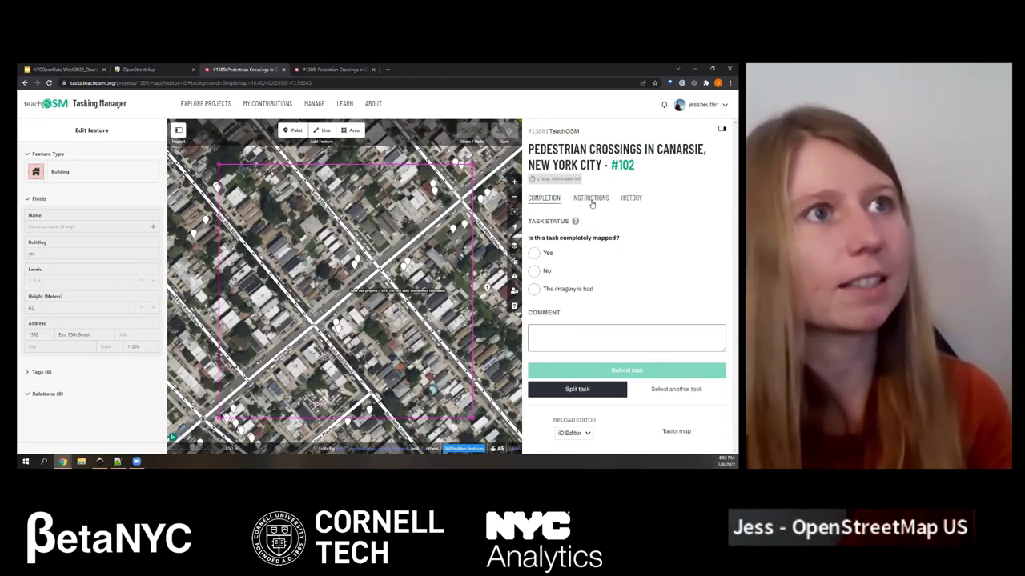
left_click(591, 201)
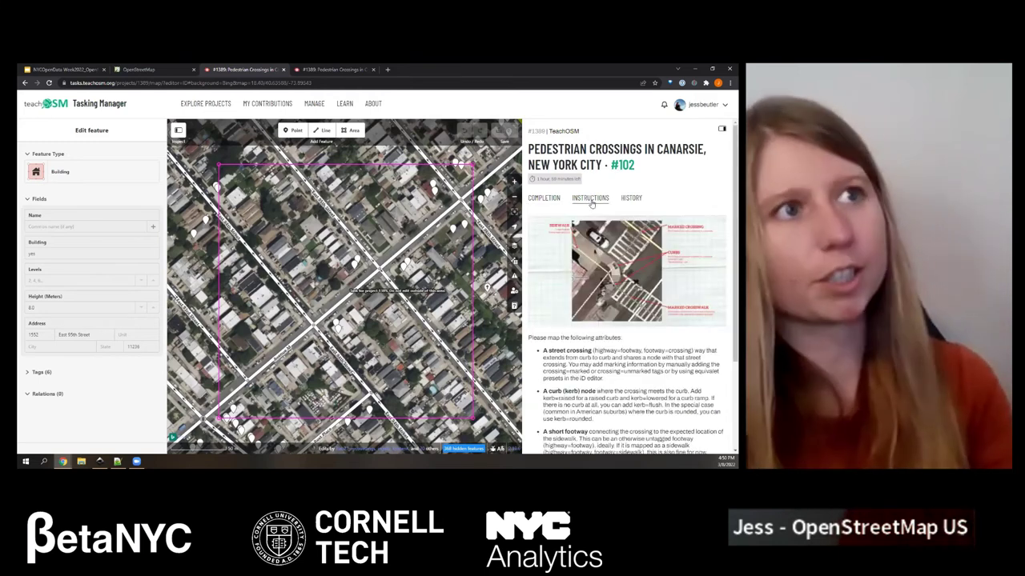
scroll(592, 340, "down", 4)
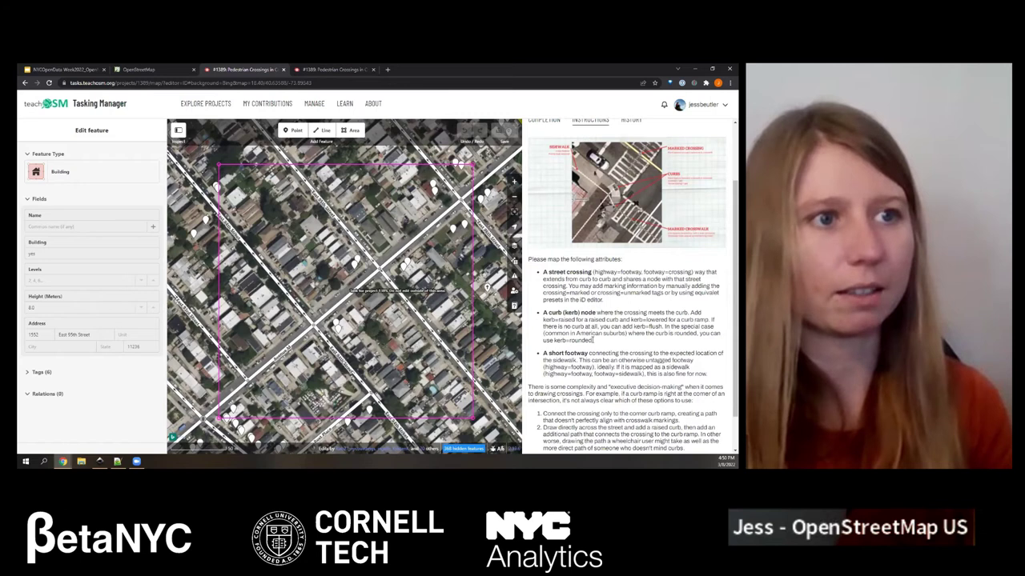
- Read the project instructions on short footways and on the two options for drawing crossings near corner curb ramps
scroll(592, 341, "up", 4)
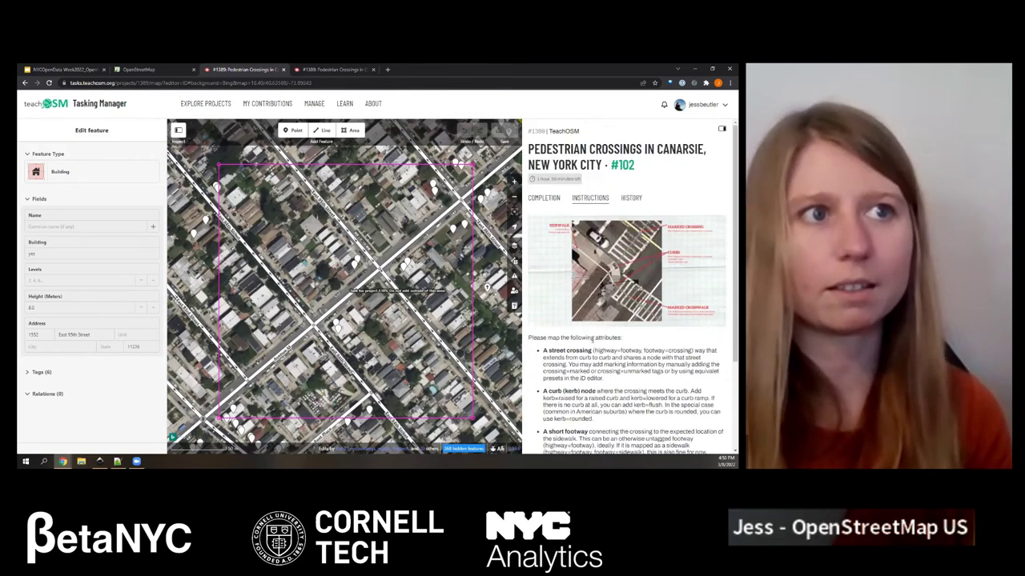
scroll(592, 340, "down", 3)
left_click_drag(564, 310, 593, 330)
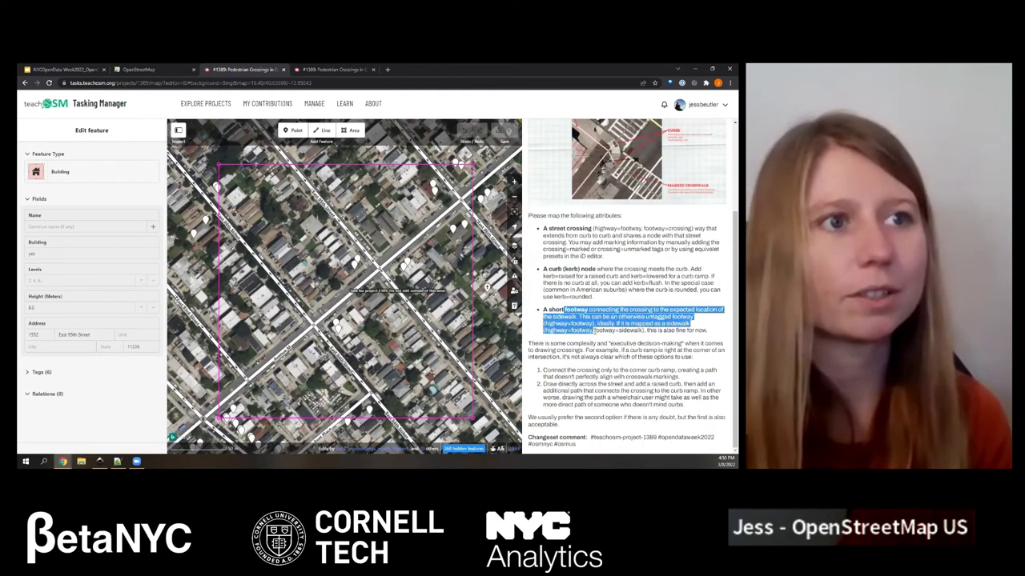
left_click(594, 323)
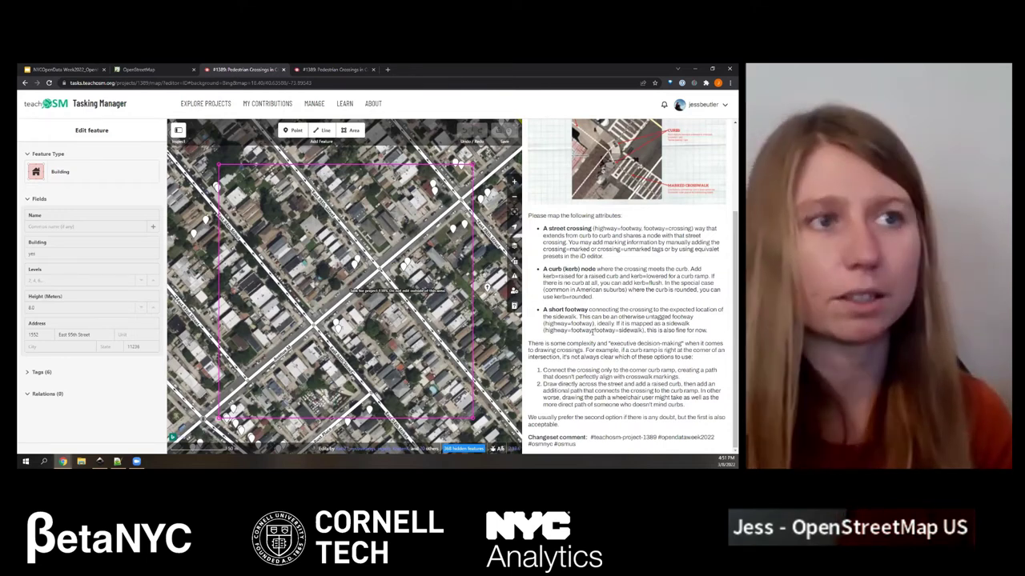
scroll(592, 332, "up", 3)
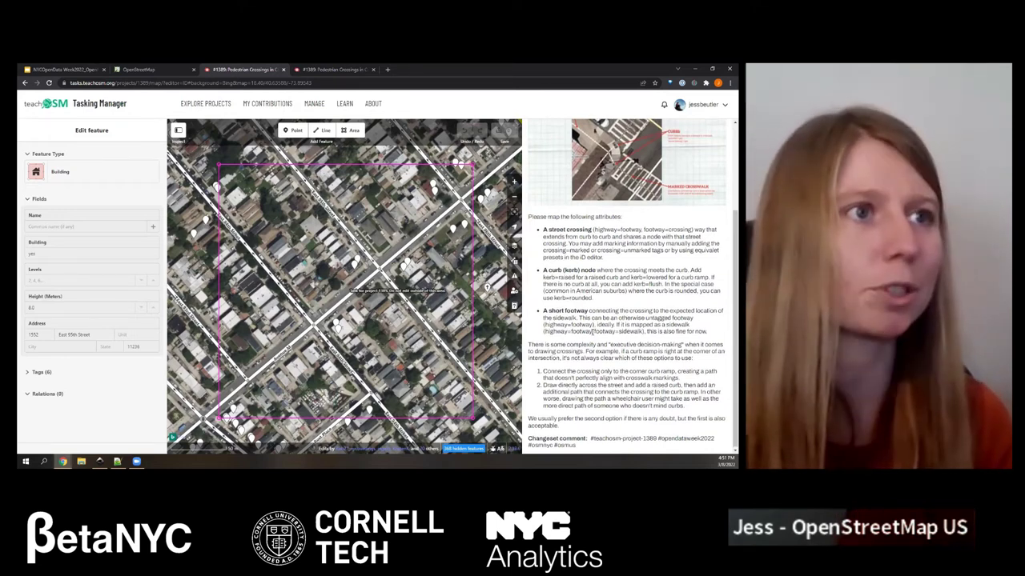
left_click_drag(541, 342, 592, 409)
left_click(594, 381)
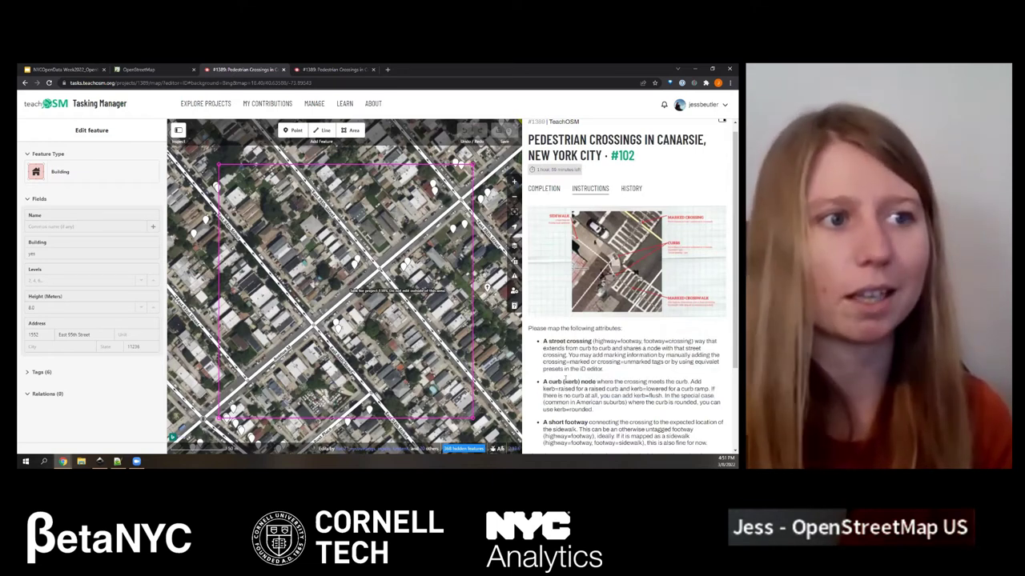
- Examine the street intersection with marked crosswalks near the northeast corner of the task square
left_click_drag(414, 320, 398, 336)
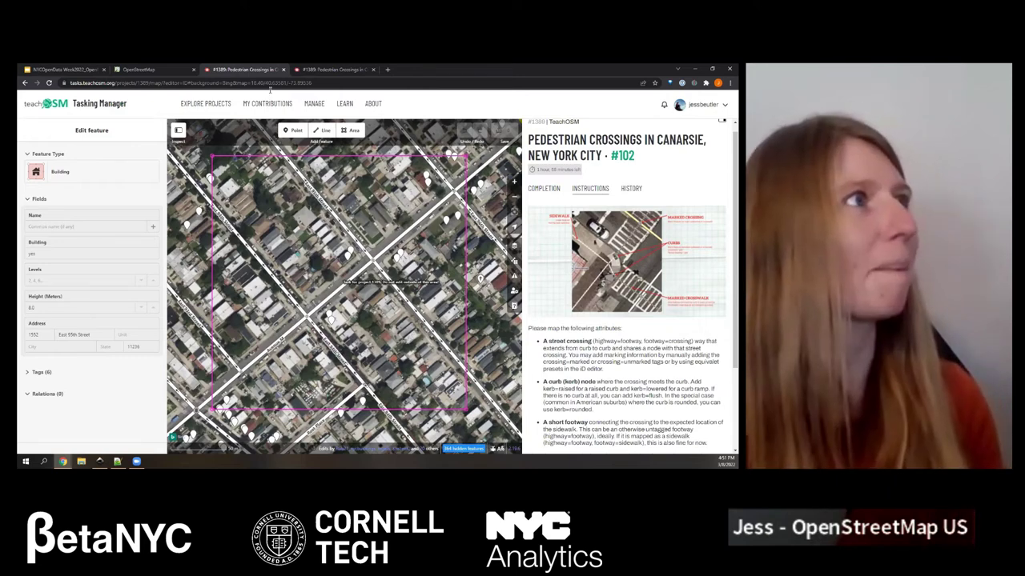
scroll(465, 188, "up", 8)
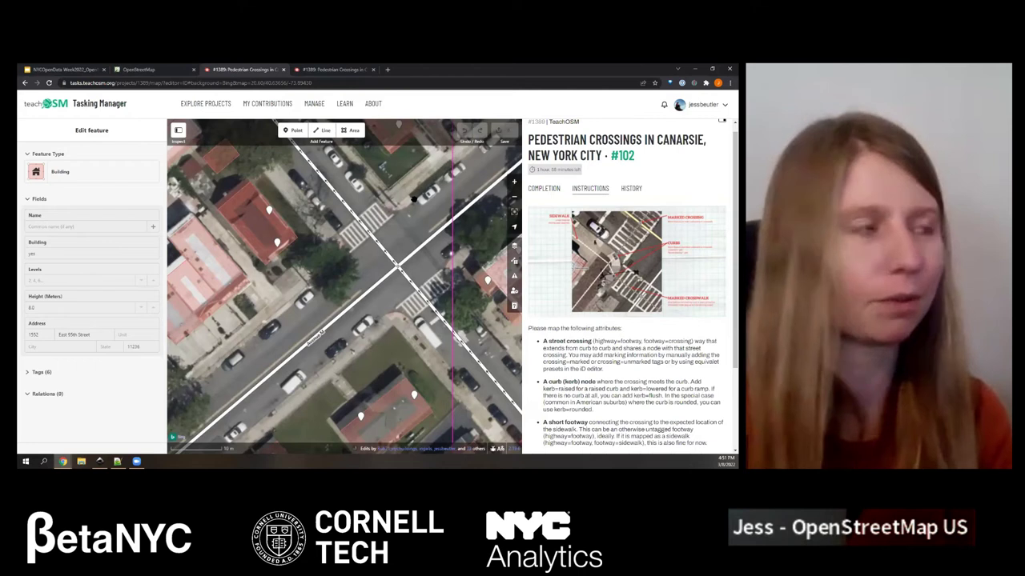
scroll(414, 199, "up", 3)
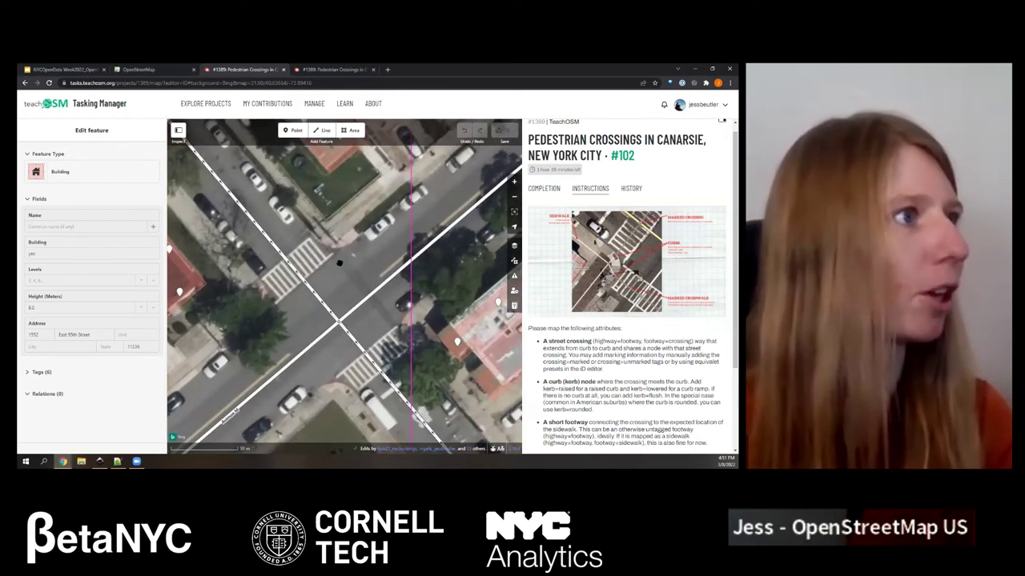
scroll(339, 263, "up", 1)
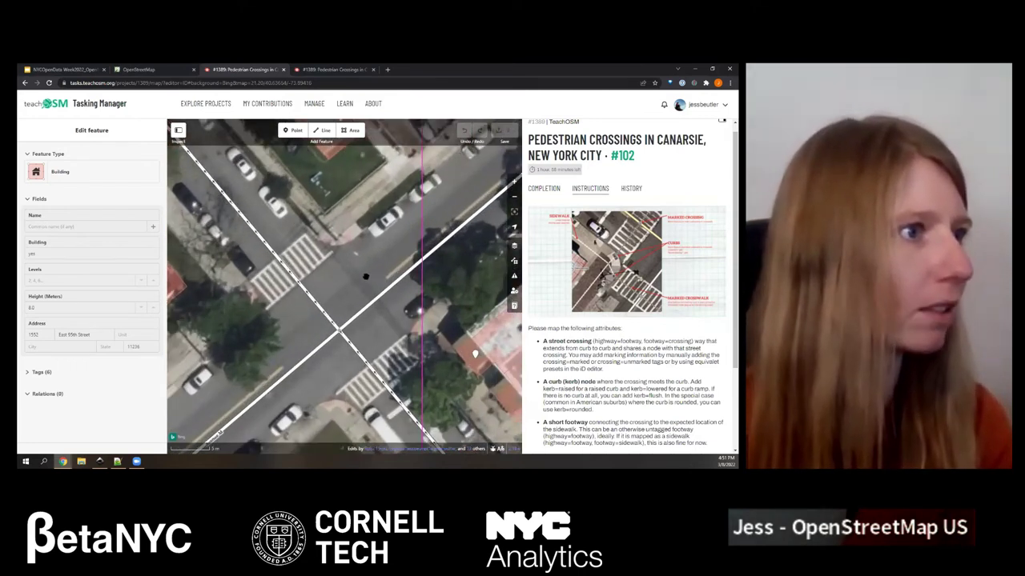
scroll(304, 285, "up", 1)
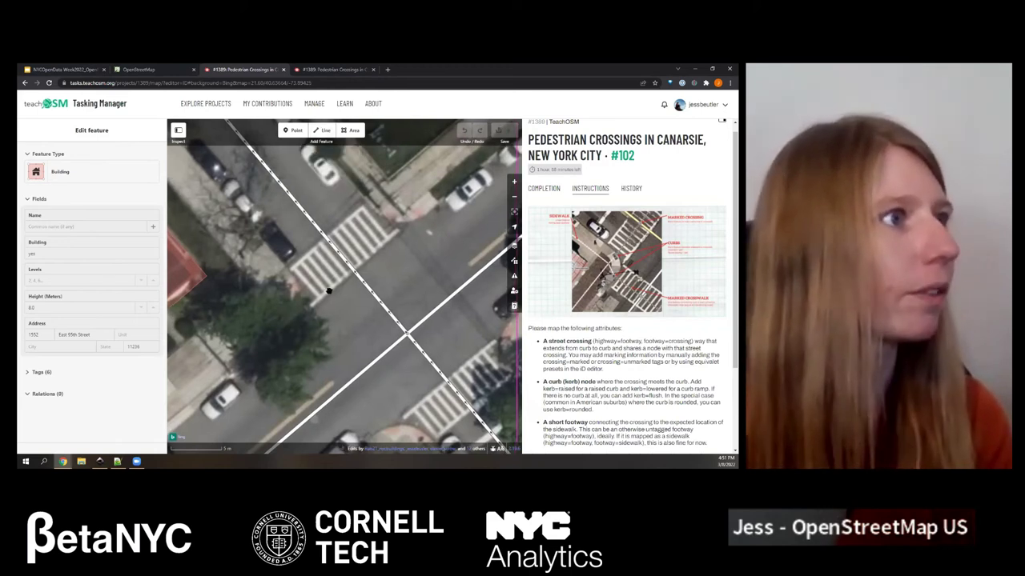
left_click(322, 129)
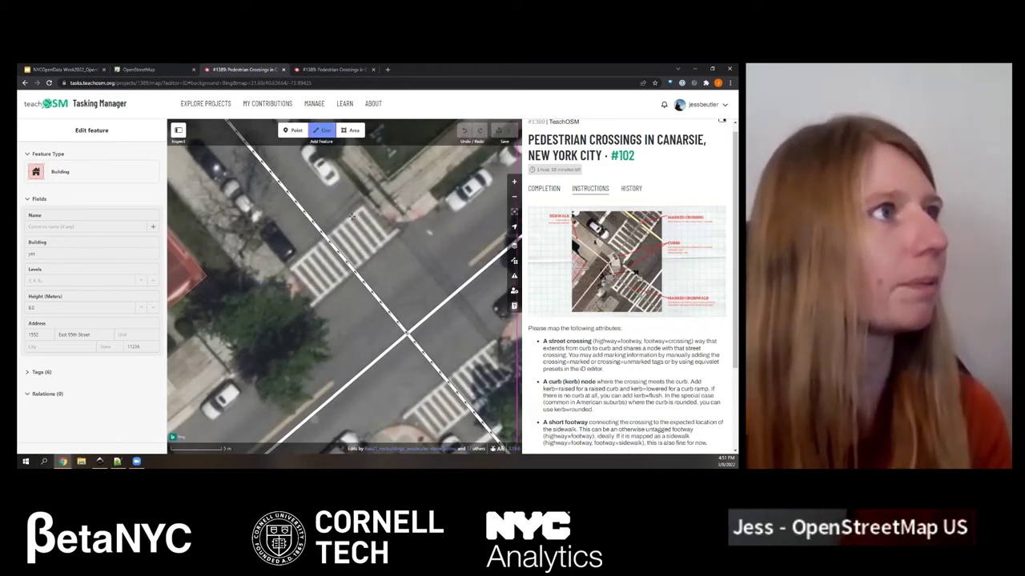
left_click(297, 287)
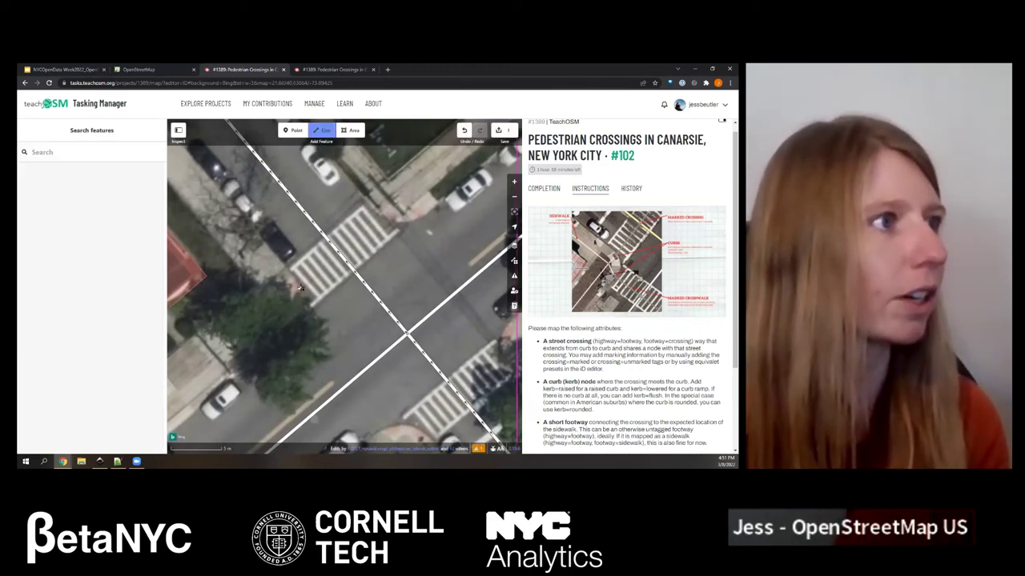
double_click(385, 216)
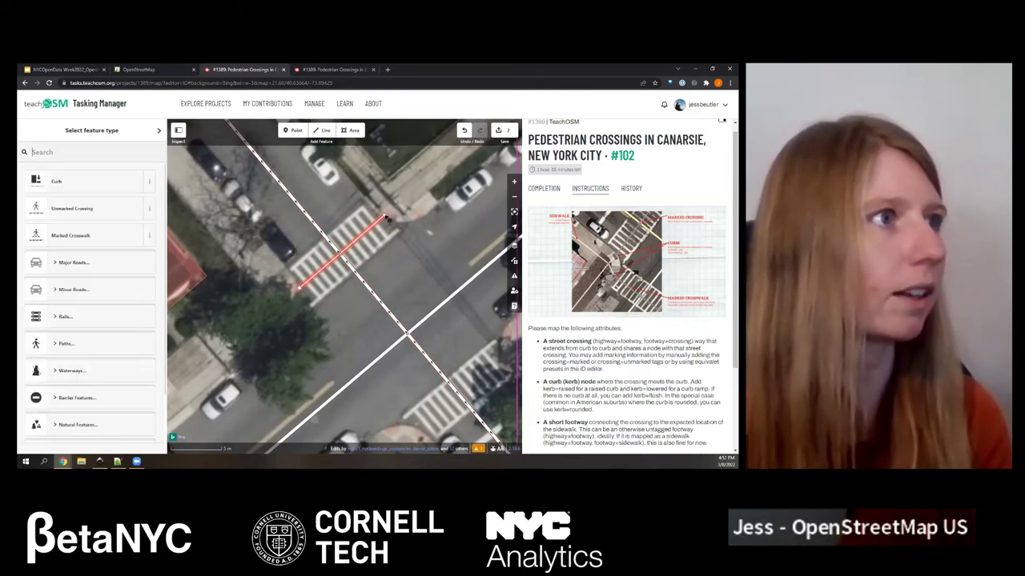
key("ctrl+z")
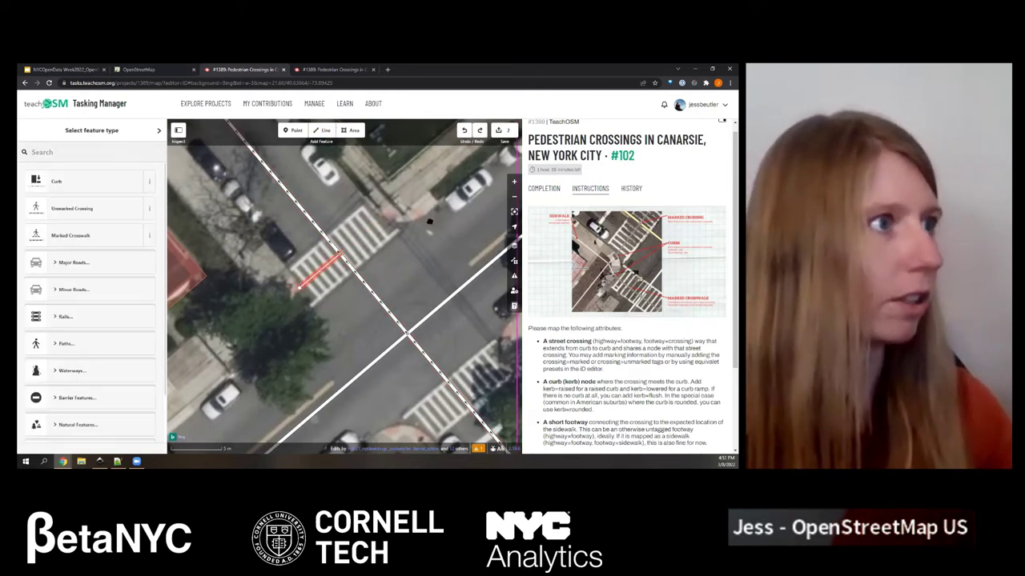
- Draw a line from curb to curb along the zebra crossing northwest of the intersection, across the street, and straighten it
left_click(321, 130)
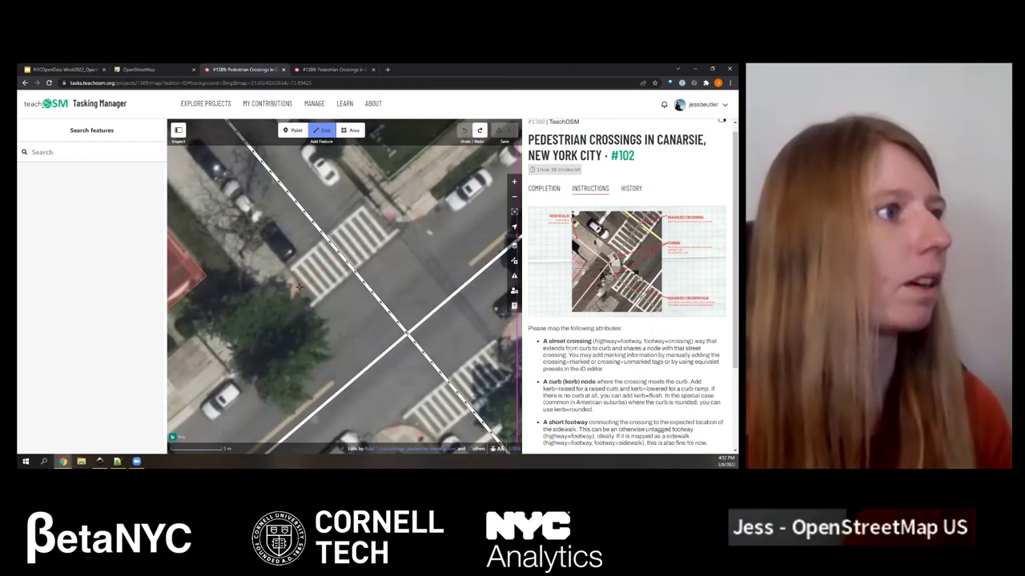
left_click(298, 286)
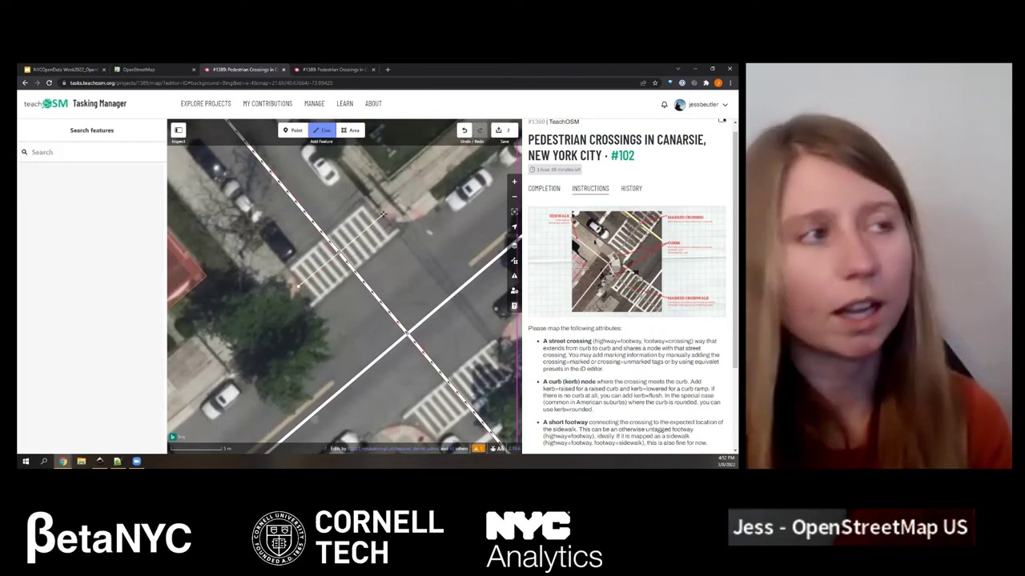
left_click(385, 214)
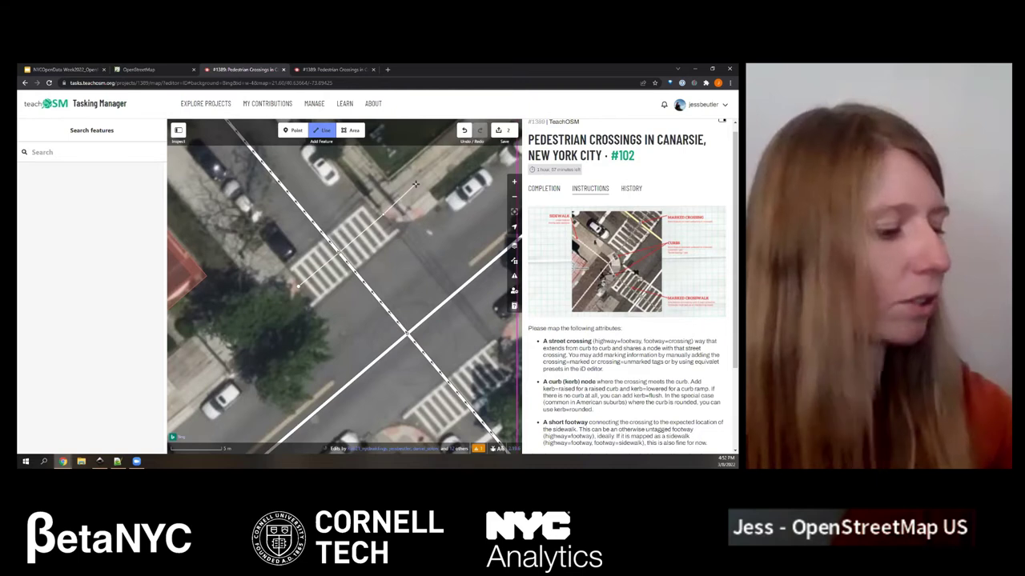
key("Return")
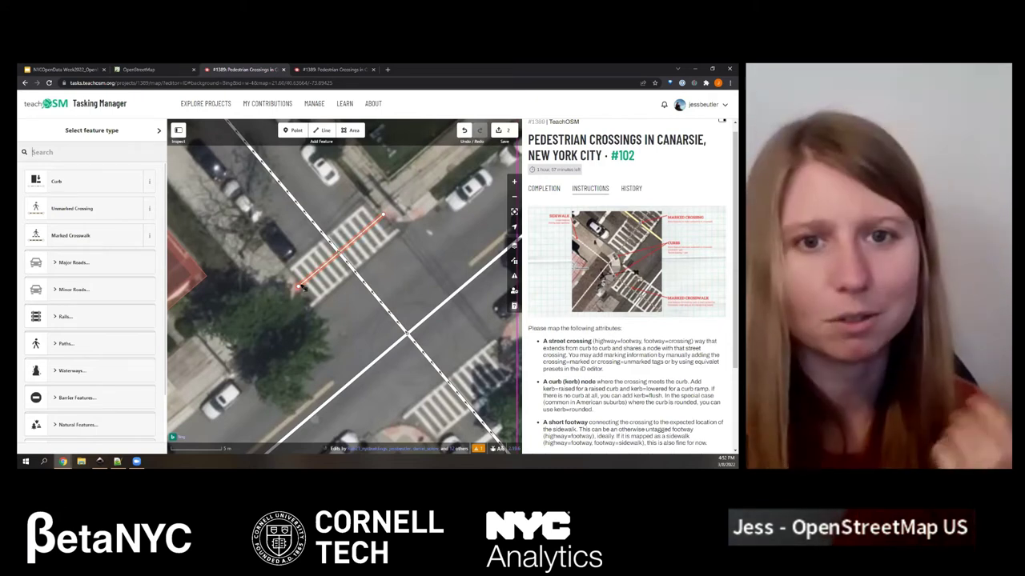
left_click(372, 230)
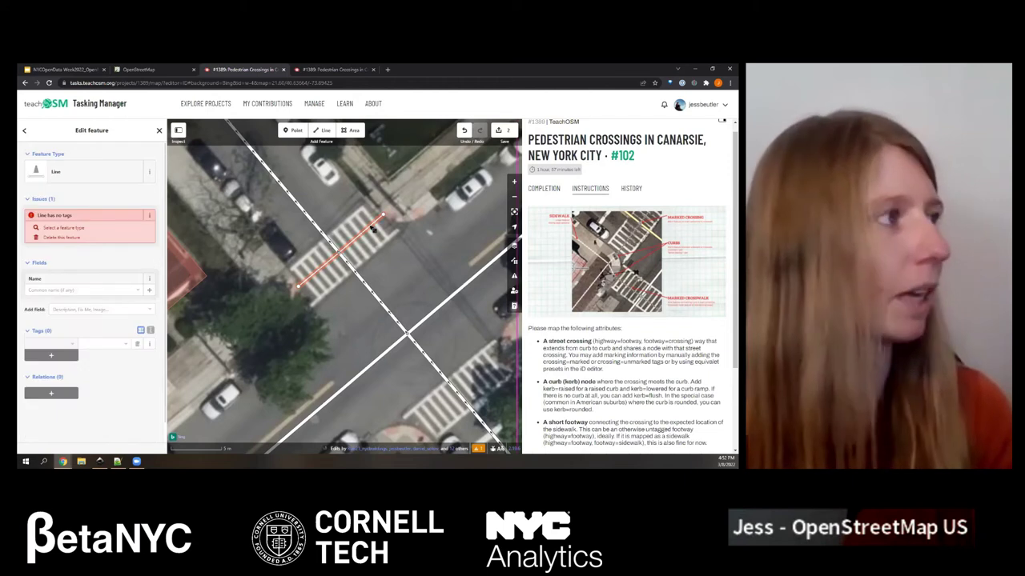
right_click(373, 230)
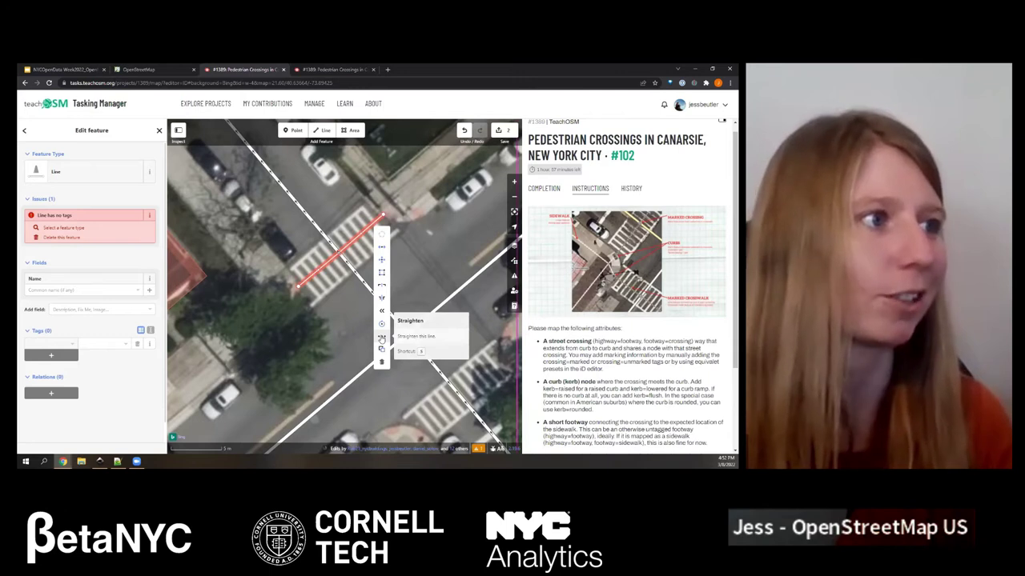
left_click(382, 339)
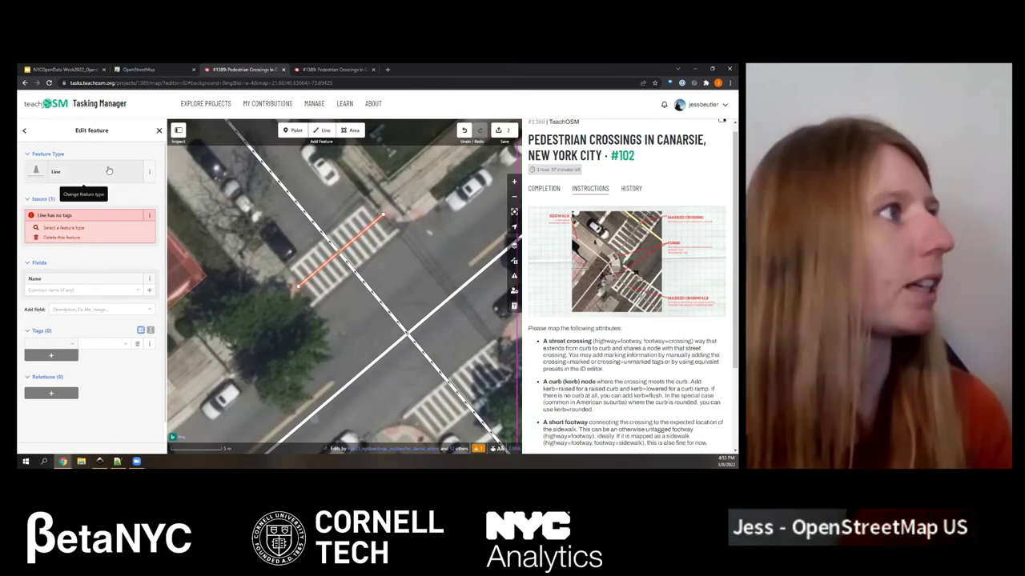
left_click(109, 171)
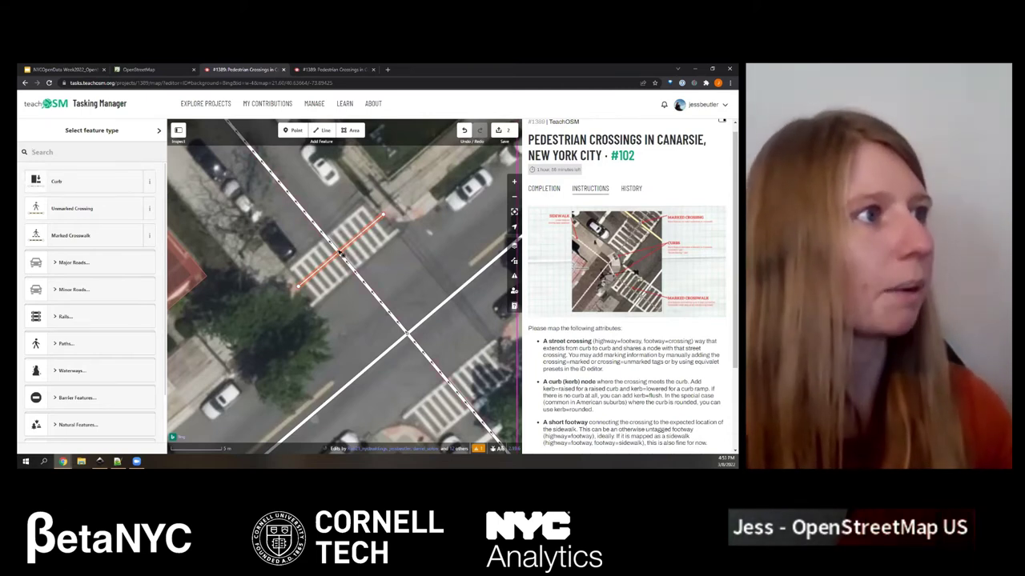
left_click(340, 248, "shift")
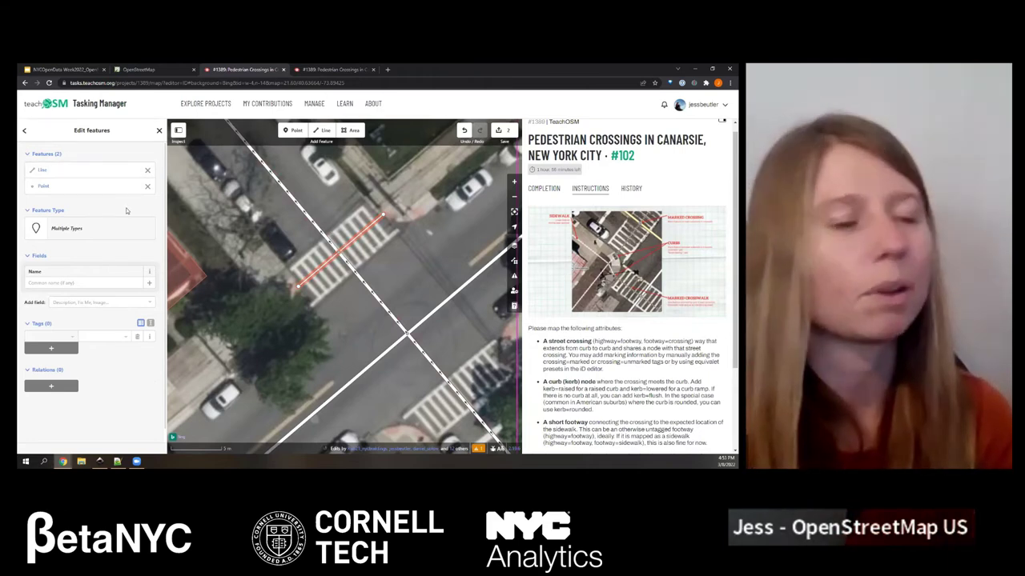
left_click(80, 231)
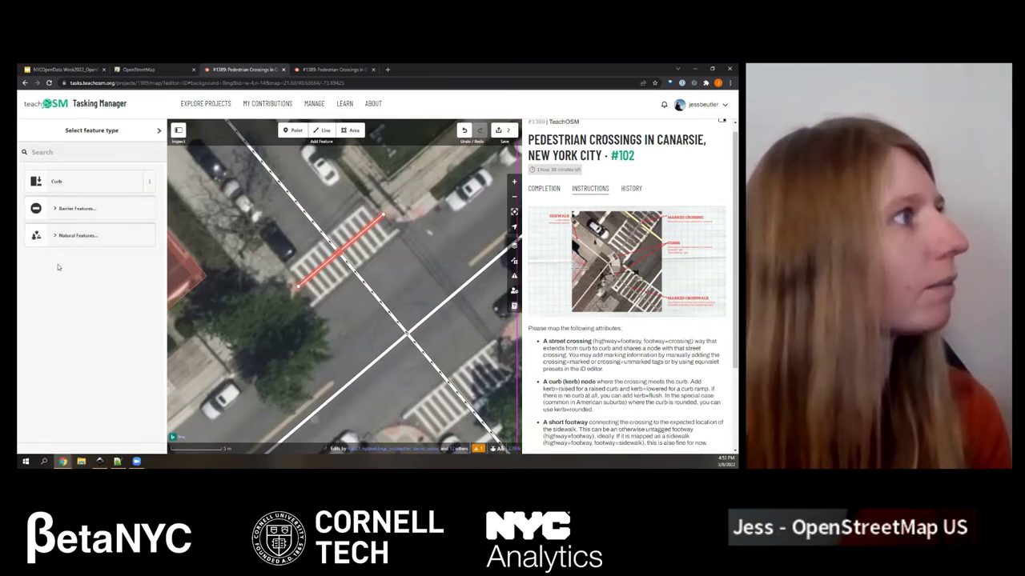
left_click(158, 130)
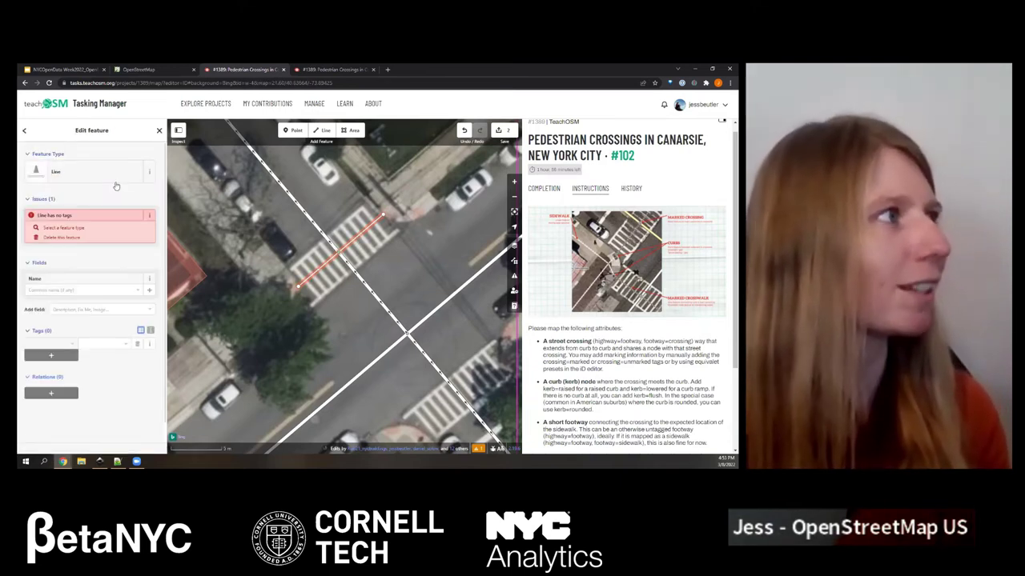
- Set the feature type of the line along the northwest zebra crossing to Marked Crosswalk
left_click(88, 172)
left_click(72, 239)
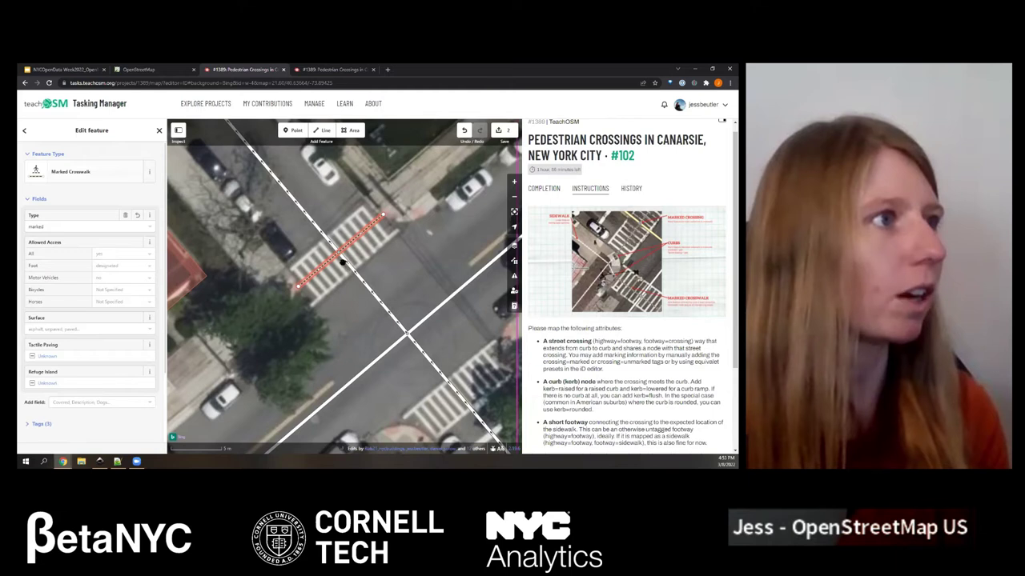
left_click(341, 253)
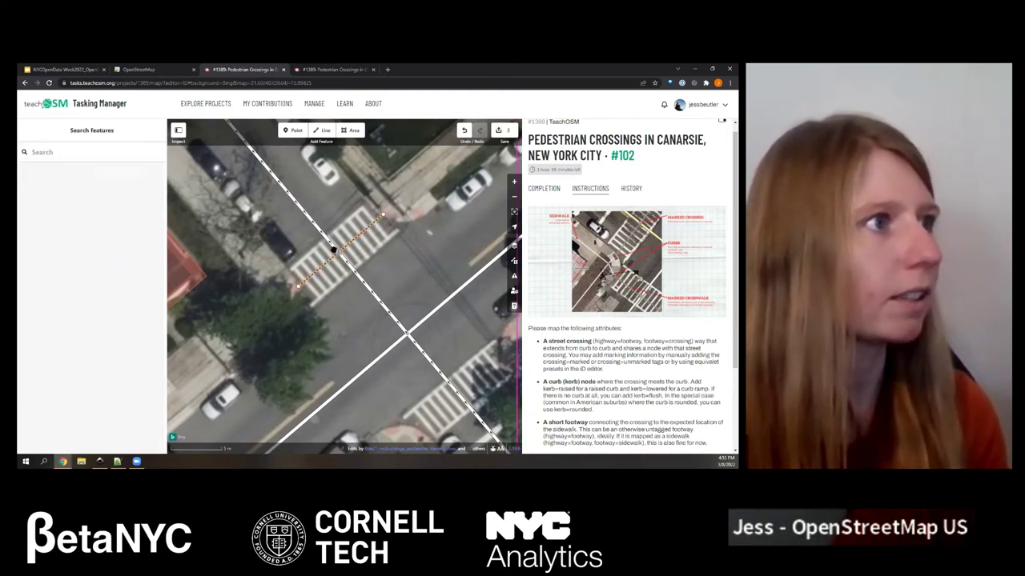
- Select both end nodes of the northwest crosswalk together and set their feature type to Curb
left_click(358, 227)
left_click(384, 215)
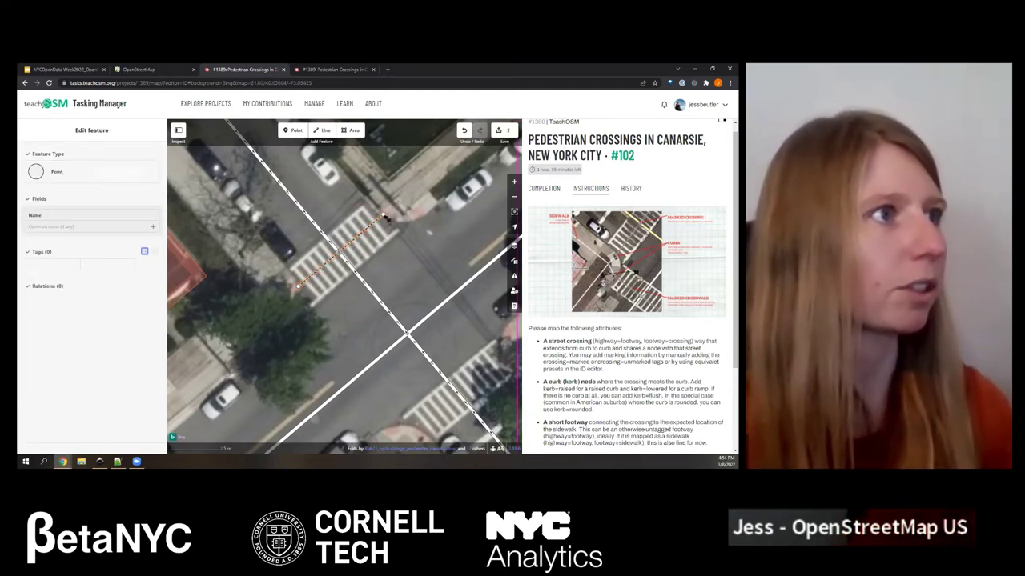
left_click(299, 286, "shift")
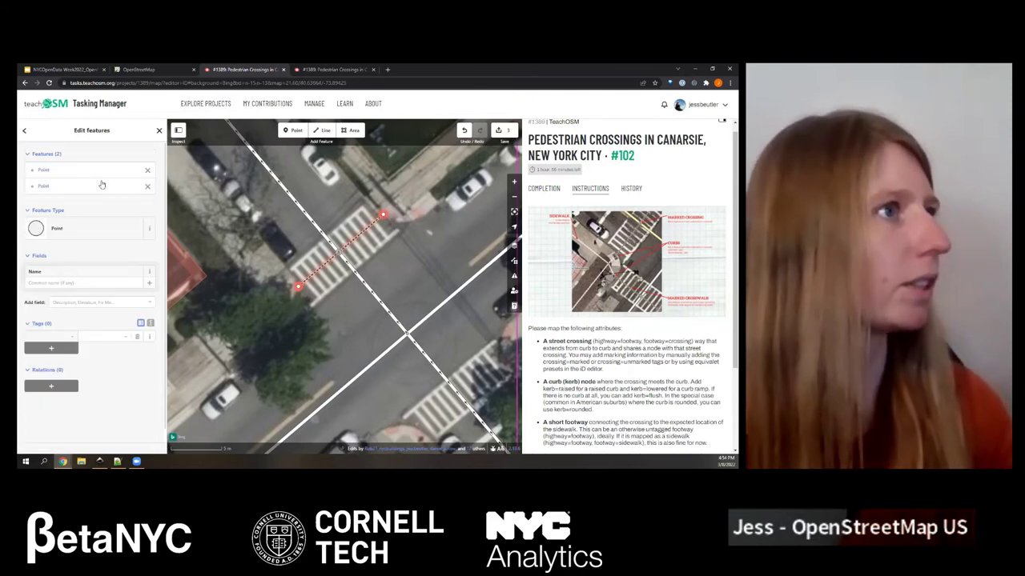
left_click(89, 232)
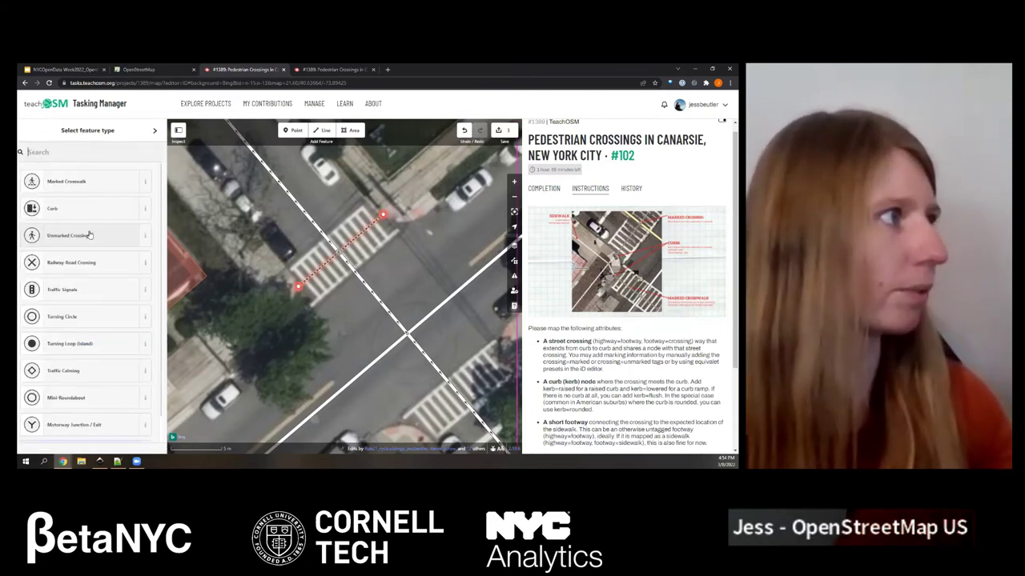
left_click(88, 208)
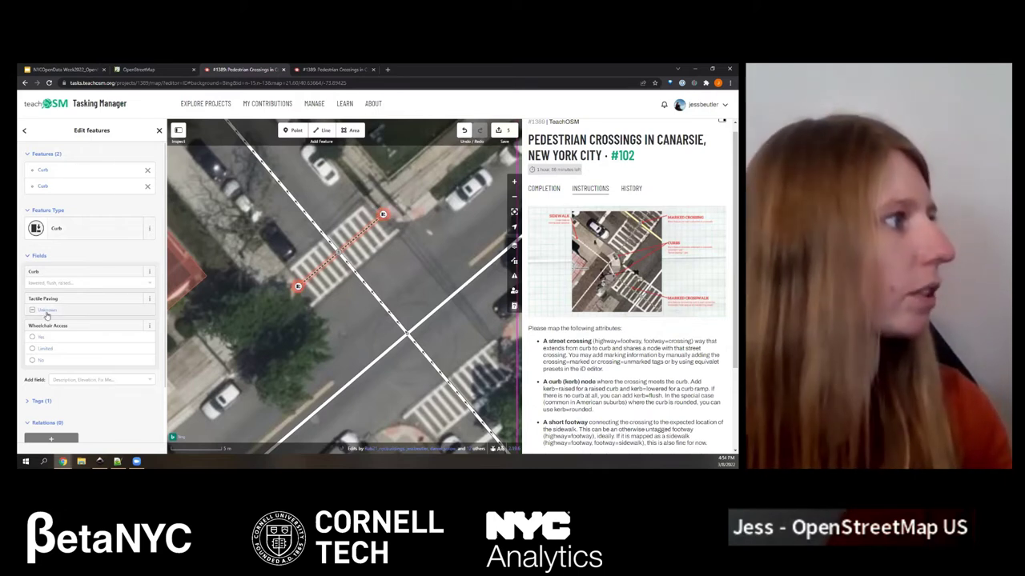
left_click(293, 293)
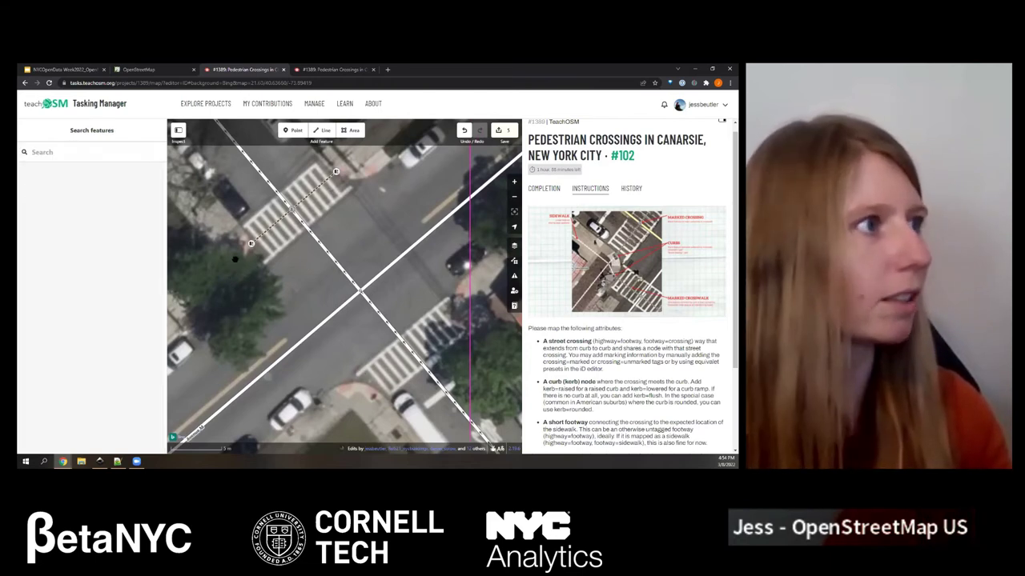
- Draw a line across the intersection's southwest arm, from the southern corner's curb to the western corner's curb
key("2")
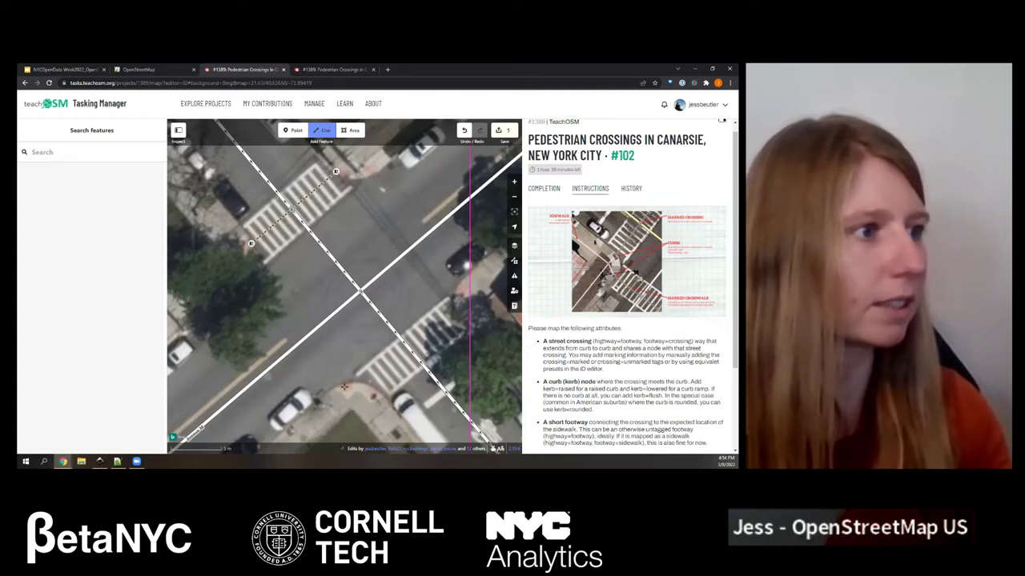
left_click(343, 386)
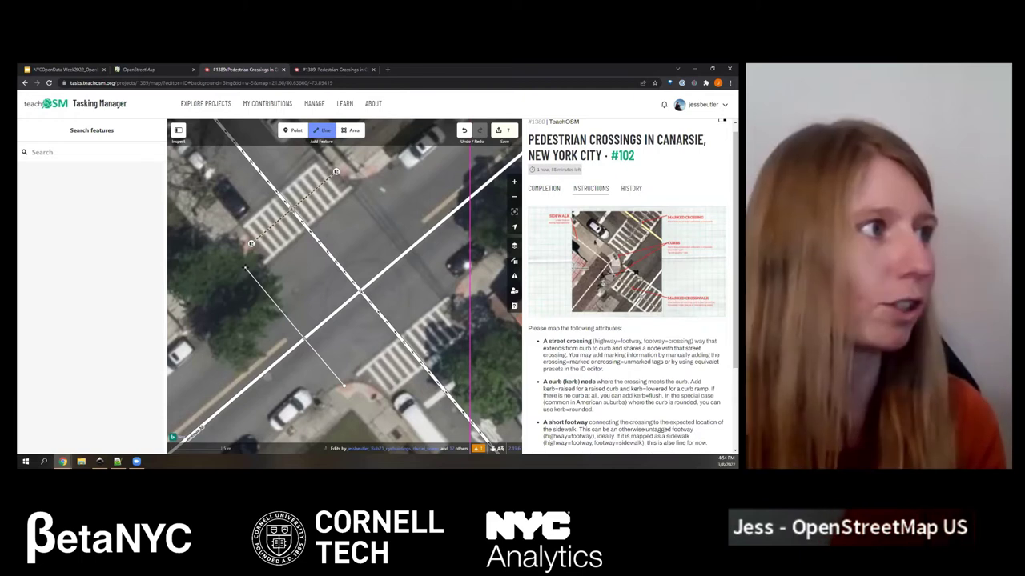
double_click(247, 268)
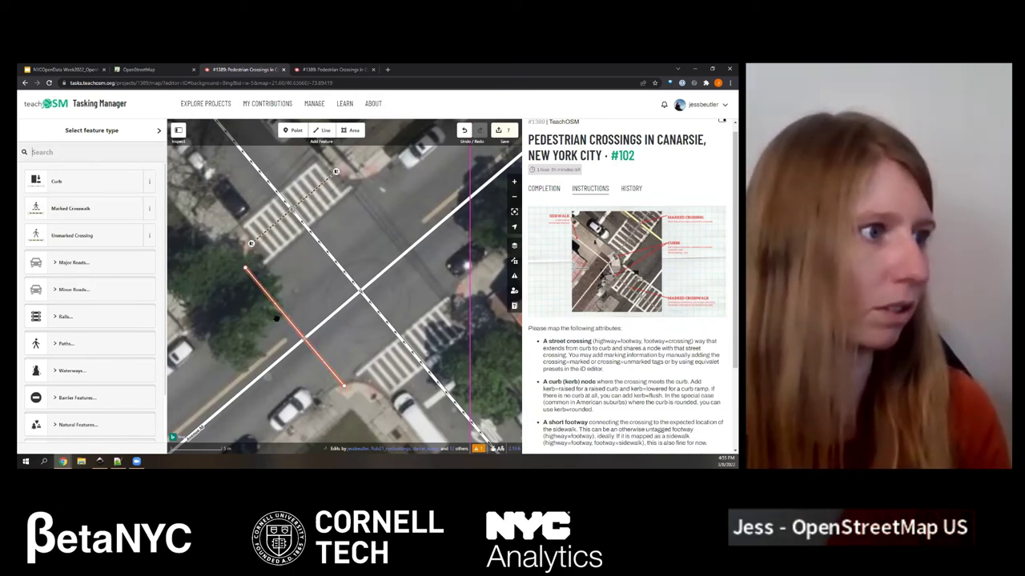
- Set the line across the southwest arm to Unmarked Crossing and both of its end nodes to Curb
left_click(60, 235)
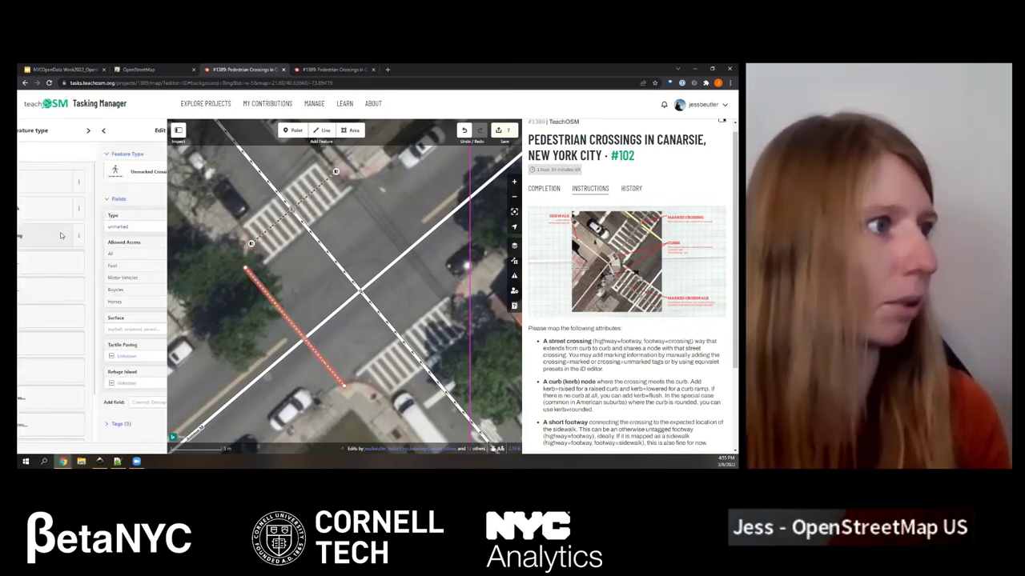
left_click(80, 172)
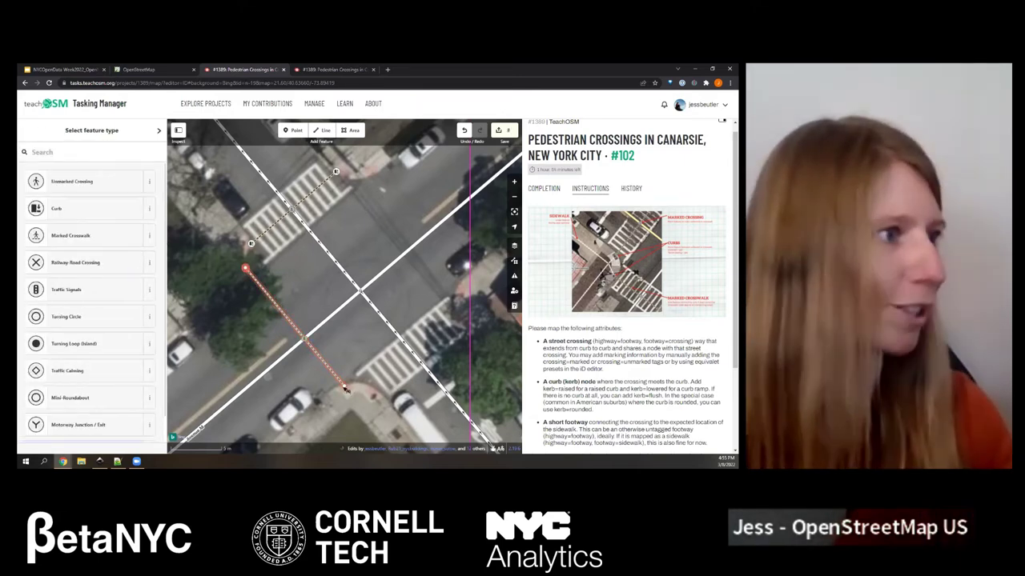
left_click(344, 389)
left_click(69, 208)
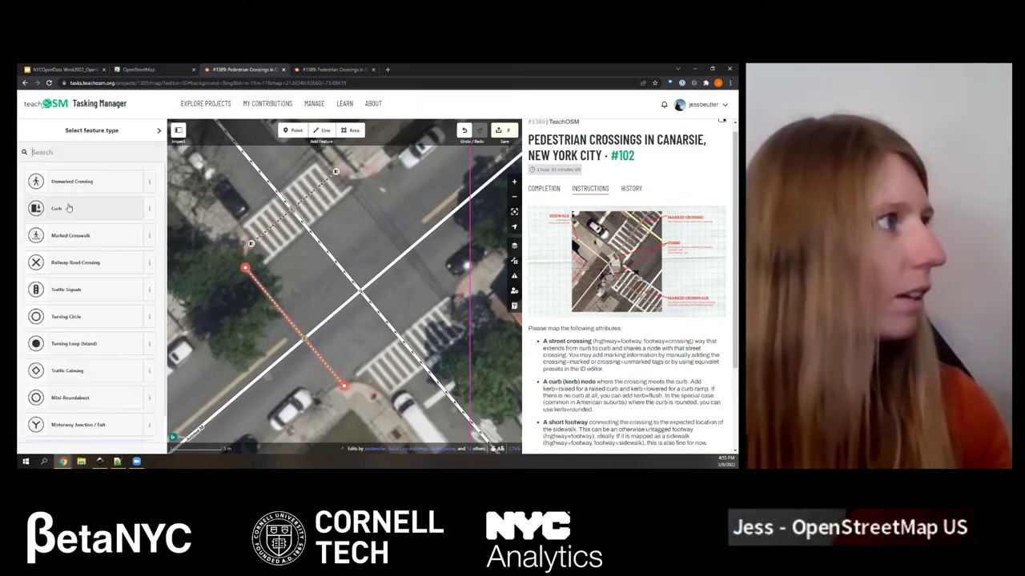
left_click(69, 208)
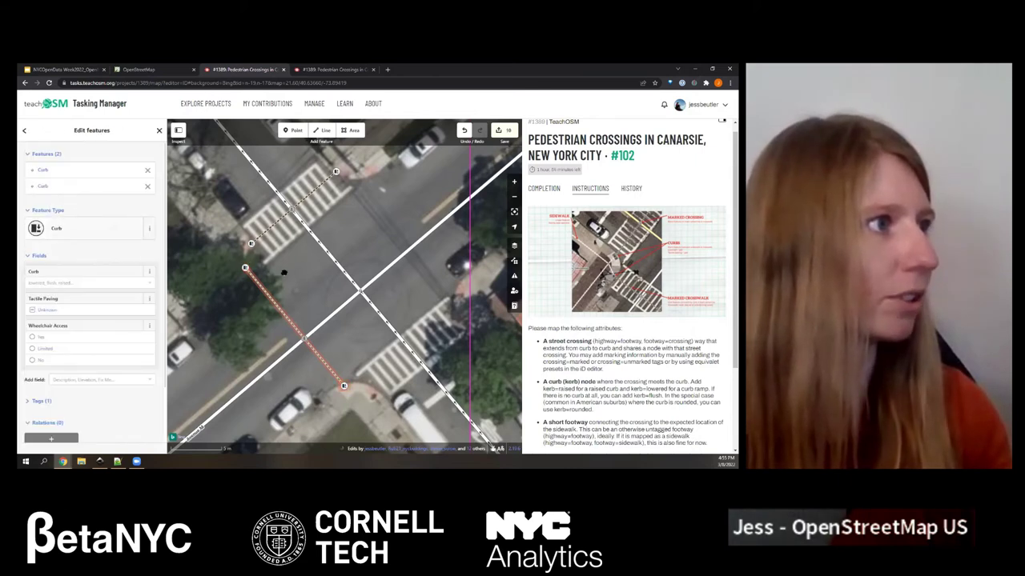
left_click(258, 282)
key("Escape")
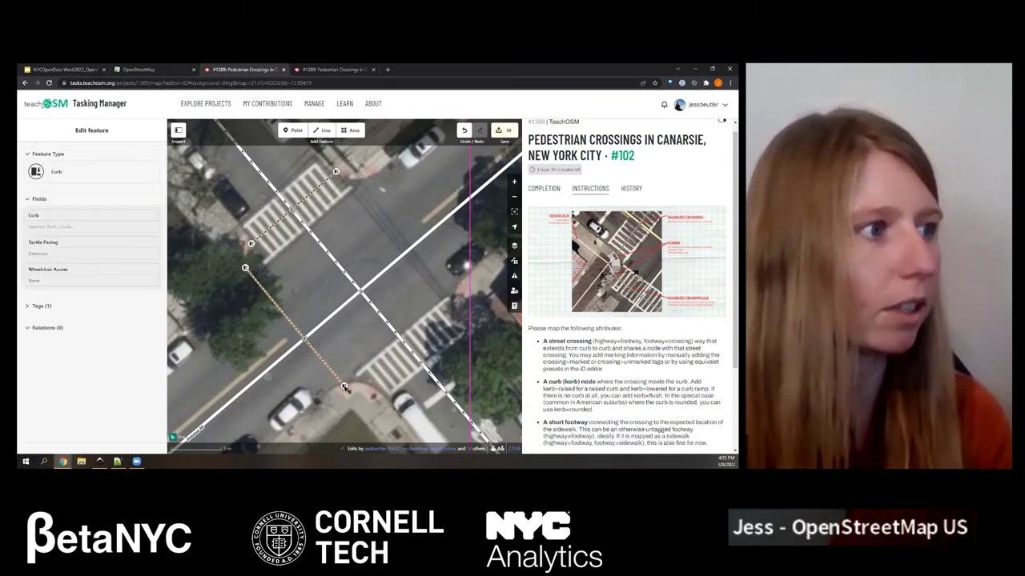
left_click(343, 386)
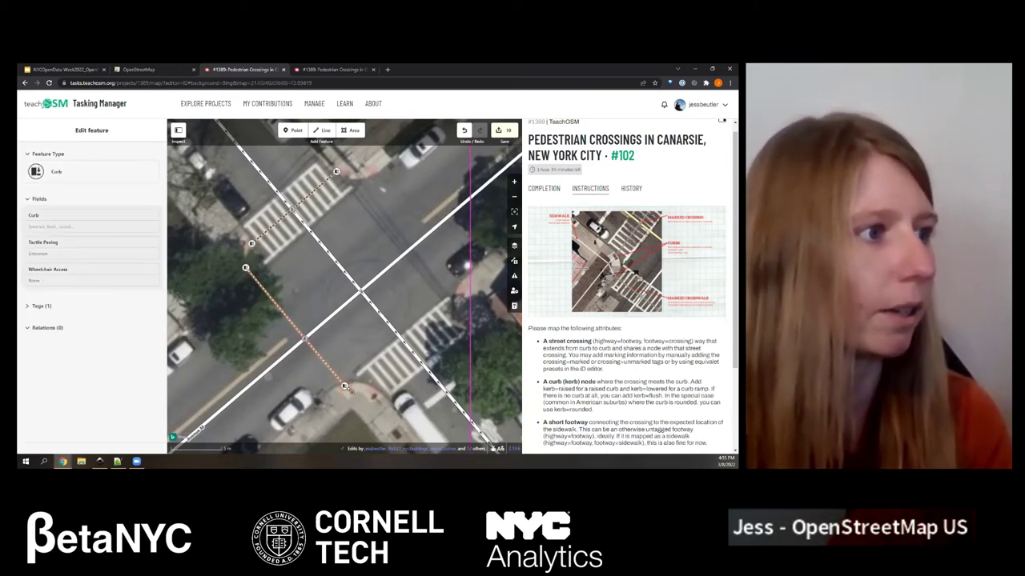
left_click(226, 305)
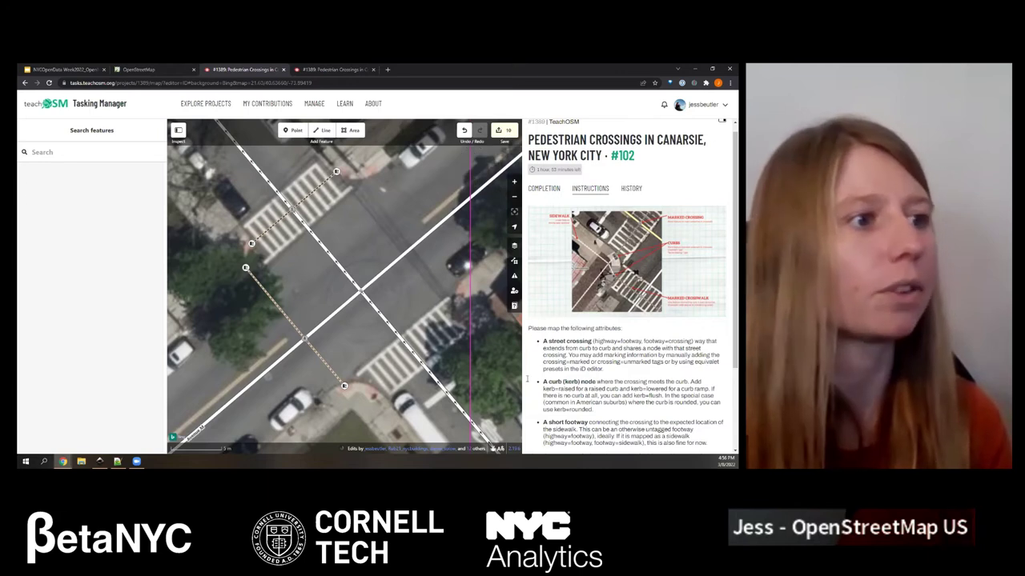
- Upload the crossing edits to OpenStreetMap with the prefilled changeset comment and hashtags
left_click(504, 129)
triple_click(46, 174)
left_click(46, 174)
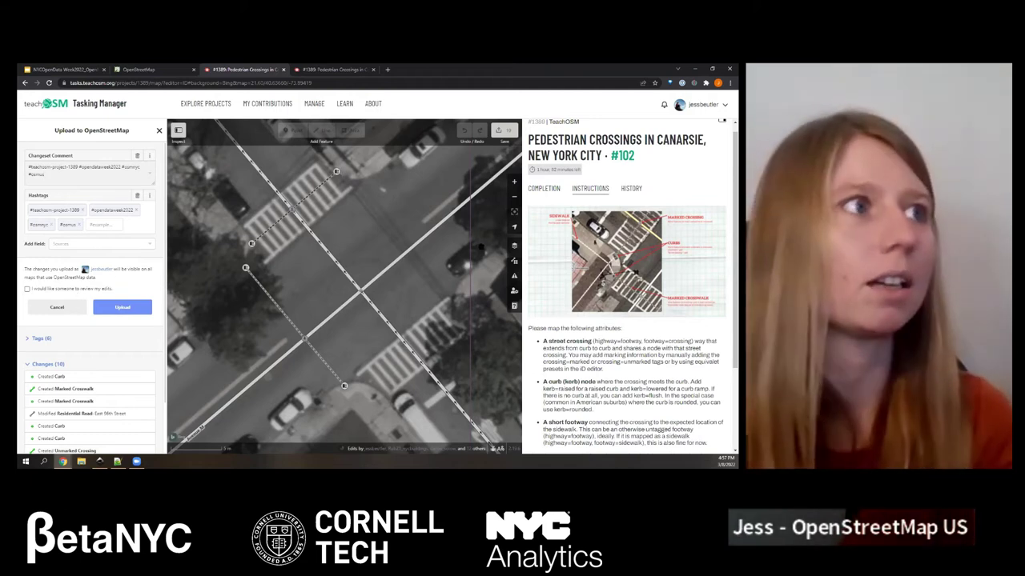
left_click(120, 309)
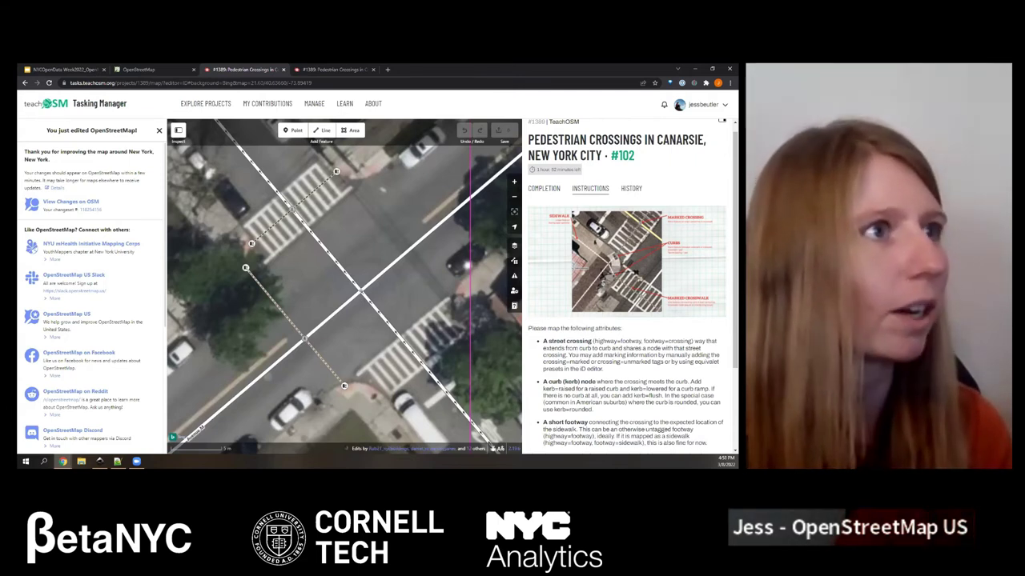
- Mark task #102 as not completely mapped and submit the task
scroll(424, 372, "down", 3)
left_click_drag(425, 372, 439, 316)
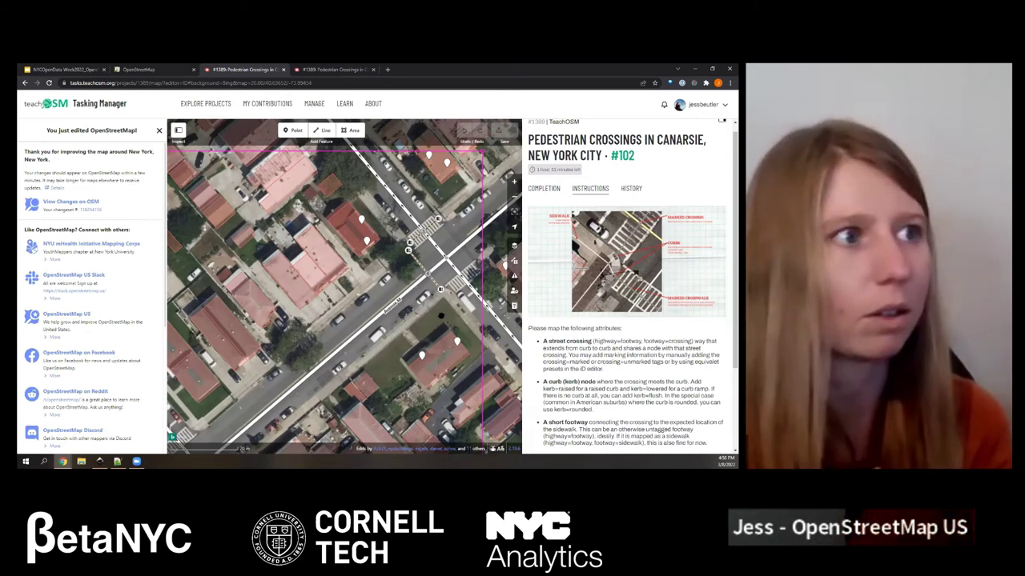
scroll(441, 315, "down", 1)
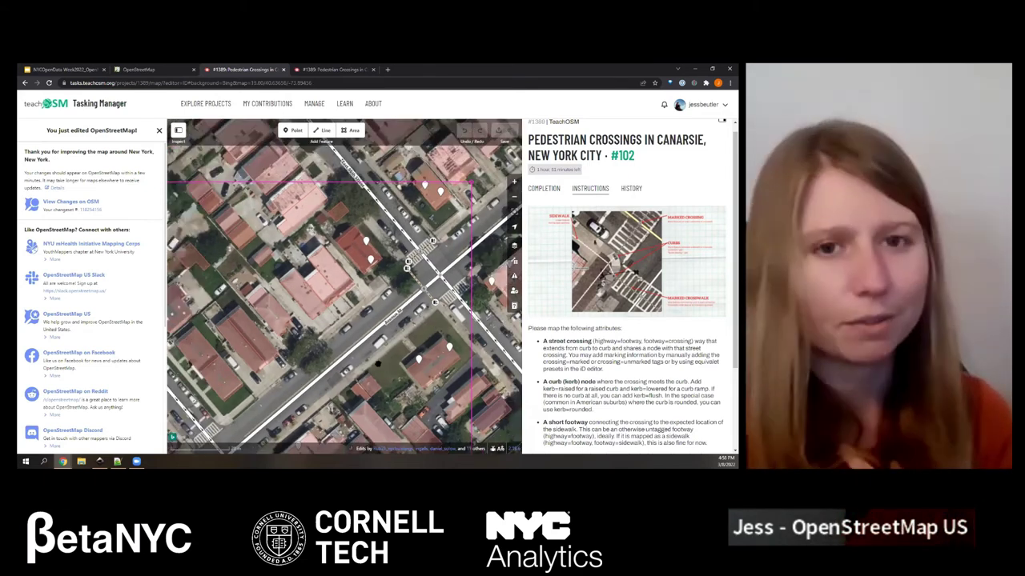
left_click_drag(386, 342, 414, 308)
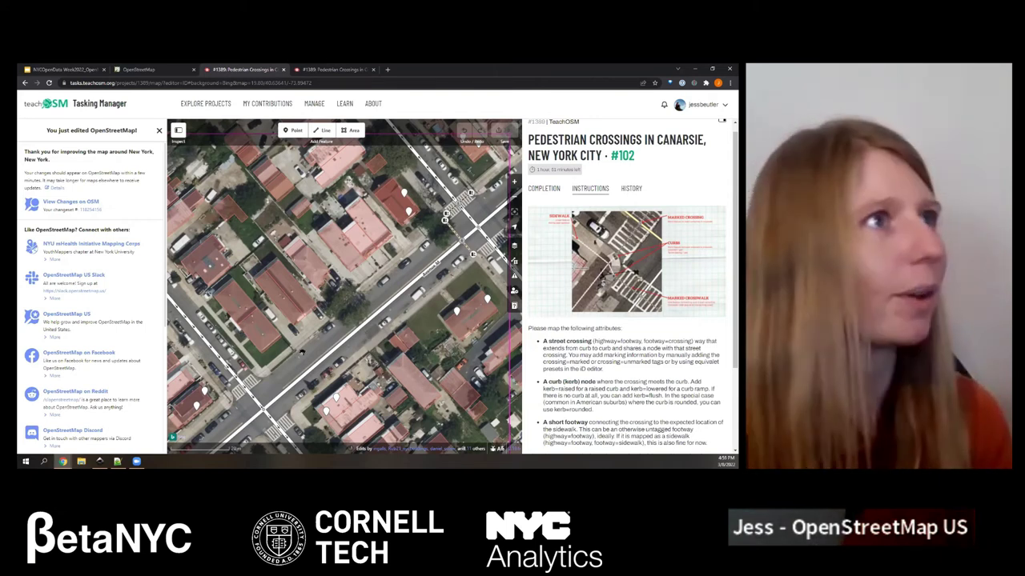
left_click(543, 191)
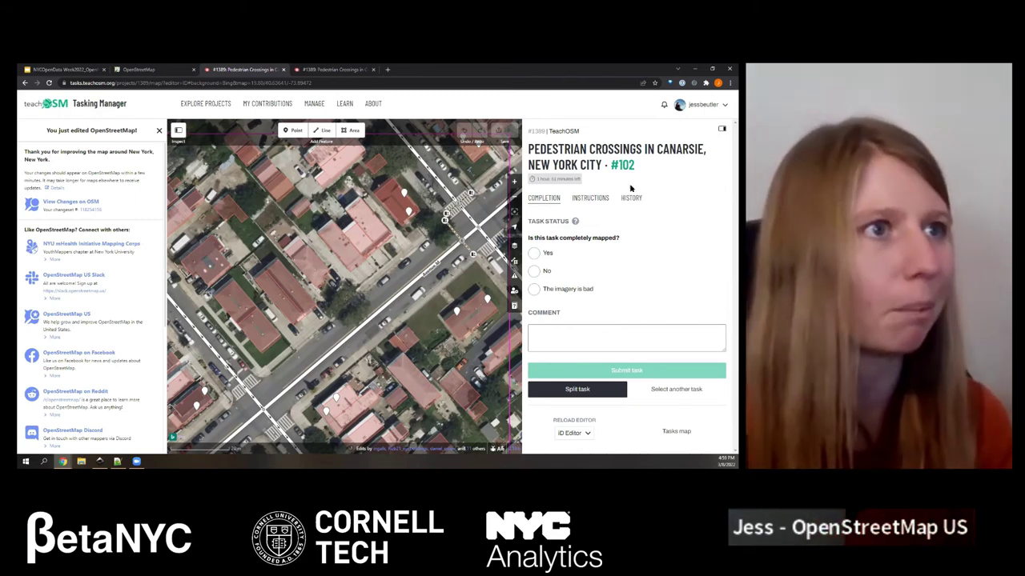
left_click(534, 271)
left_click_drag(552, 236, 607, 237)
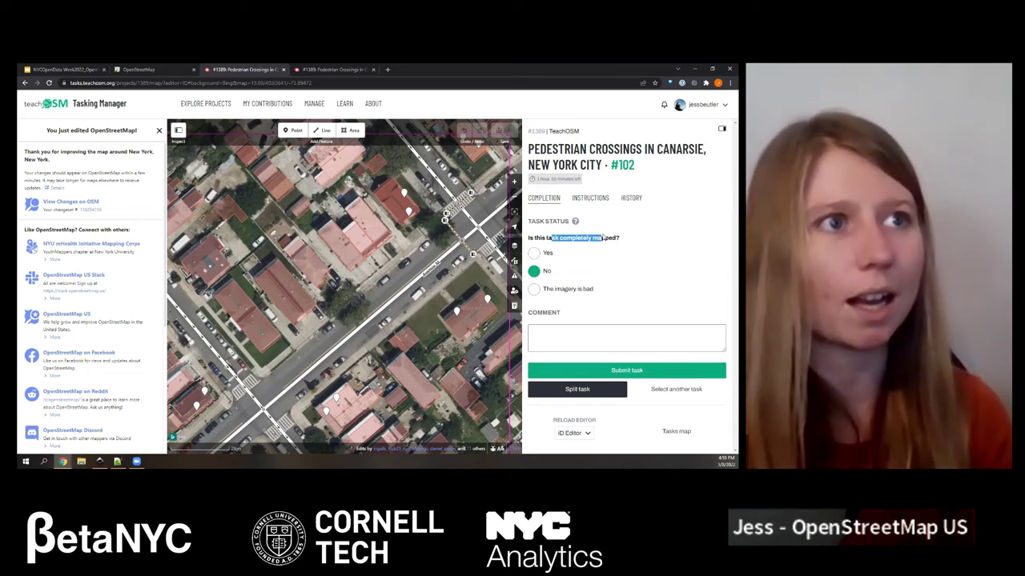
left_click(652, 235)
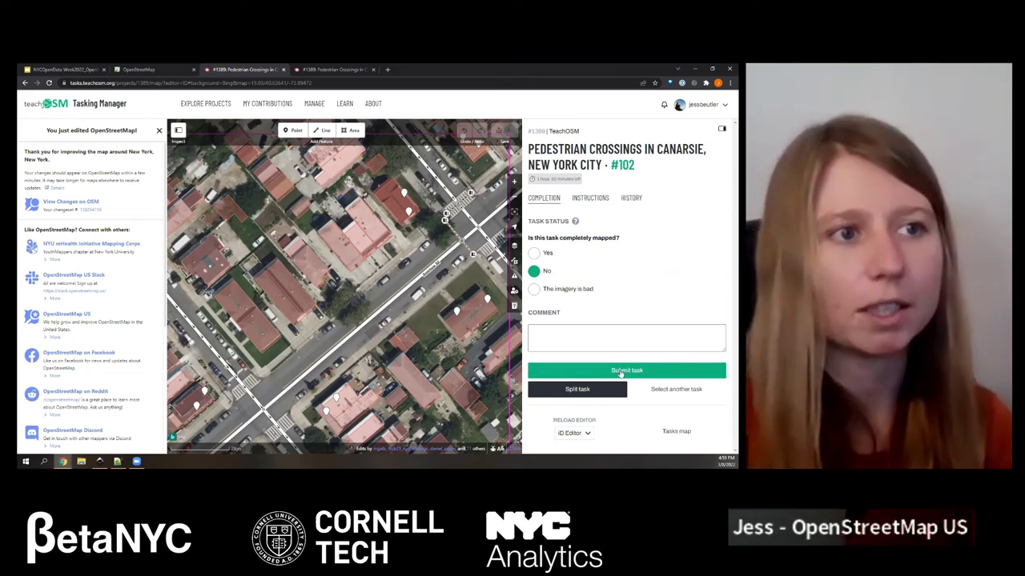
left_click(621, 371)
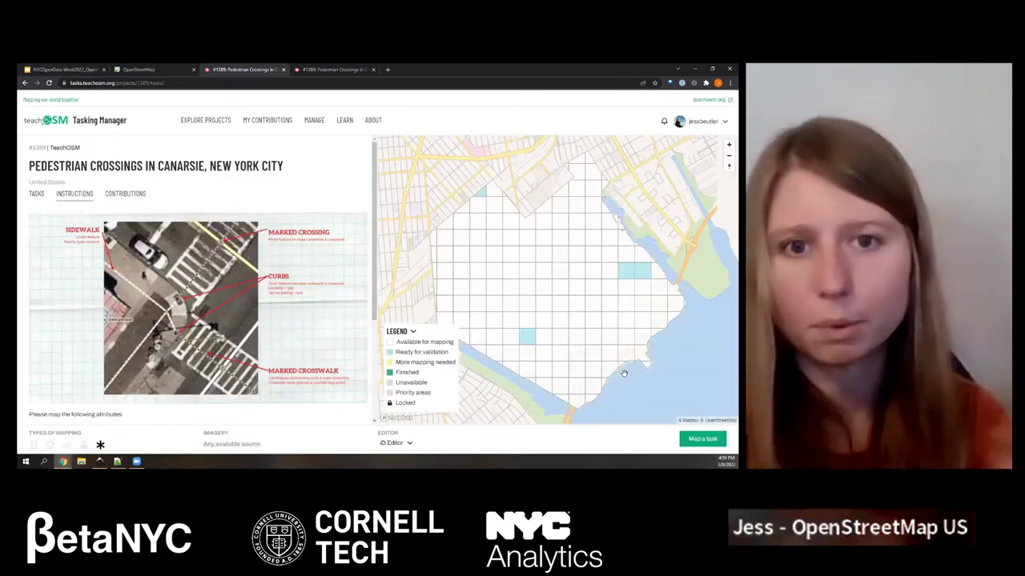
- Select the available square directly east of the locked one beneath the two ready-for-validation squares, and start mapping it in iD Editor
scroll(520, 259, "up", 2)
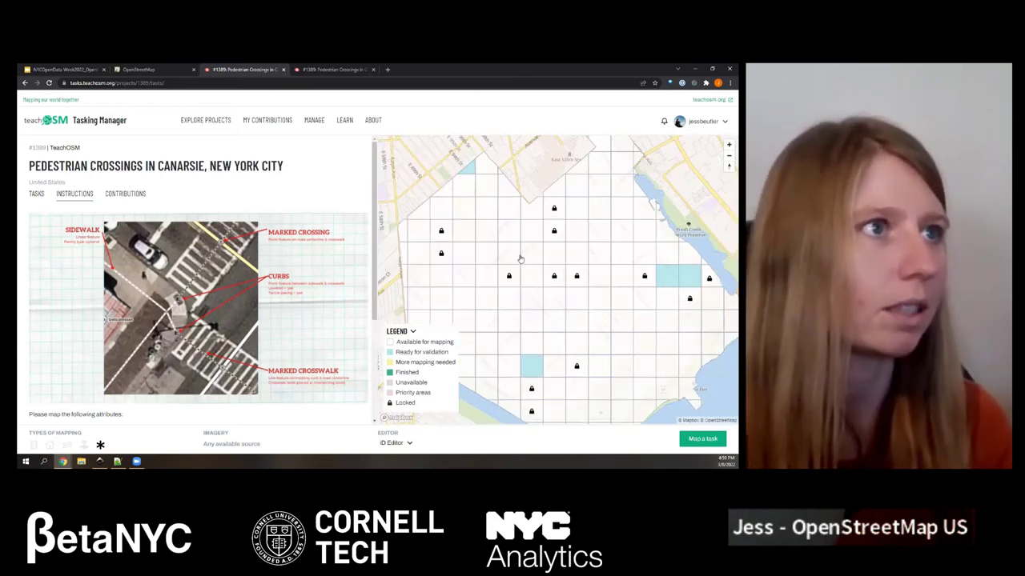
scroll(628, 280, "up", 5)
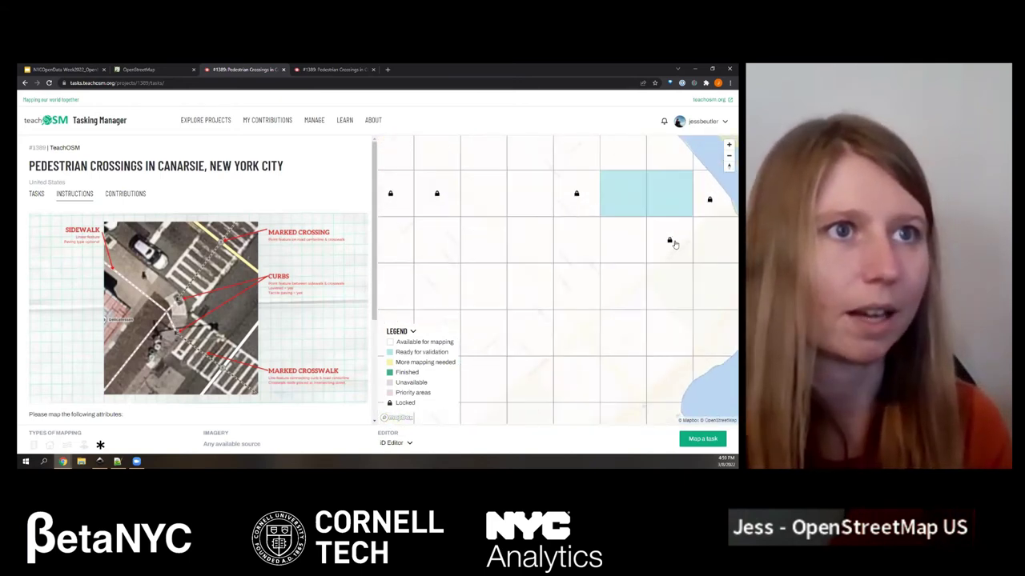
scroll(667, 280, "up", 2)
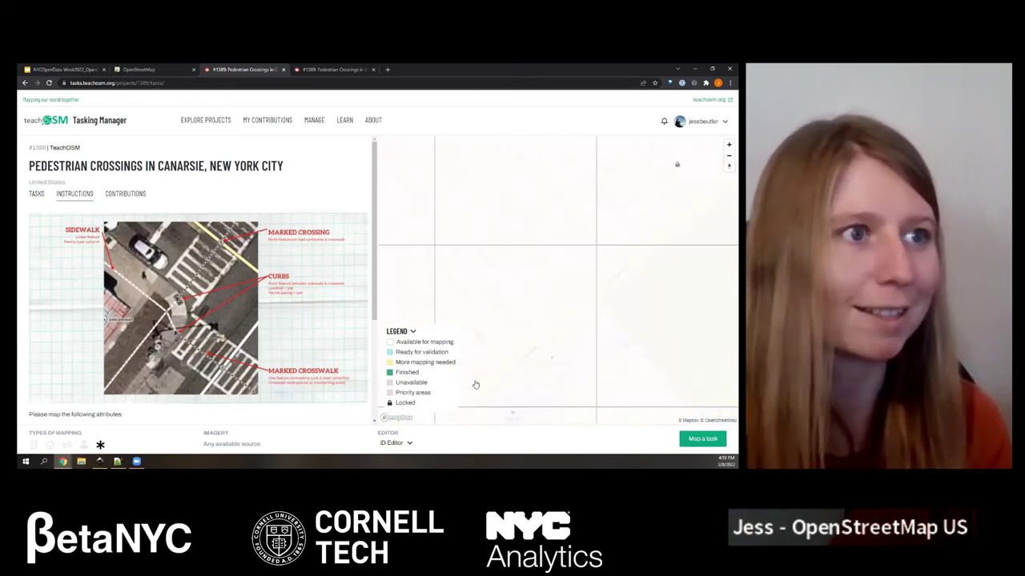
left_click_drag(663, 240, 518, 298)
scroll(608, 244, "up", 2)
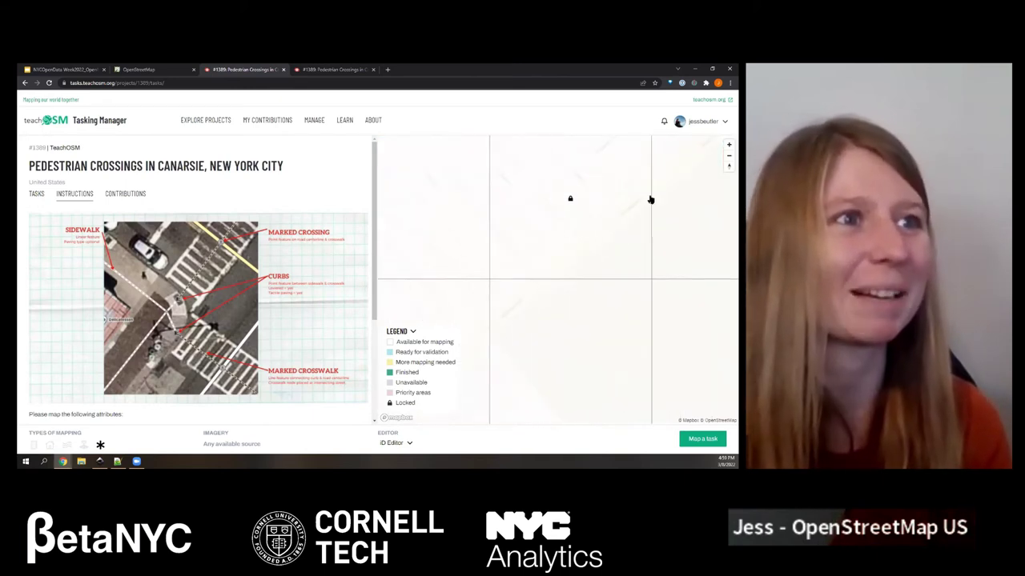
scroll(623, 240, "down", 4)
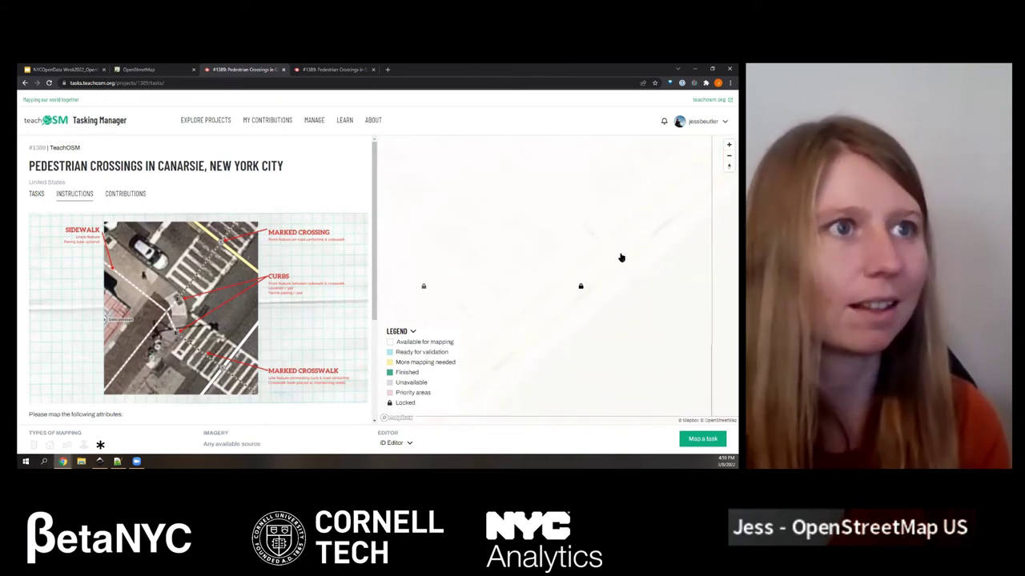
left_click(513, 323)
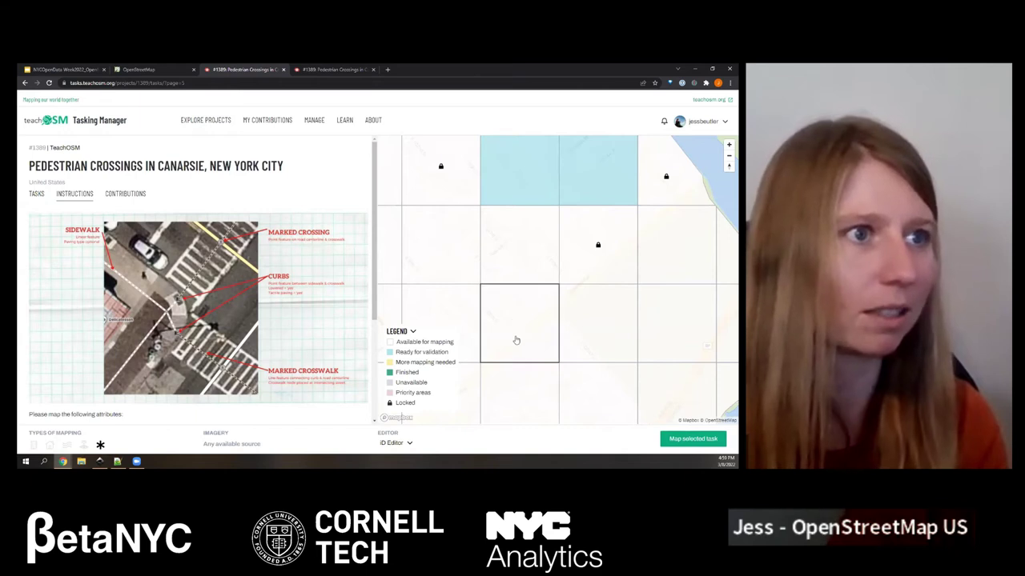
left_click(665, 264)
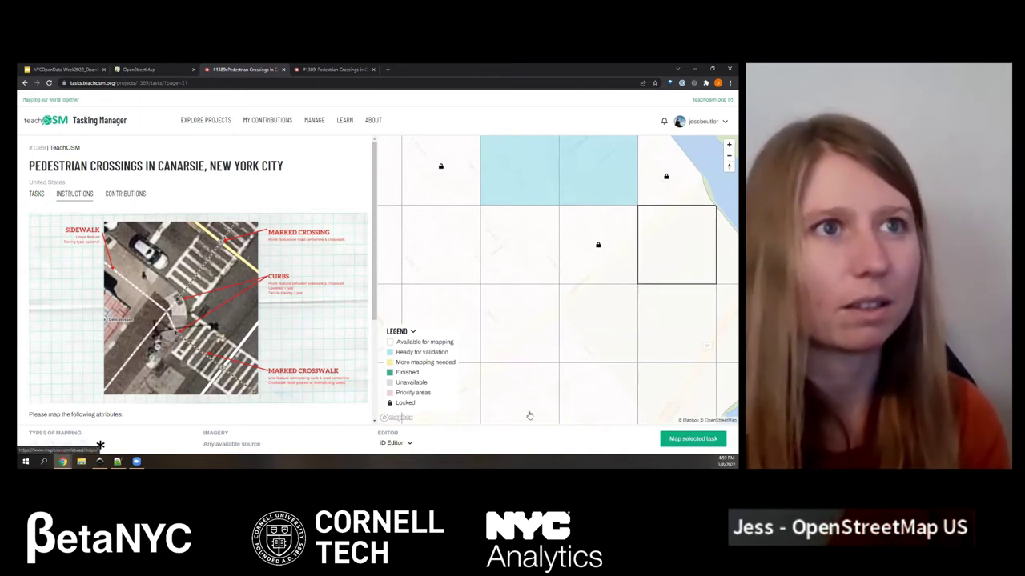
left_click(694, 439)
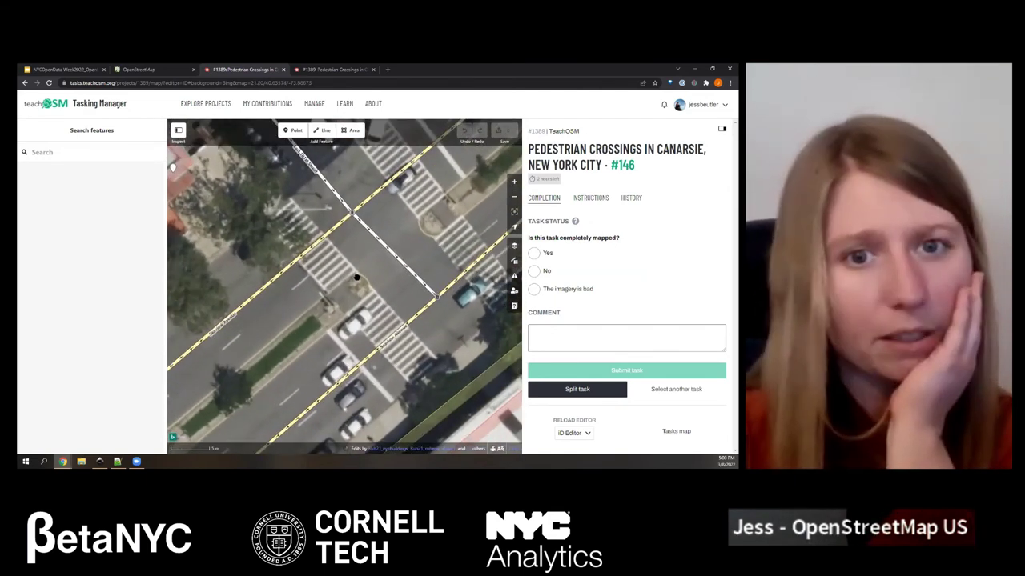
- Draw a line along the southwest zebra crossing over Seaview Avenue's southeastern roadway, from the outer curb to the median, joined to the road
scroll(348, 294, "down", 2)
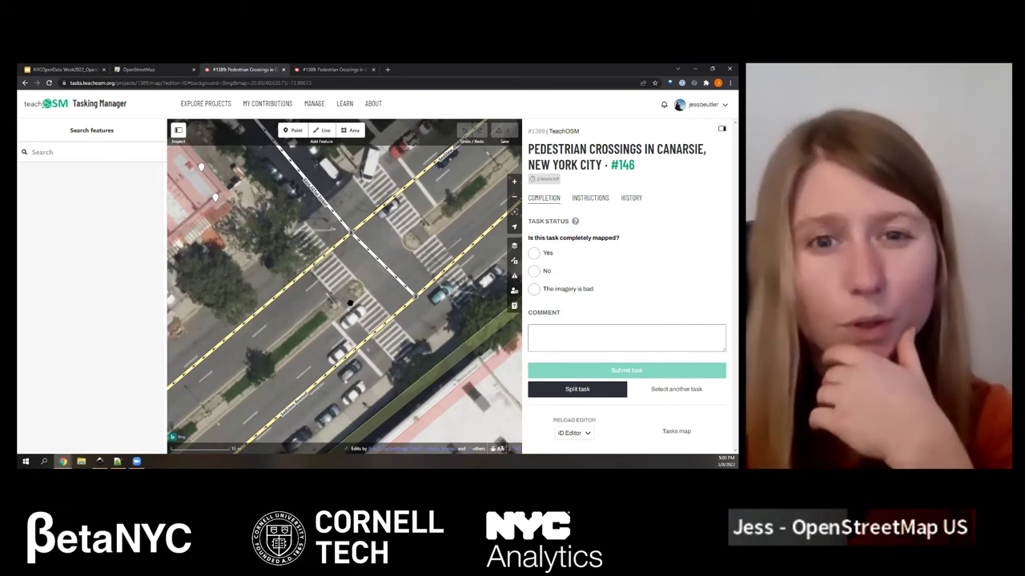
key("2")
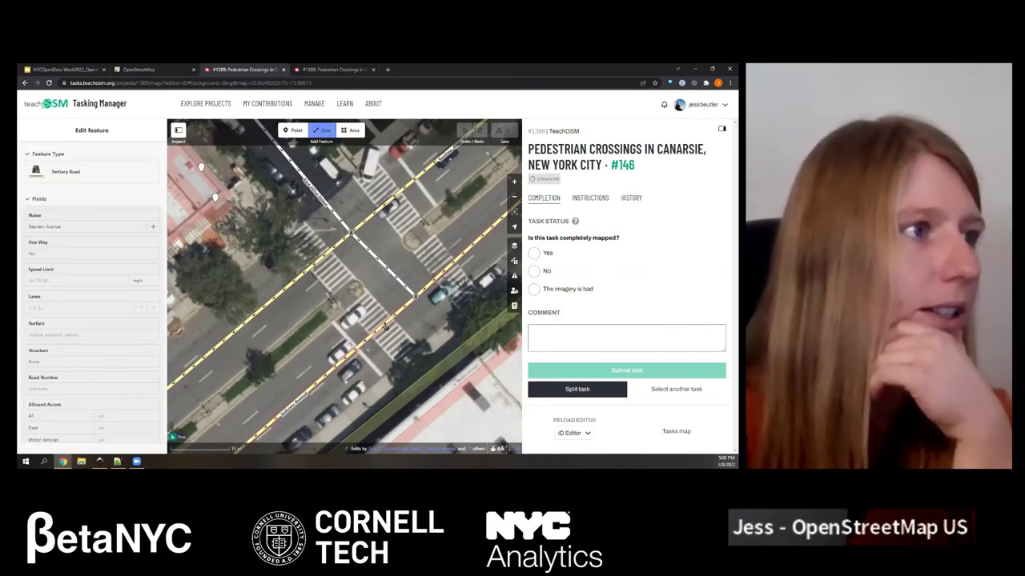
left_click(382, 327)
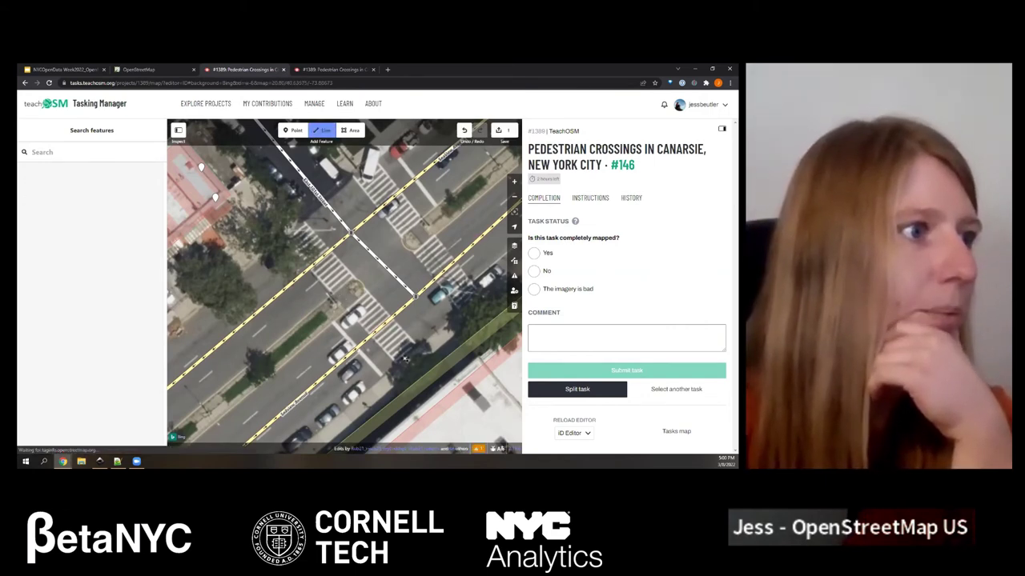
double_click(357, 305)
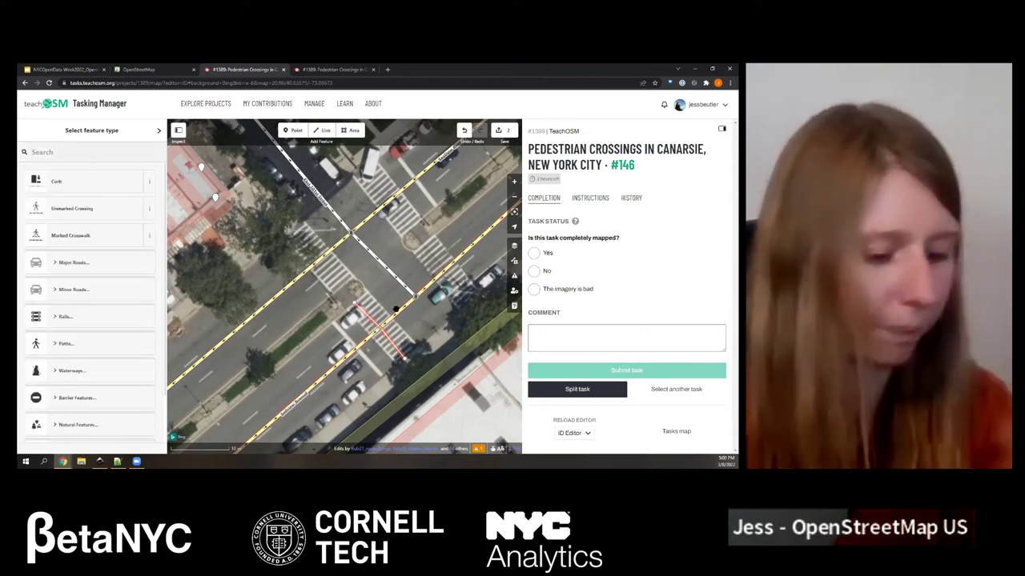
left_click(358, 307)
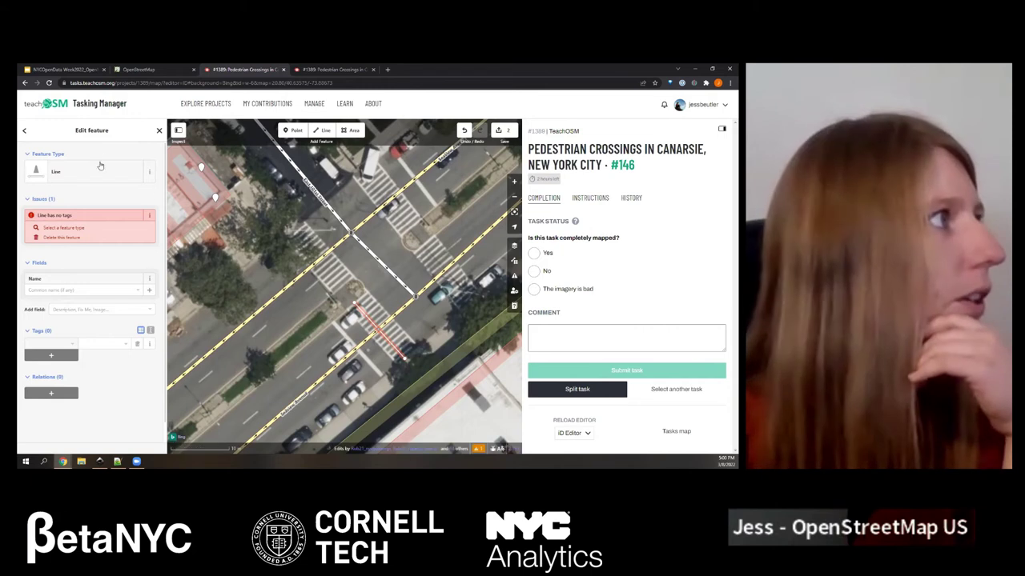
- Set the feature type of the line over the southeastern roadway to Marked Crosswalk
left_click(105, 175)
left_click(102, 235)
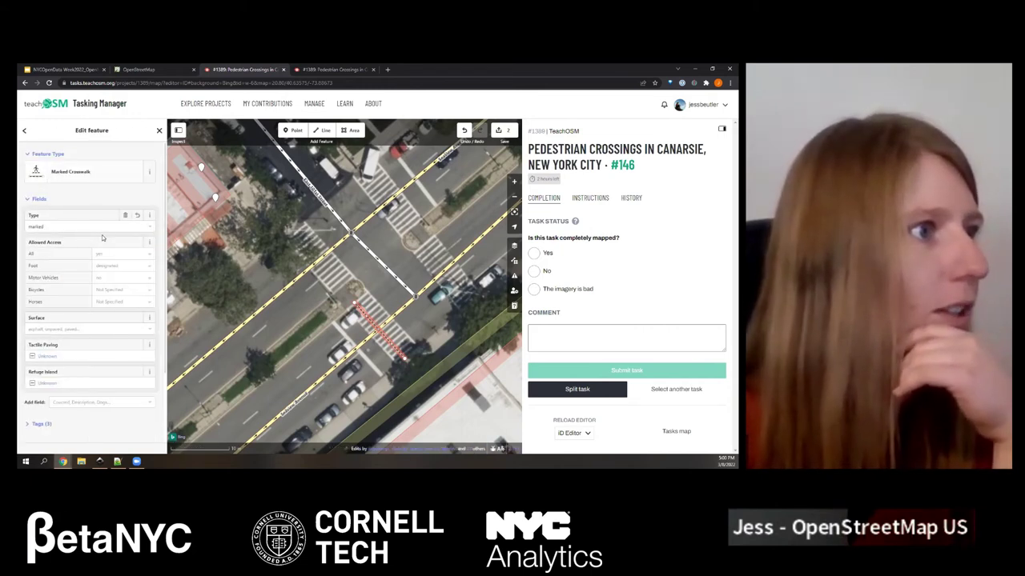
left_click(340, 284)
- Draw a short line across the median, from its northwestern edge to the end node of the marked crosswalk
scroll(340, 282, "up", 2)
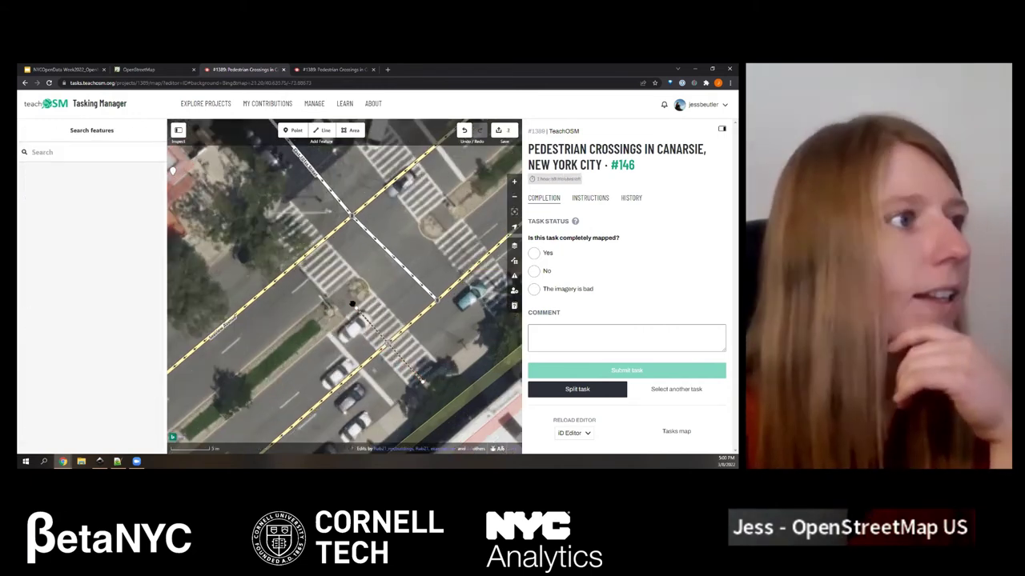
key("2")
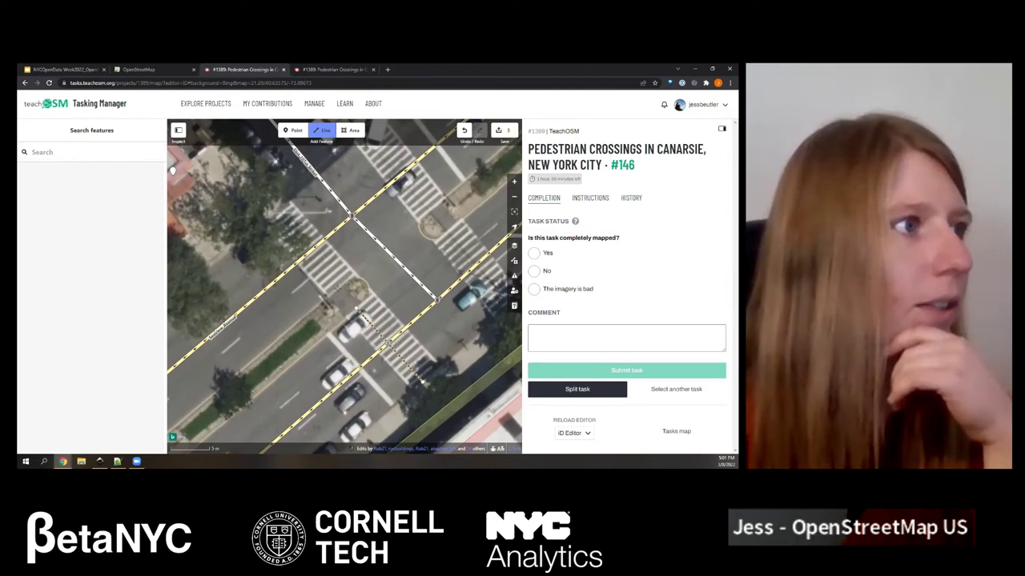
left_click(341, 291)
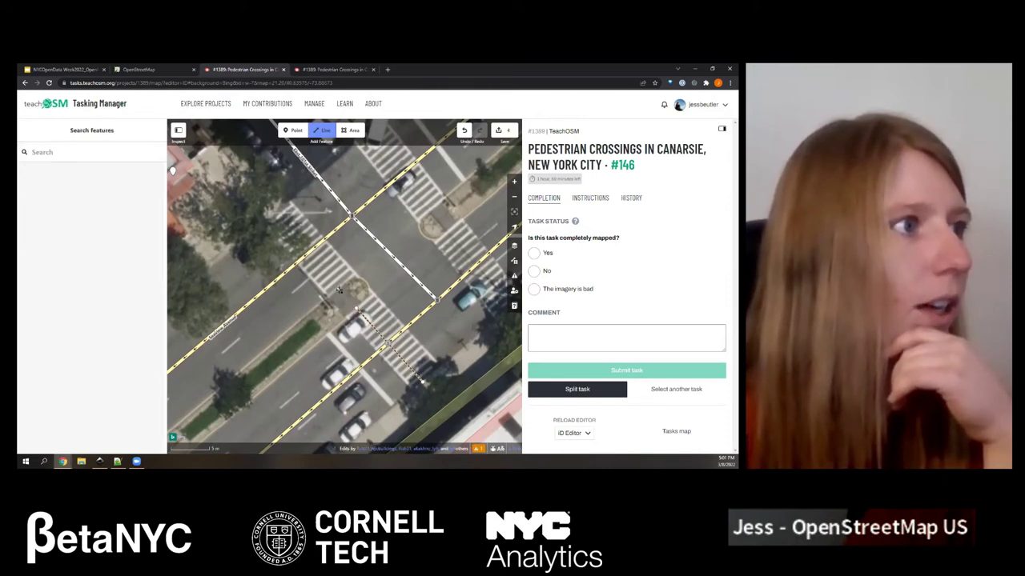
left_click(357, 310)
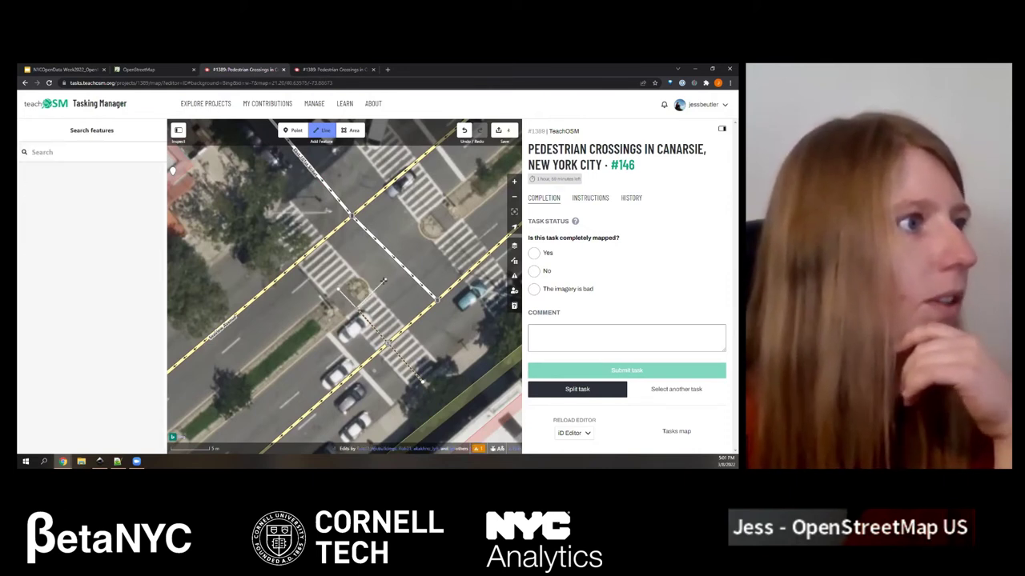
left_click(358, 309)
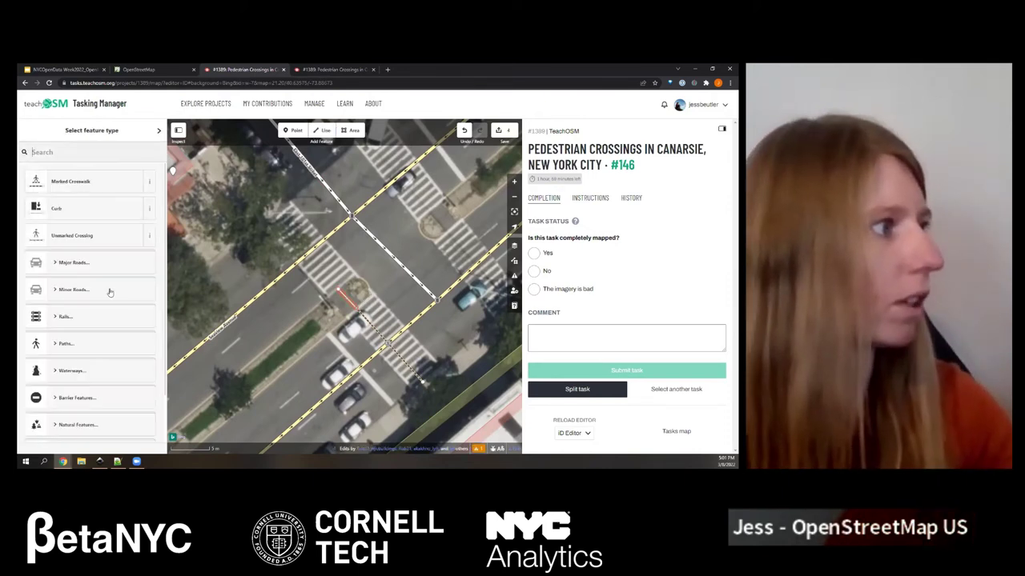
- Set the feature type of the short line across the median to Foot Path
type("foo")
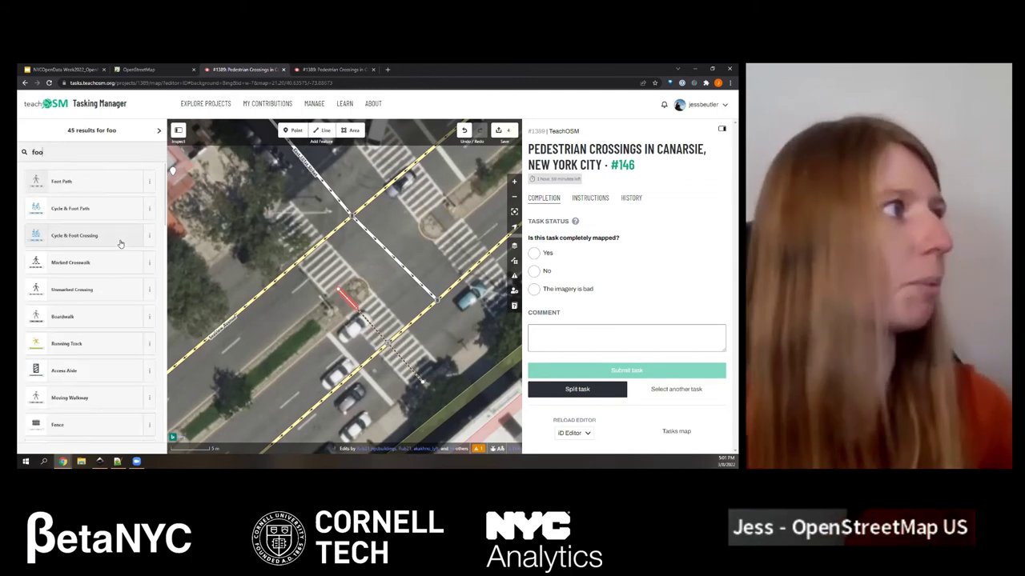
left_click(121, 184)
left_click(416, 320)
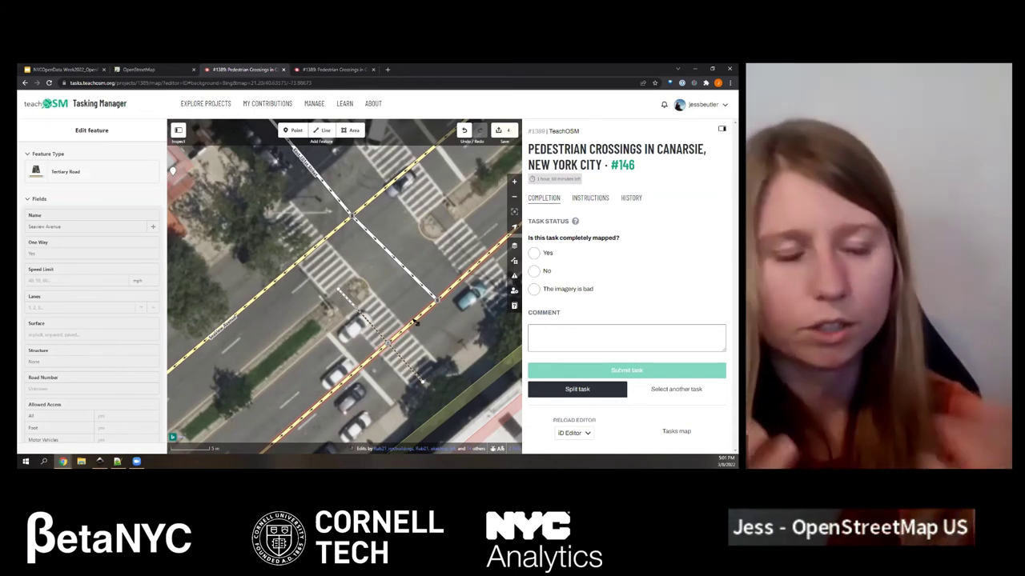
key("Escape")
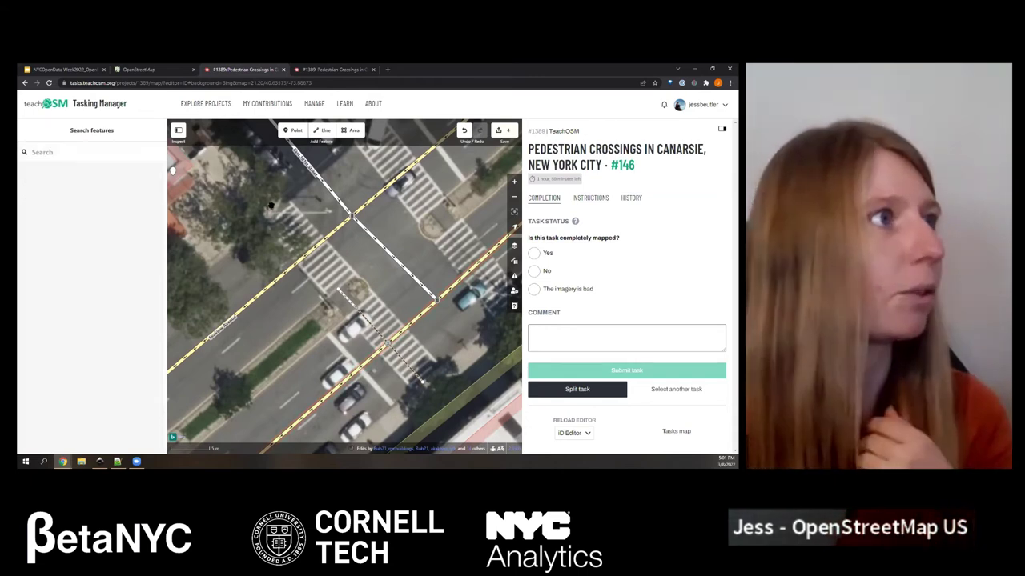
- Draw a line over Seaview Avenue's northwestern roadway from the outer curb to the median path's end, joined to the road, and straighten it
left_click(321, 131)
left_click(272, 211)
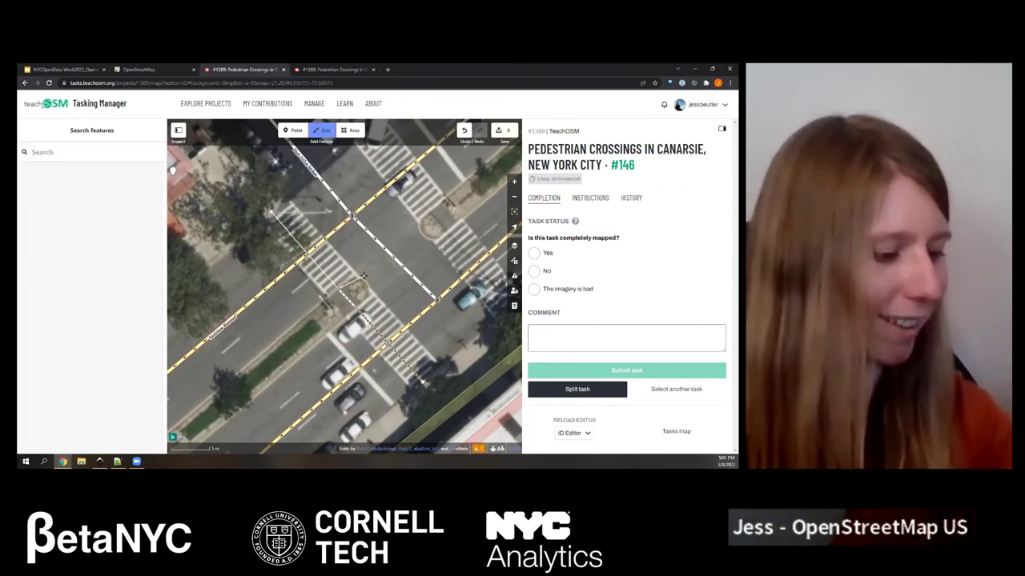
key("Return")
right_click(324, 265)
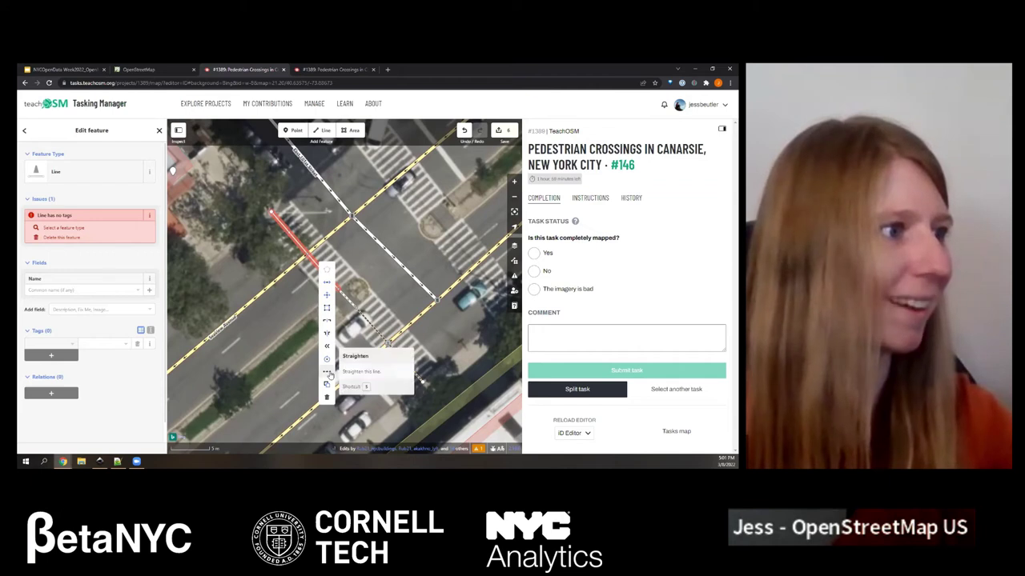
left_click(328, 370)
- Set both the line over the northwestern roadway and its node on the road to Marked Crosswalk
left_click(56, 171)
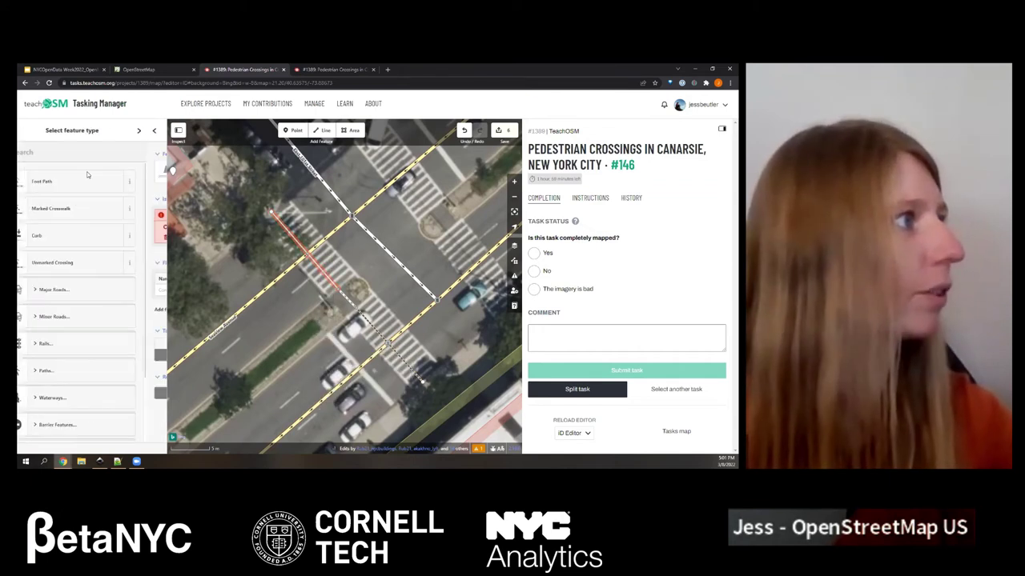
left_click(100, 206)
left_click(82, 177)
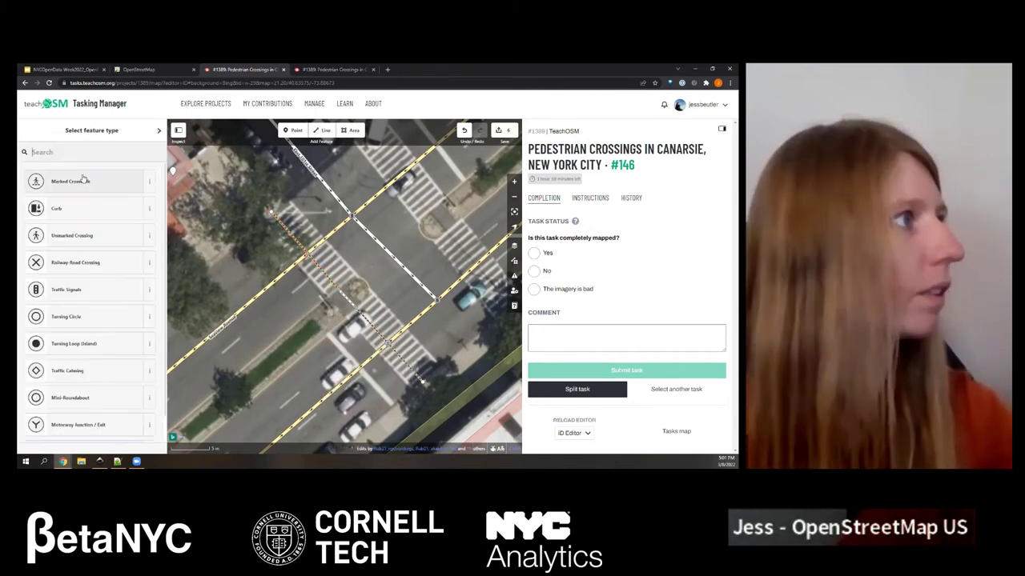
left_click(83, 180)
- Select the four nodes at the outer curbs and both median edges together and set their feature type to Curb
left_click(282, 214)
left_click(277, 213)
left_click(282, 215)
left_click(280, 215)
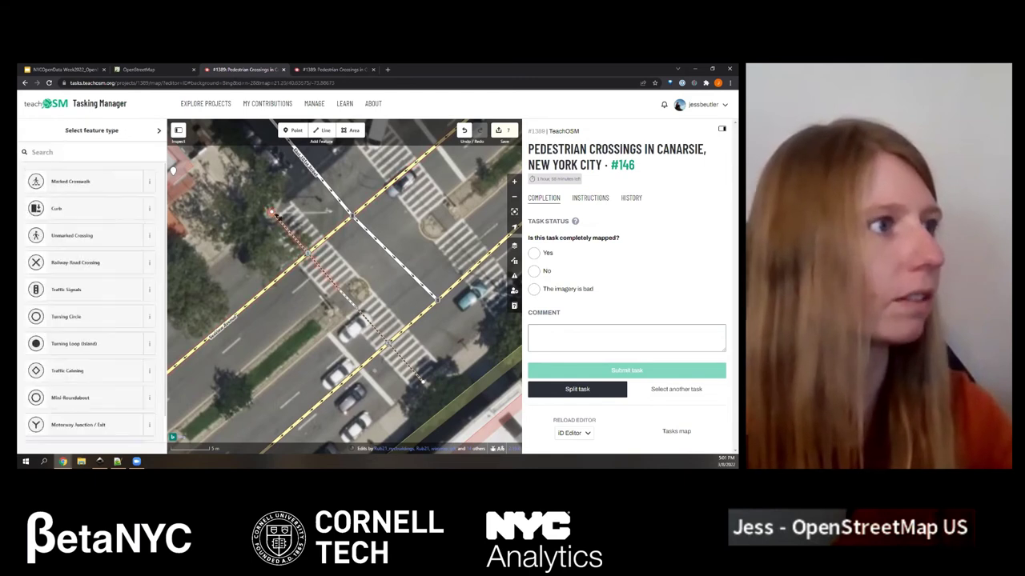
left_click(339, 290)
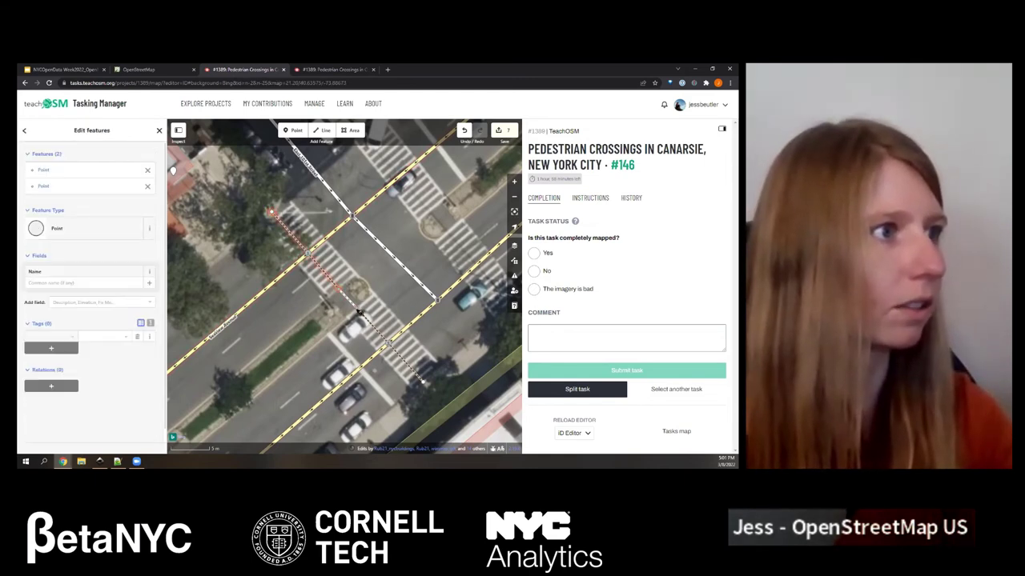
left_click(358, 311, "shift")
left_click(421, 384, "shift")
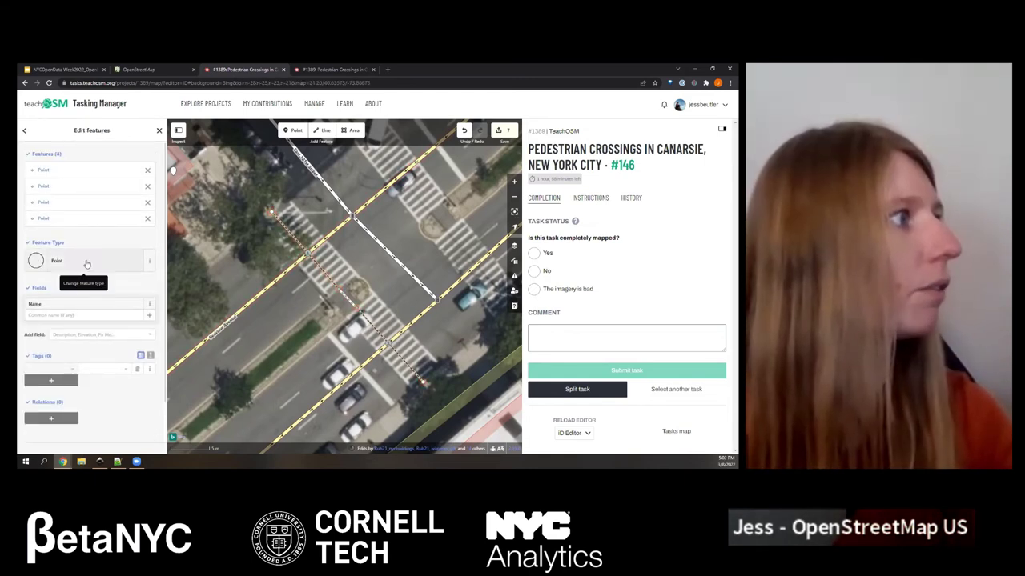
left_click(36, 245)
left_click(50, 209)
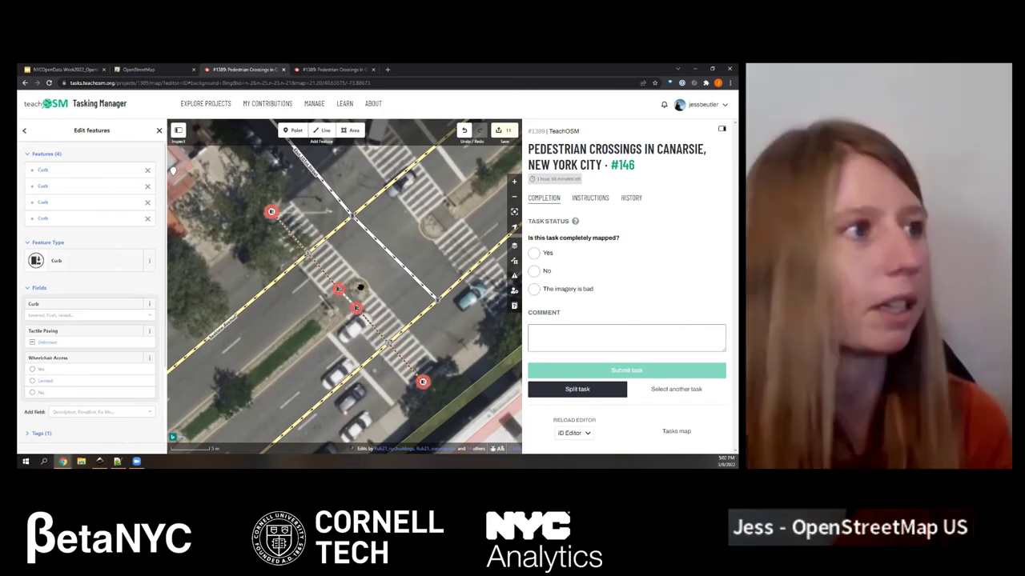
left_click(359, 286)
left_click(350, 301)
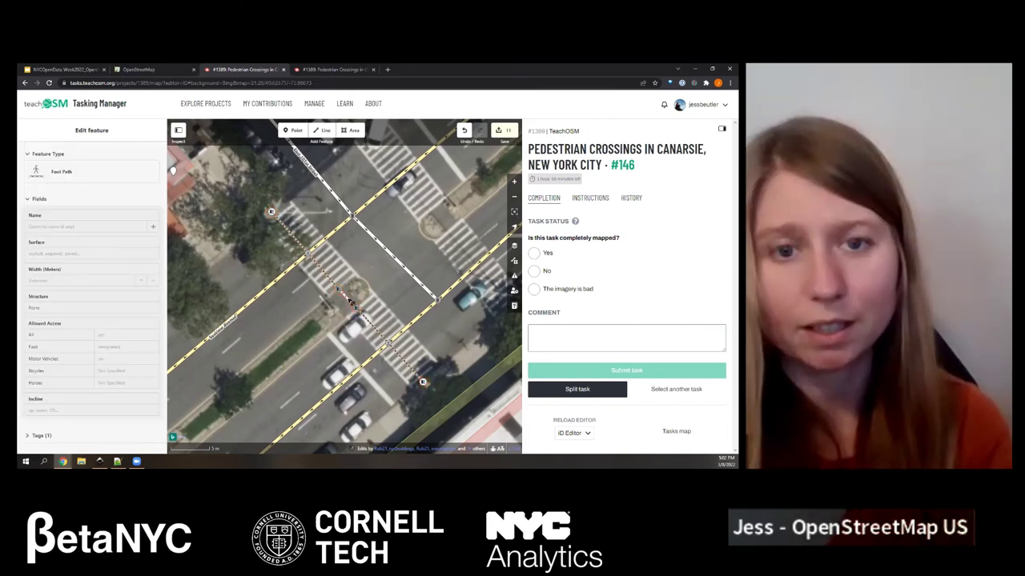
left_click(322, 318)
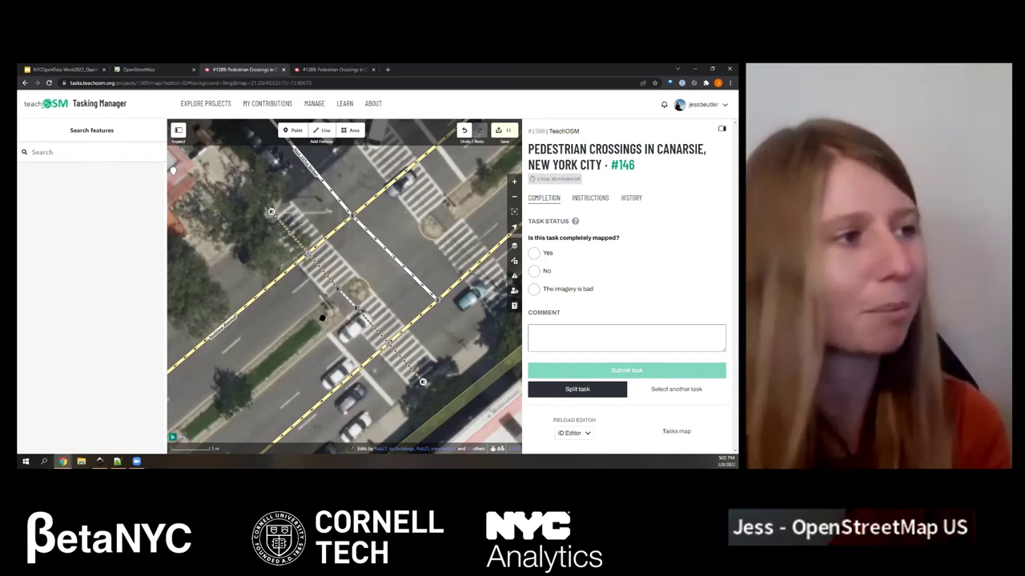
scroll(322, 318, "down", 1)
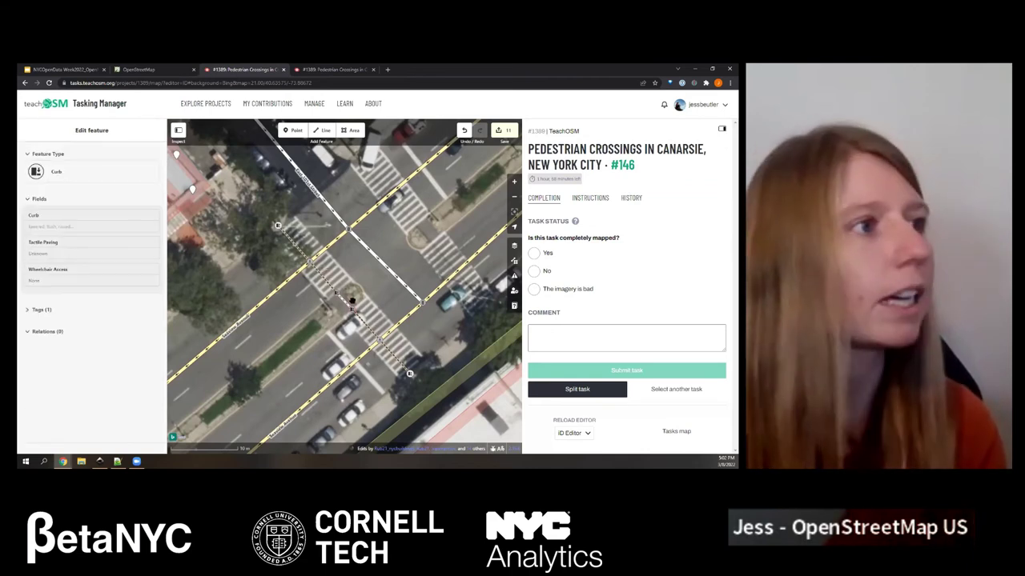
scroll(373, 291, "down", 3)
scroll(372, 292, "down", 2)
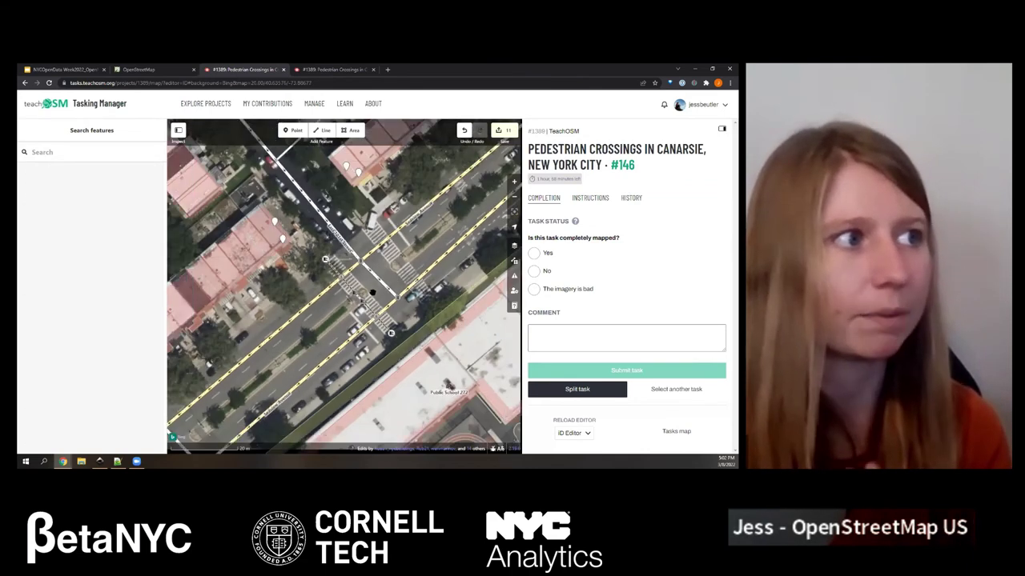
scroll(372, 292, "up", 5)
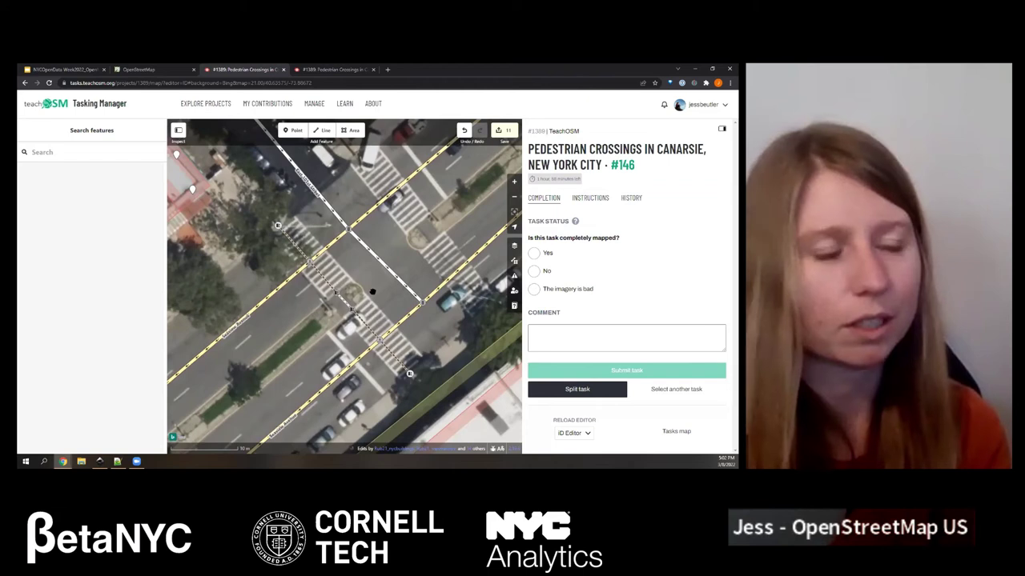
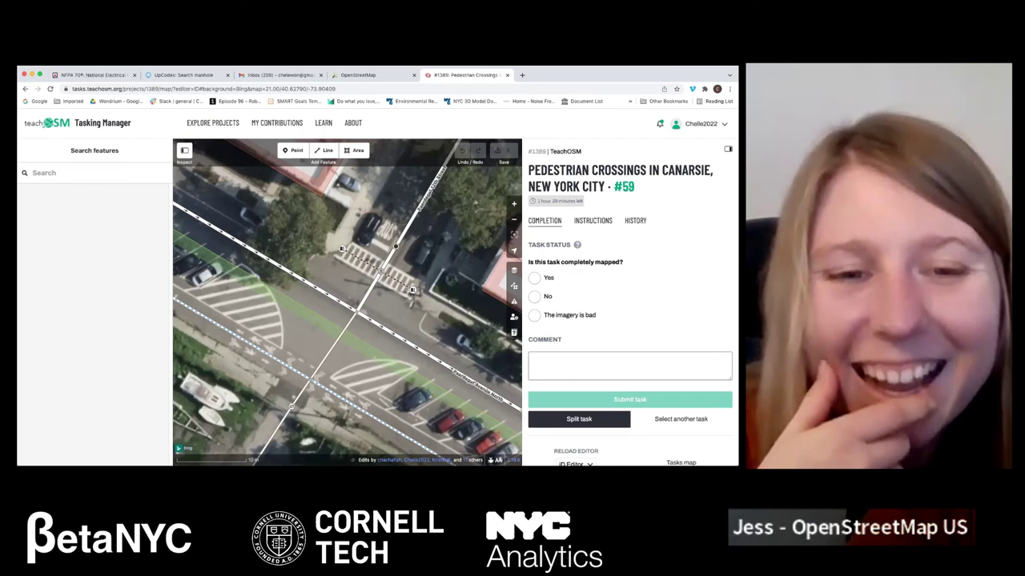
left_click(334, 321)
key("Escape")
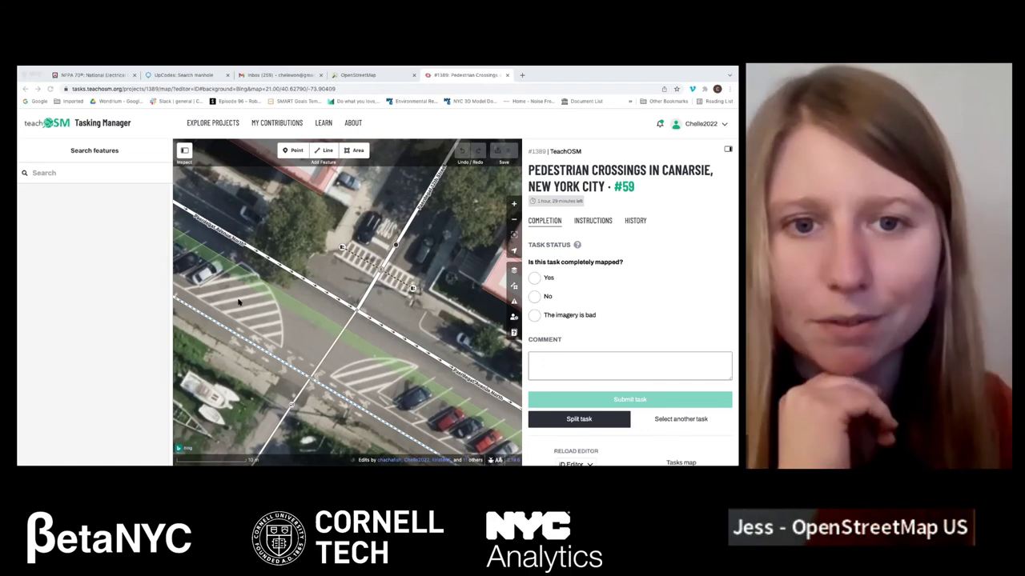
left_click(242, 295)
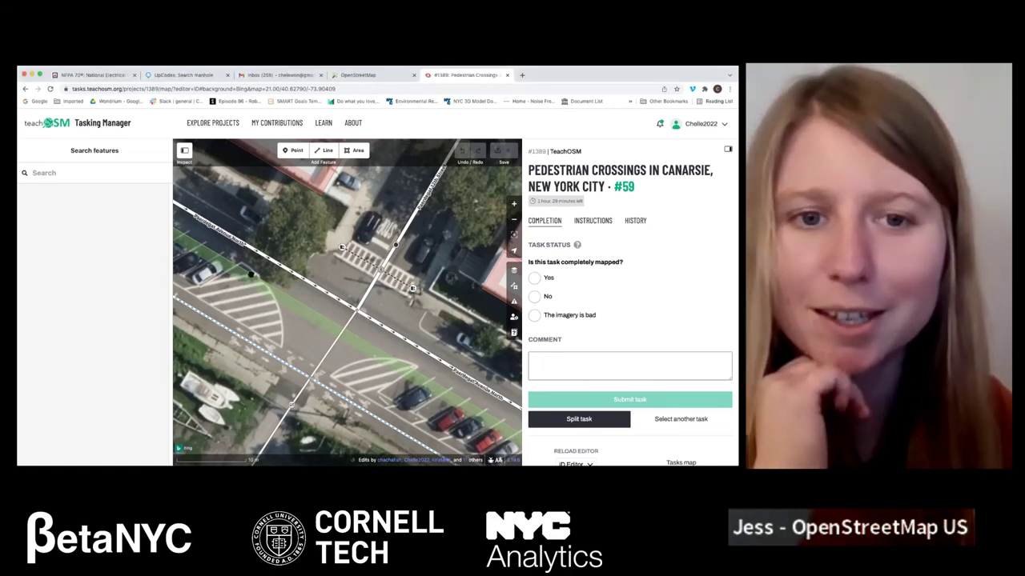
scroll(348, 303, "down", 2)
left_click(514, 220)
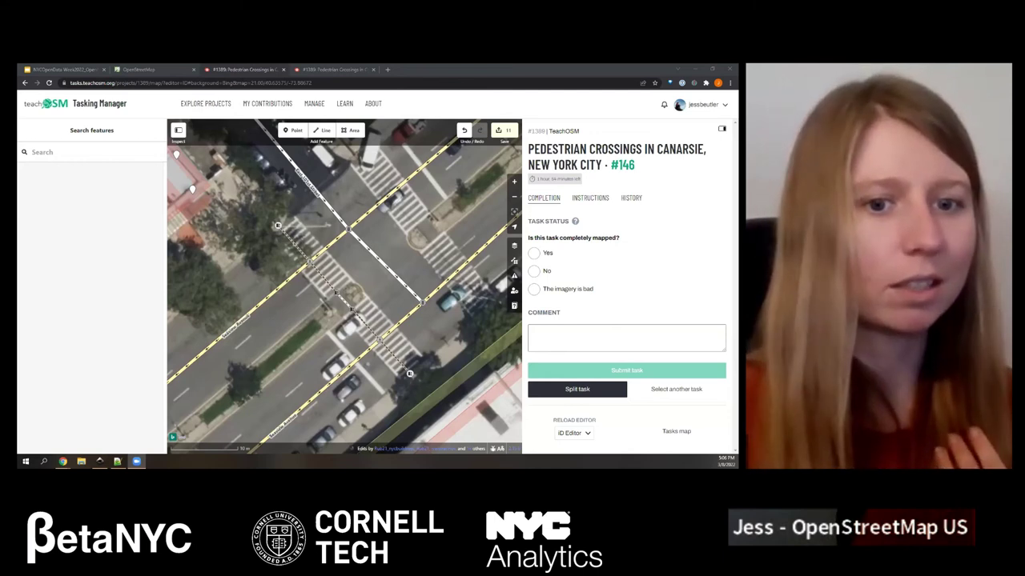
left_click(545, 330)
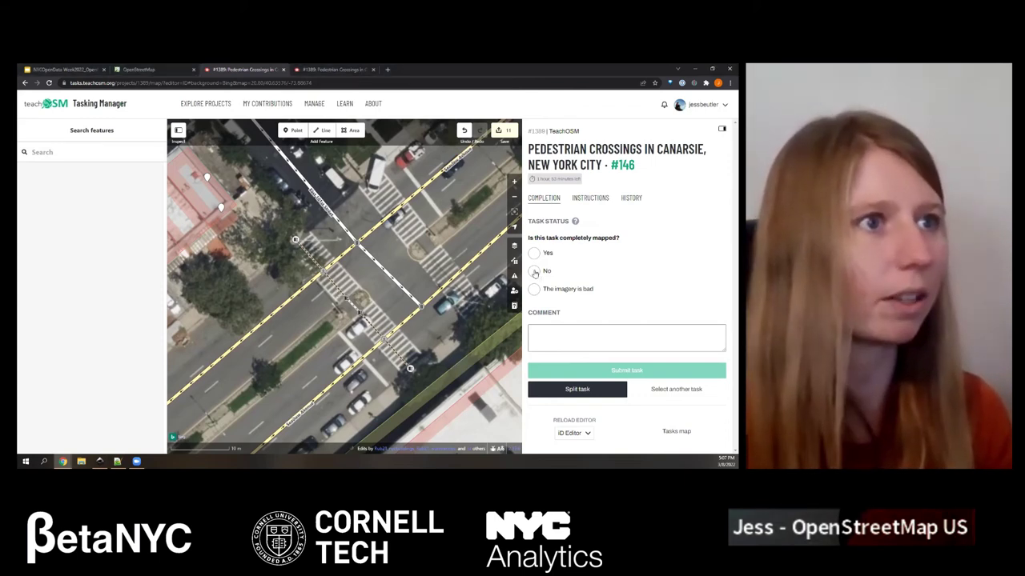
- Mark task #146 as not completely mapped and upload the edits to OpenStreetMap with the preset hashtag comment
left_click(534, 272)
left_click(592, 342)
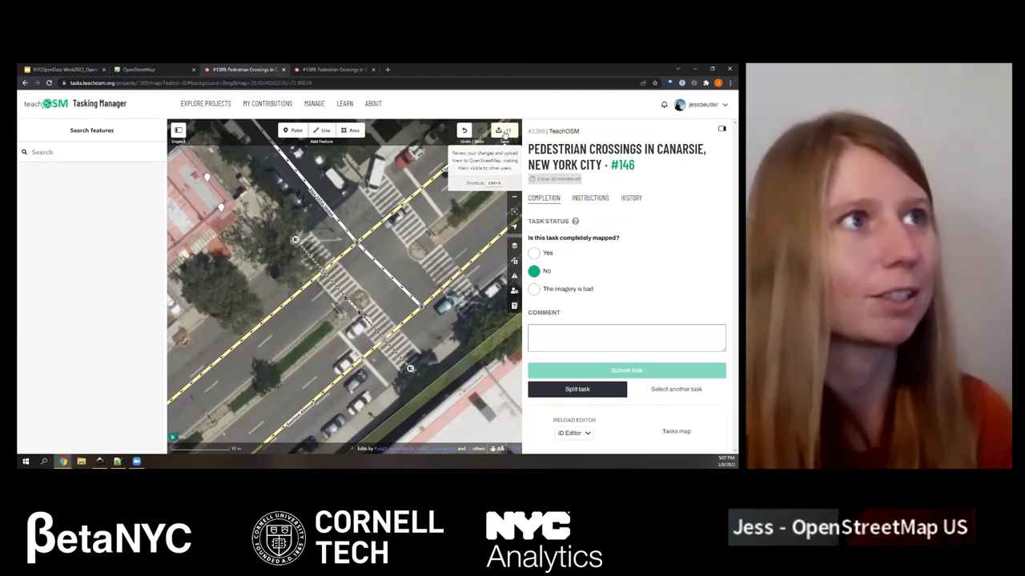
left_click(502, 131)
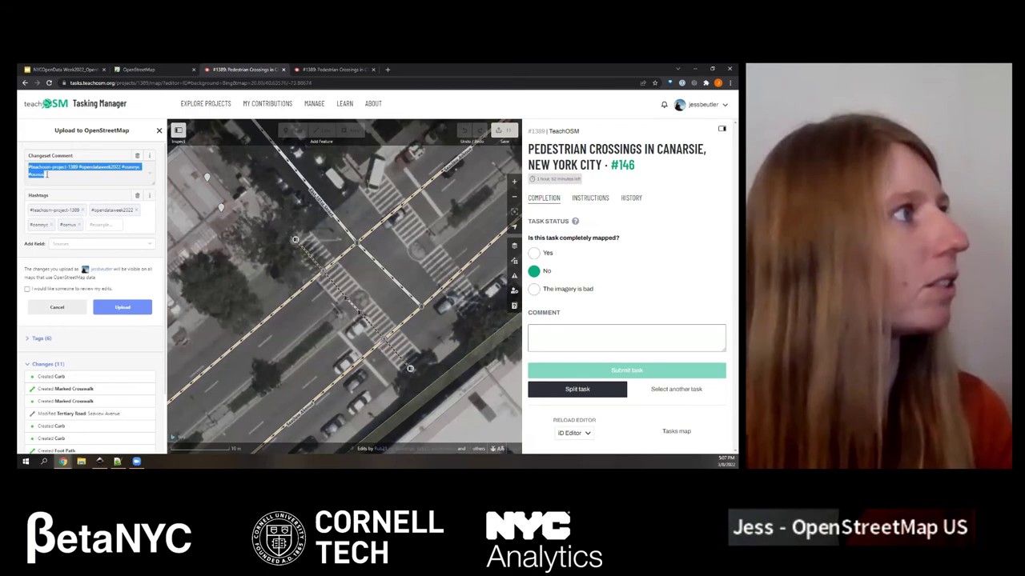
left_click(116, 310)
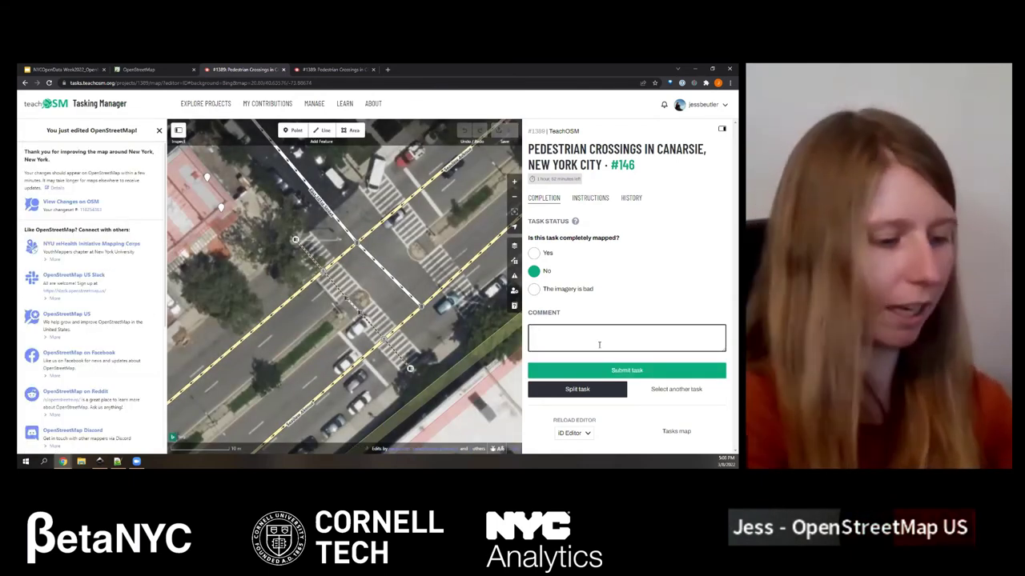
- Add the task comment "Unsure if correct way to map the median" and submit task #146
left_click(599, 345)
type("Unsure if correct way to")
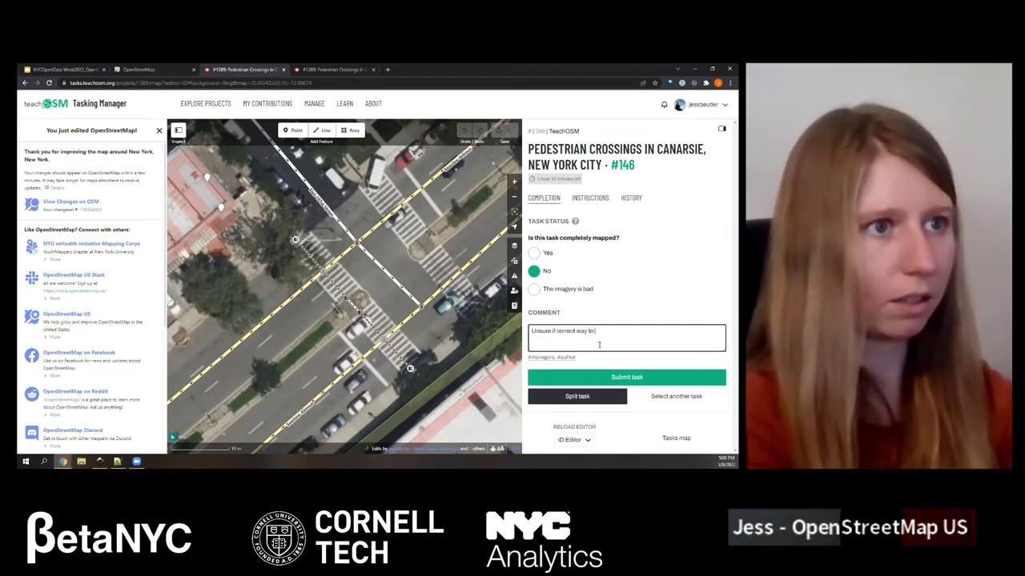
type(" map the median")
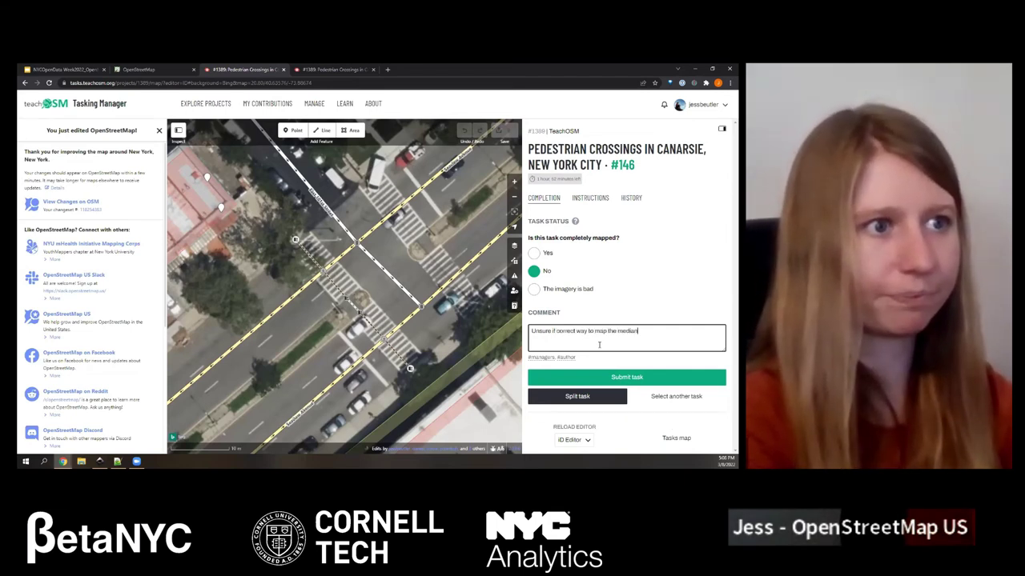
left_click(626, 377)
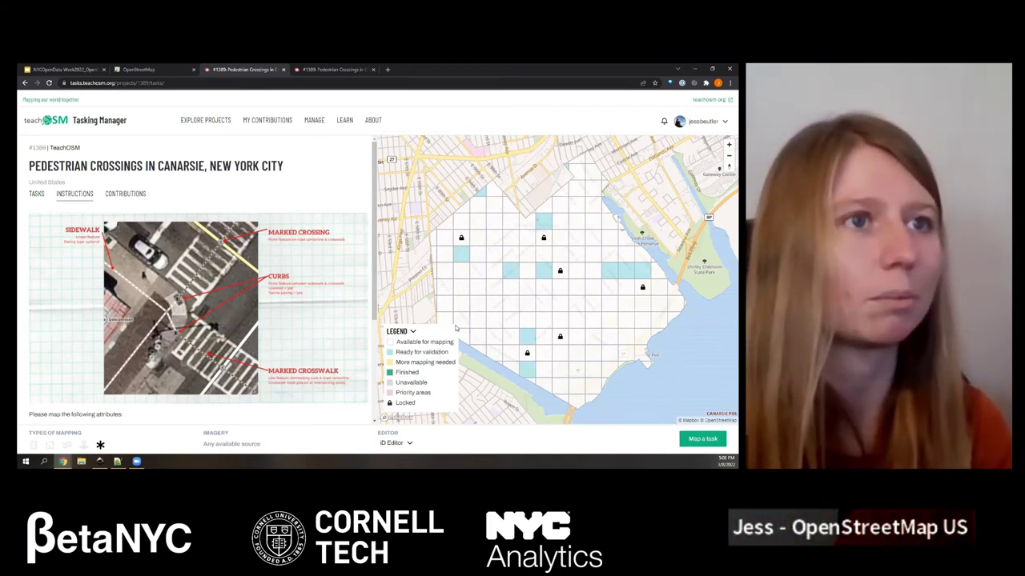
- Select the available square three squares east of the southernmost ready-for-validation square and start mapping it in iD Editor
scroll(575, 380, "up", 2)
scroll(581, 364, "down", 1)
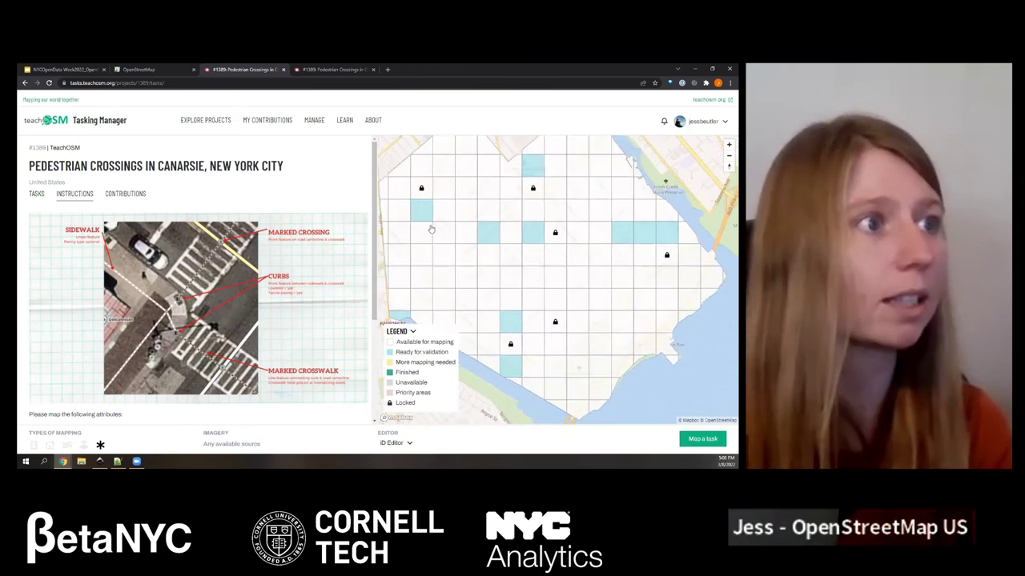
left_click(581, 375)
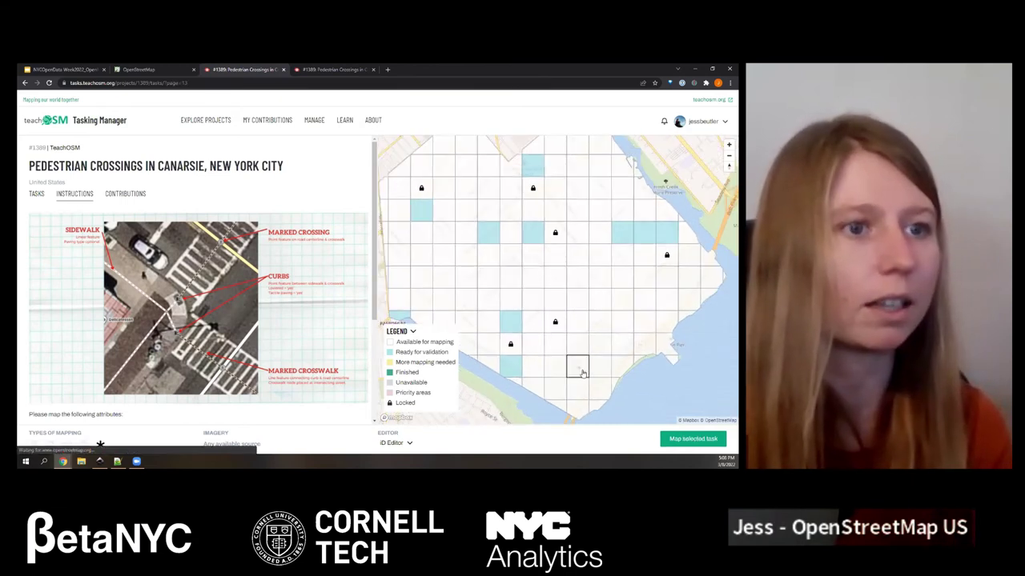
left_click(686, 446)
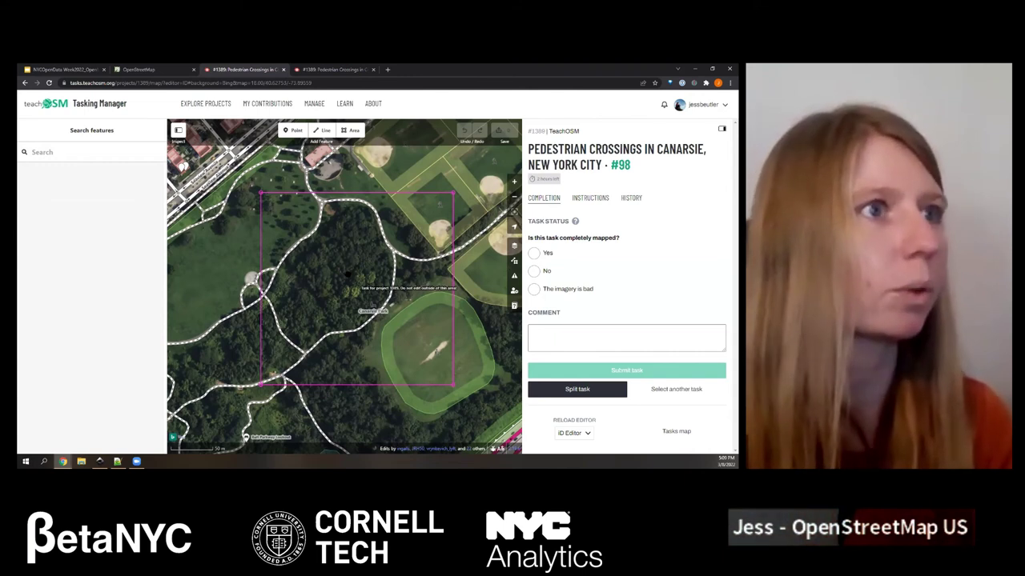
- Check square #98 in Canarsie Park for crossings, mark it as completely mapped and enter the comment "No crossings"
scroll(301, 241, "up", 5)
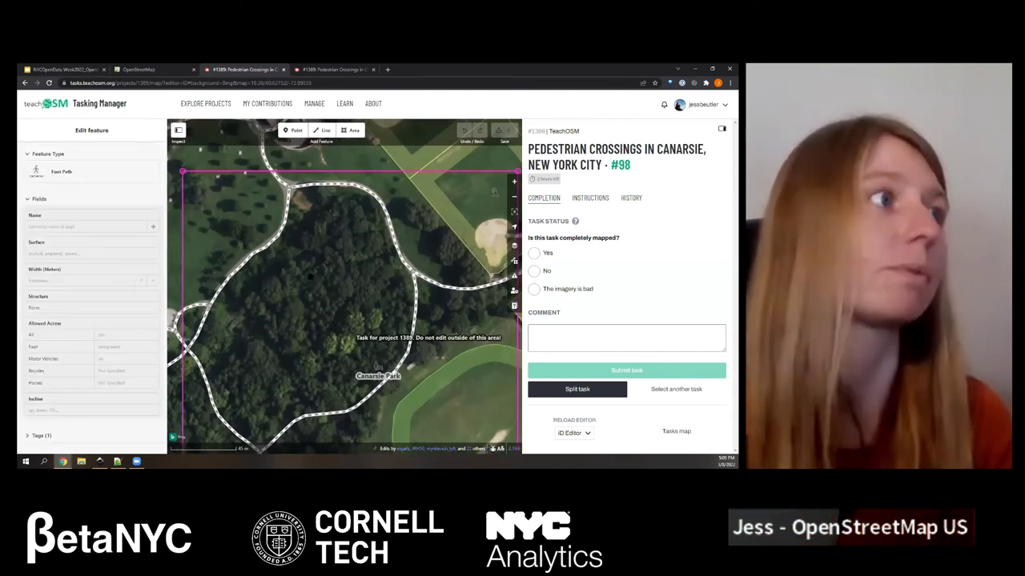
left_click_drag(301, 240, 352, 270)
scroll(352, 272, "down", 2)
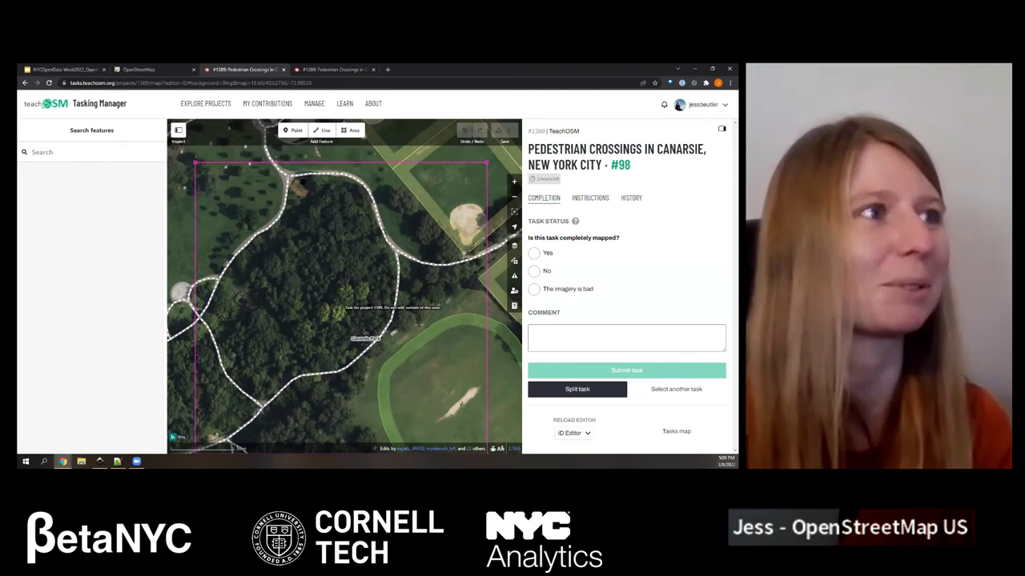
left_click_drag(547, 251, 530, 238)
left_click(585, 241)
left_click(534, 253)
scroll(416, 296, "down", 2)
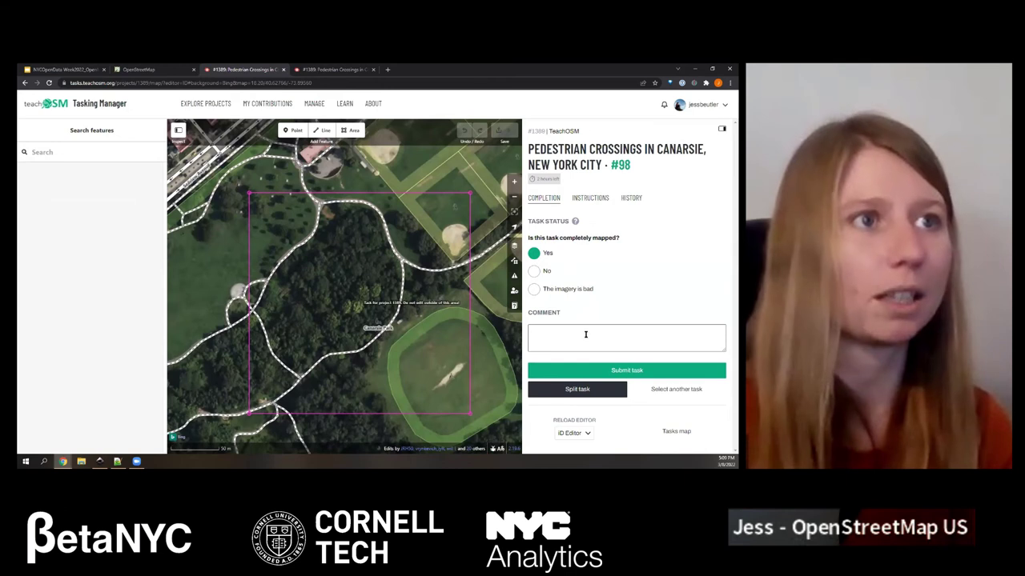
left_click(587, 332)
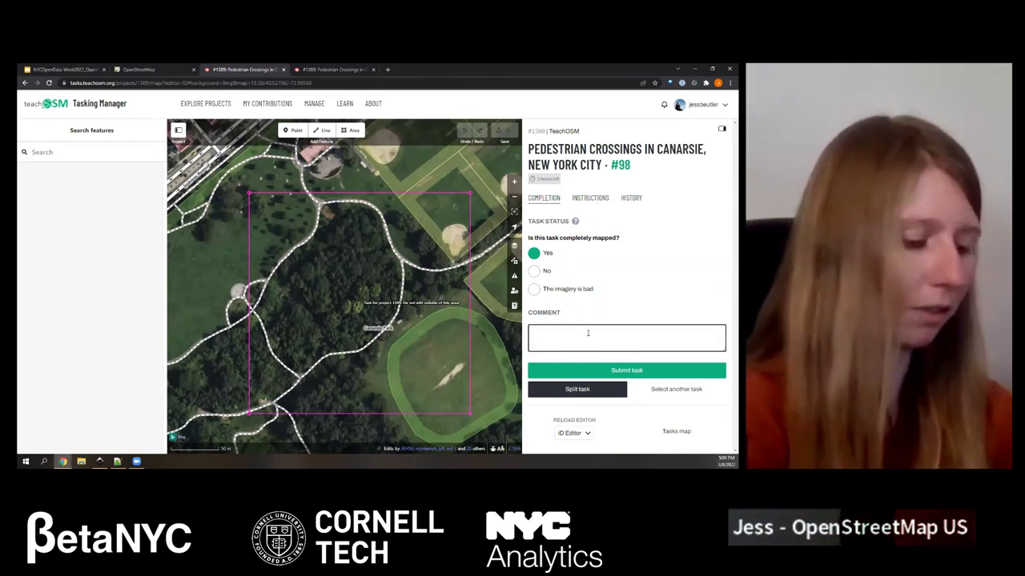
type("No crossings")
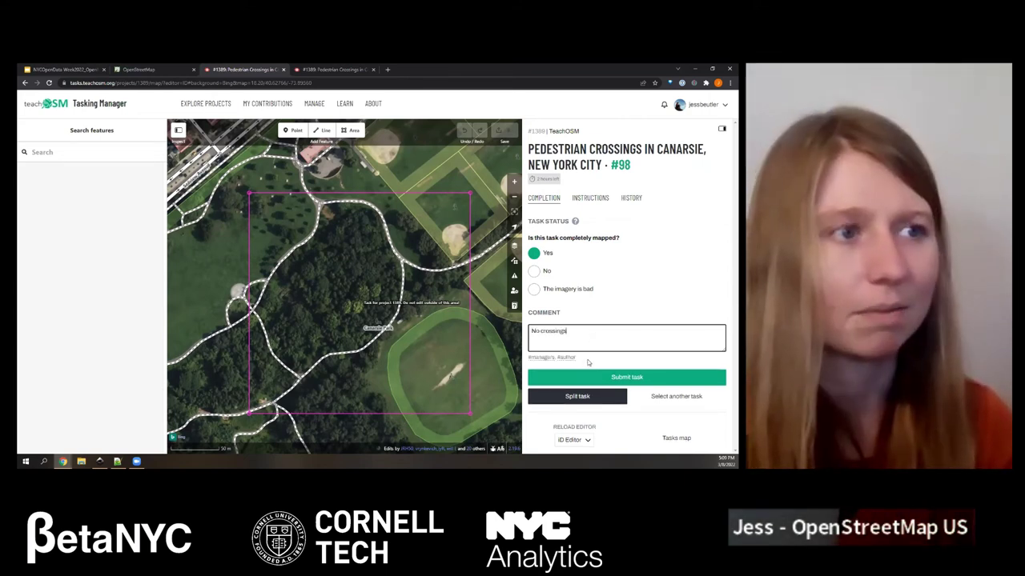
- Submit task #98 and start mapping square #102 in iD Editor
left_click(604, 379)
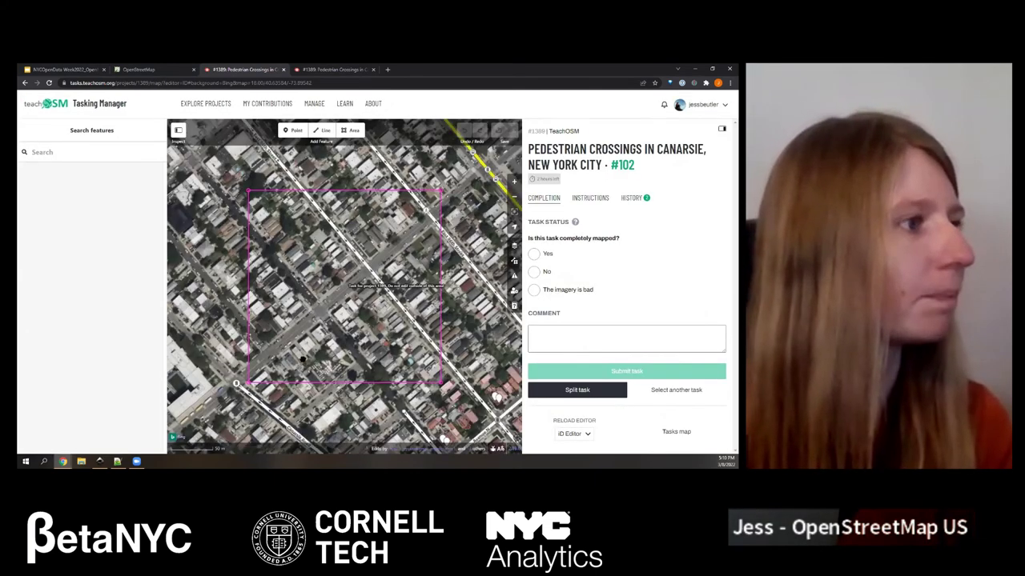
- Draw a line over the striped crosswalk beside the task boundary, joined to the street, and tag the line and its street node as Marked Crosswalk
scroll(341, 330, "up", 5)
scroll(323, 356, "up", 5)
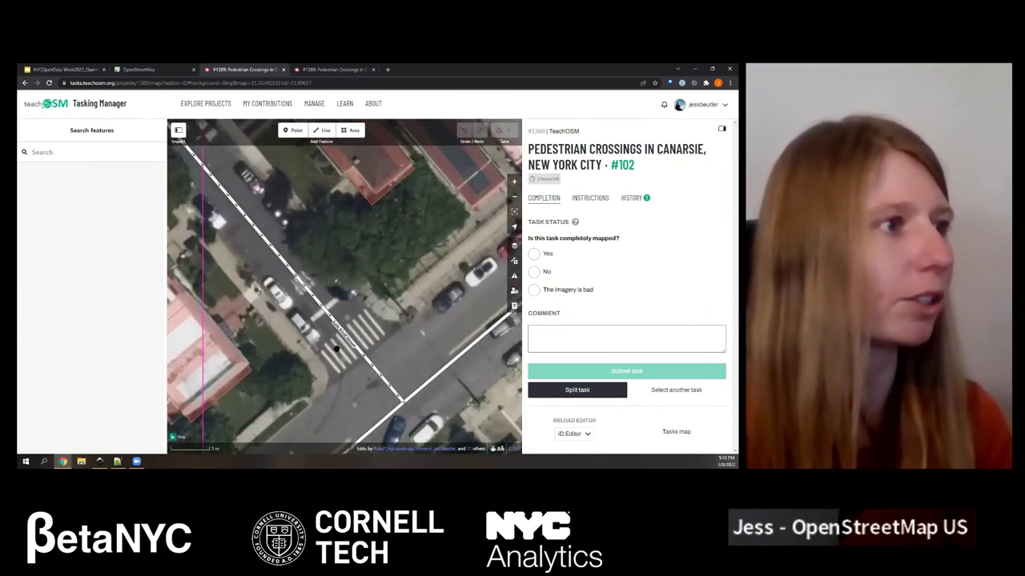
key("2")
left_click(323, 364)
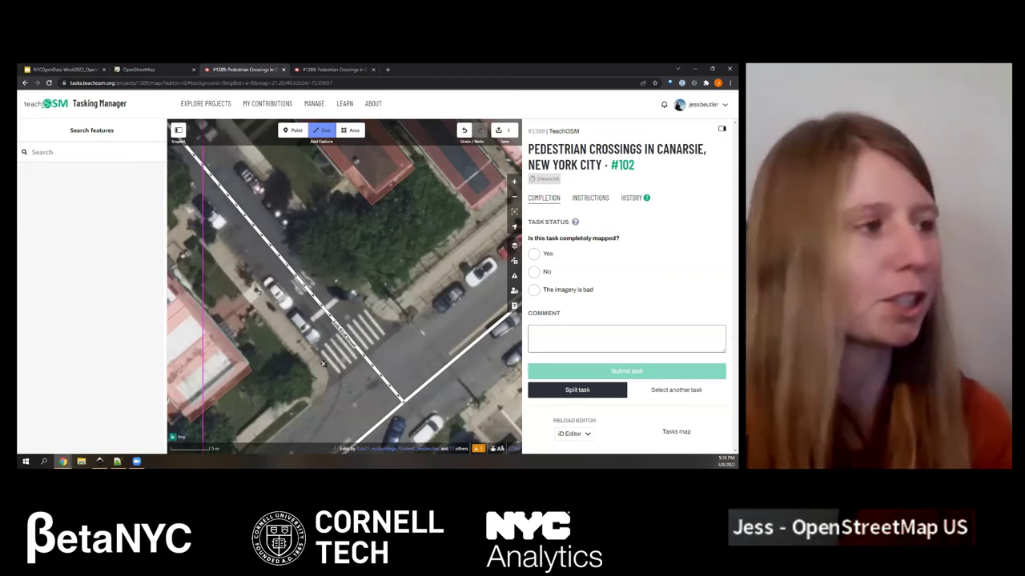
left_click(351, 342)
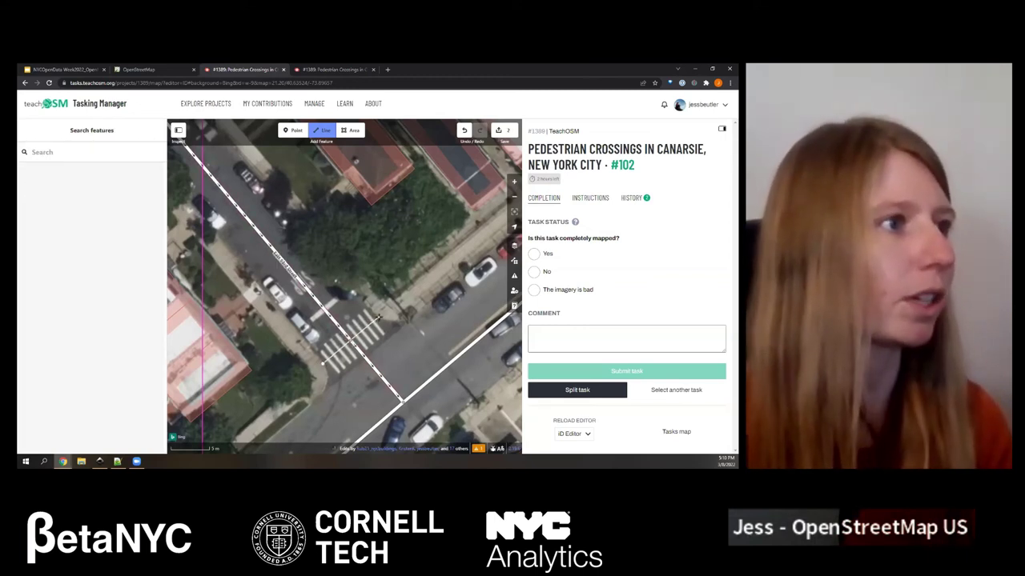
double_click(378, 318)
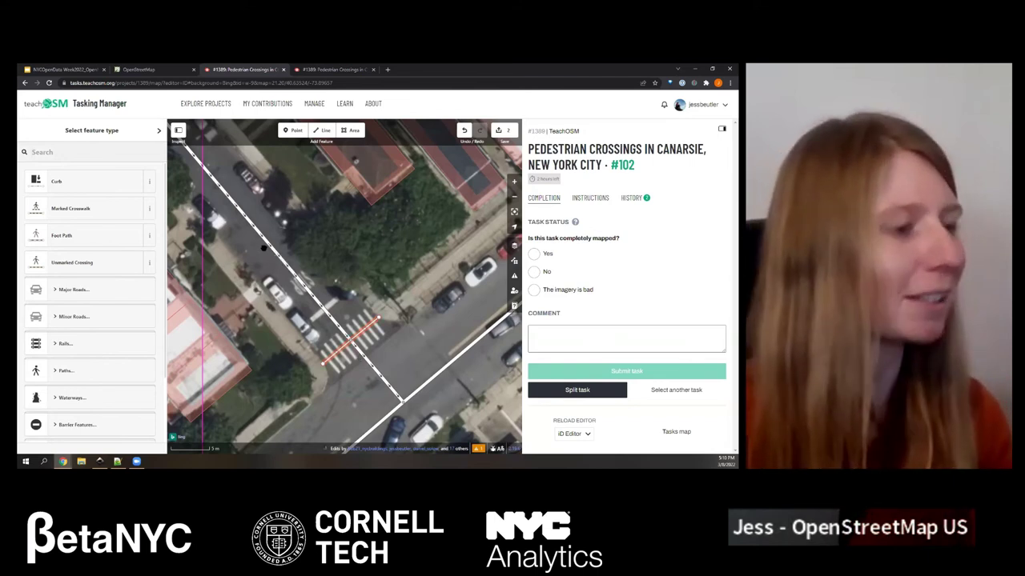
type("l")
left_click(67, 171)
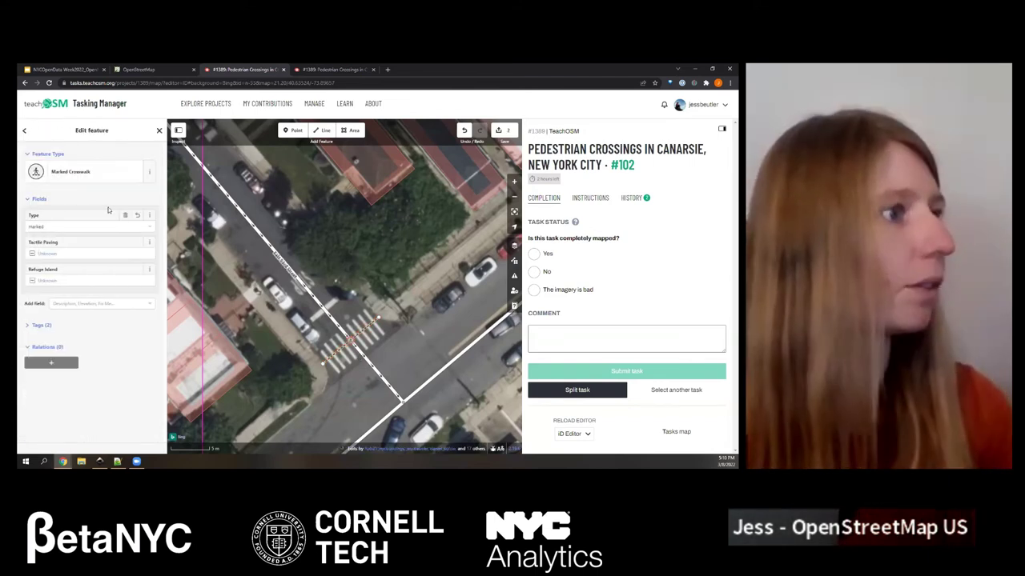
- Tag both end nodes of the crosswalk line beside the task boundary together as Curb
left_click(369, 291)
scroll(369, 291, "down", 3)
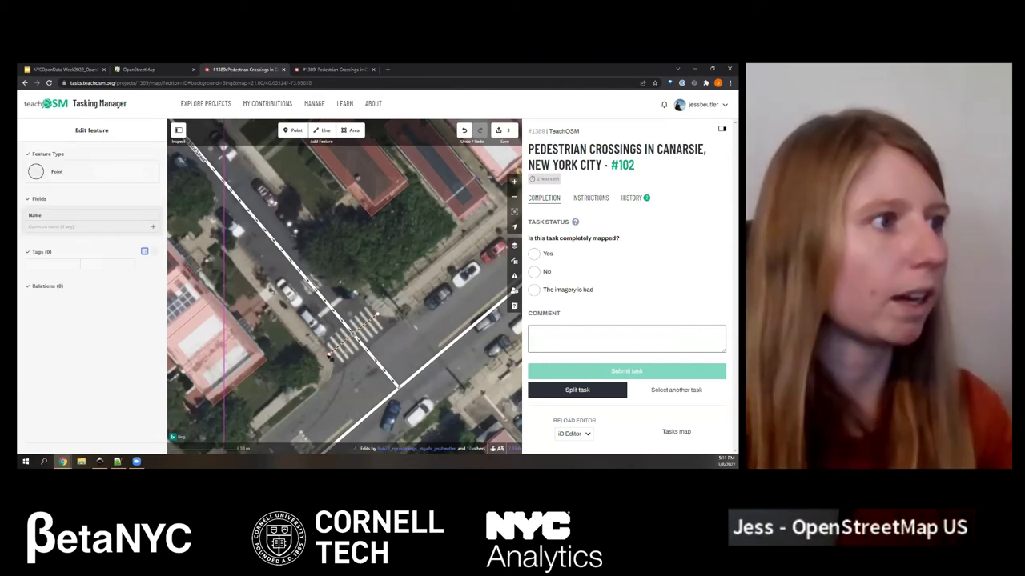
left_click(378, 317)
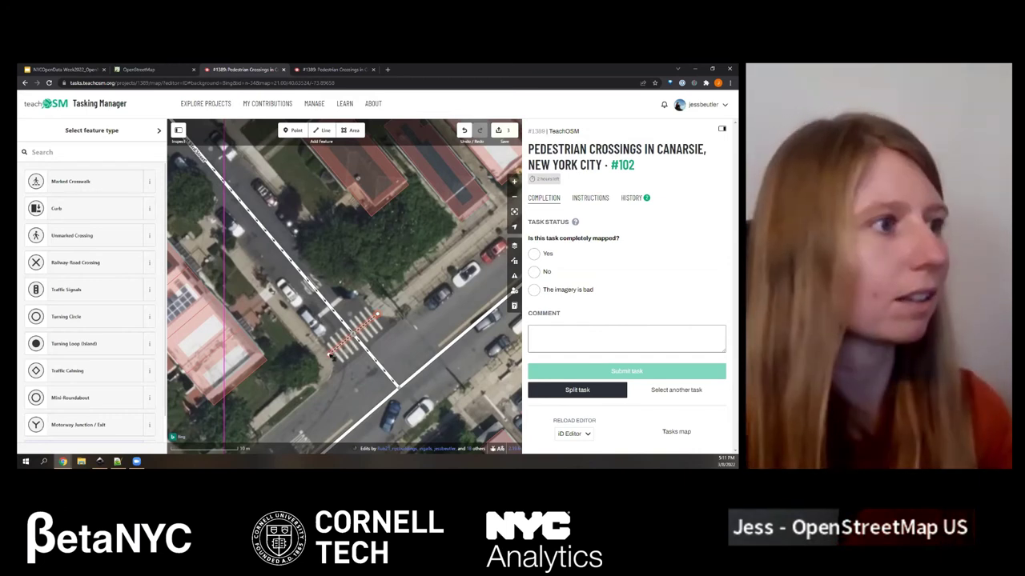
left_click(330, 355, "shift")
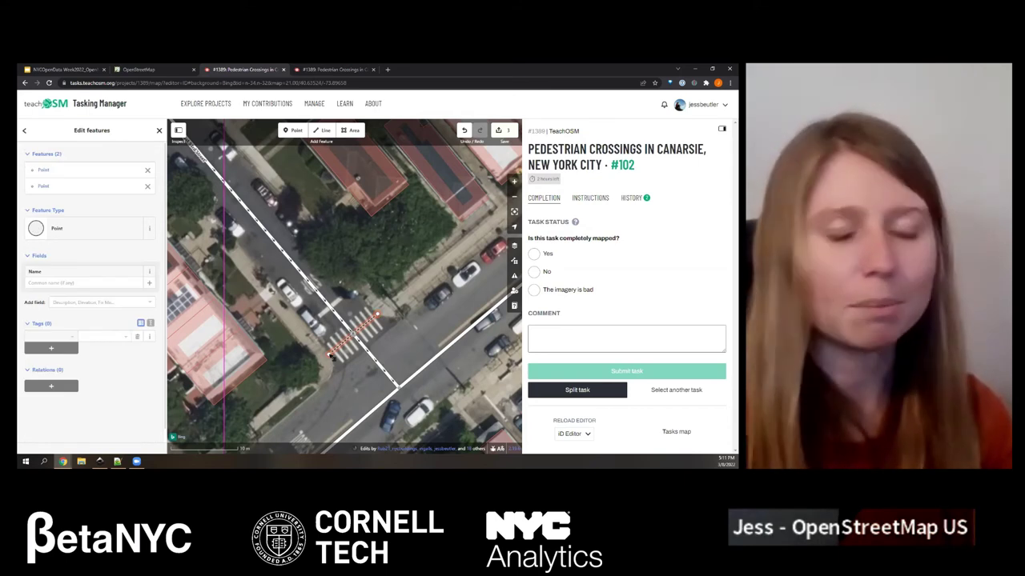
left_click(88, 228)
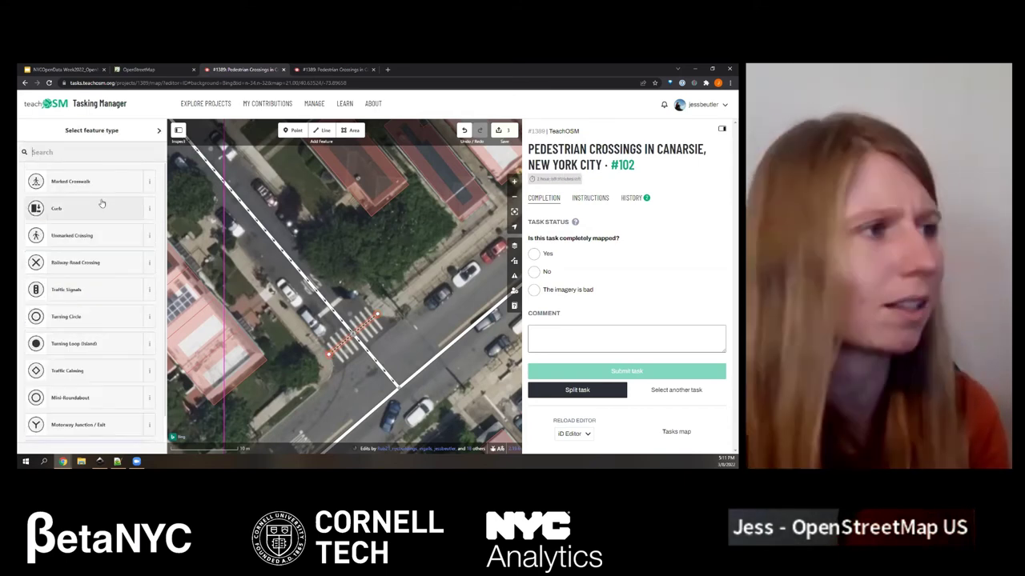
left_click(99, 209)
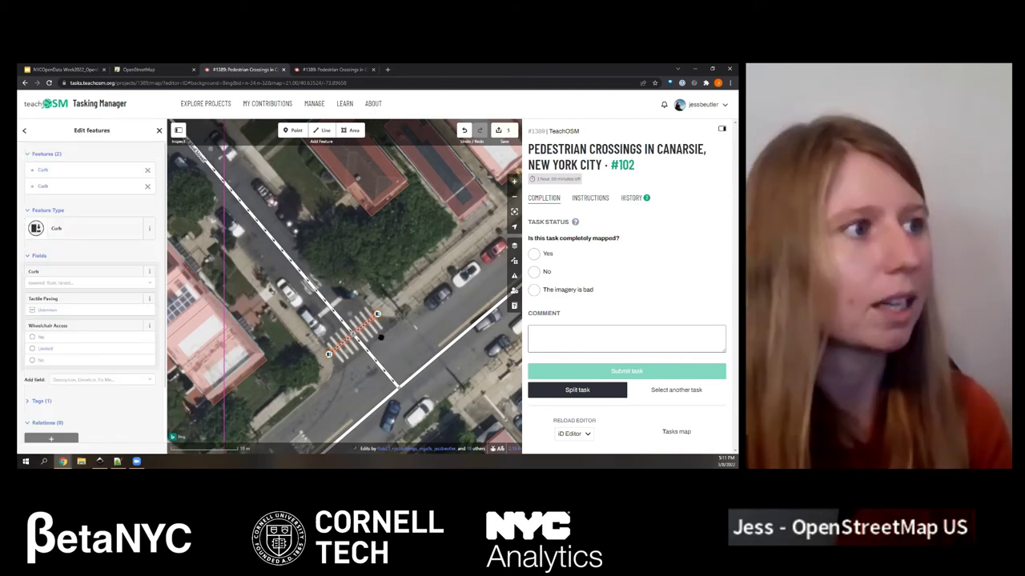
scroll(380, 331, "up", 2)
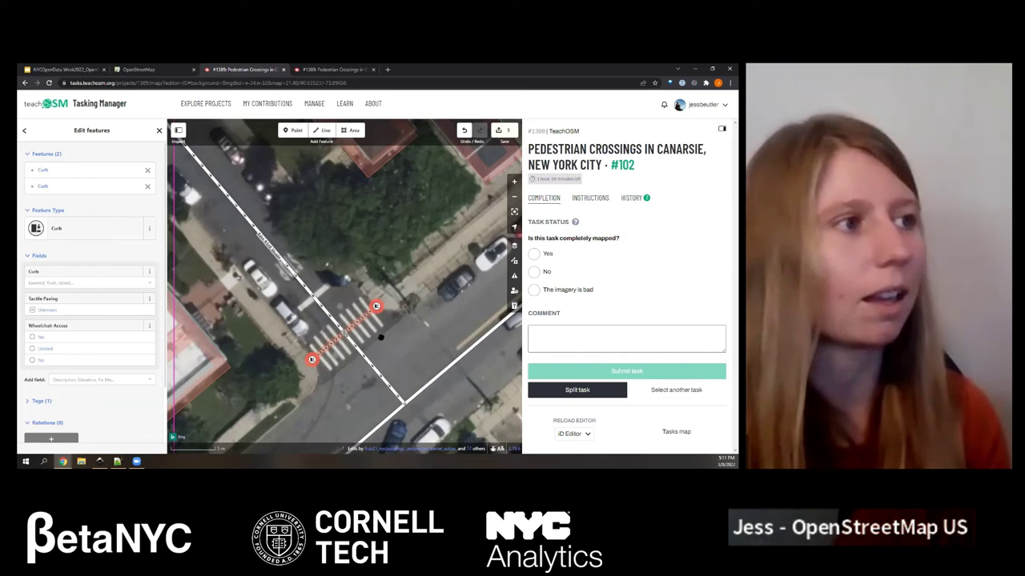
scroll(380, 337, "down", 2)
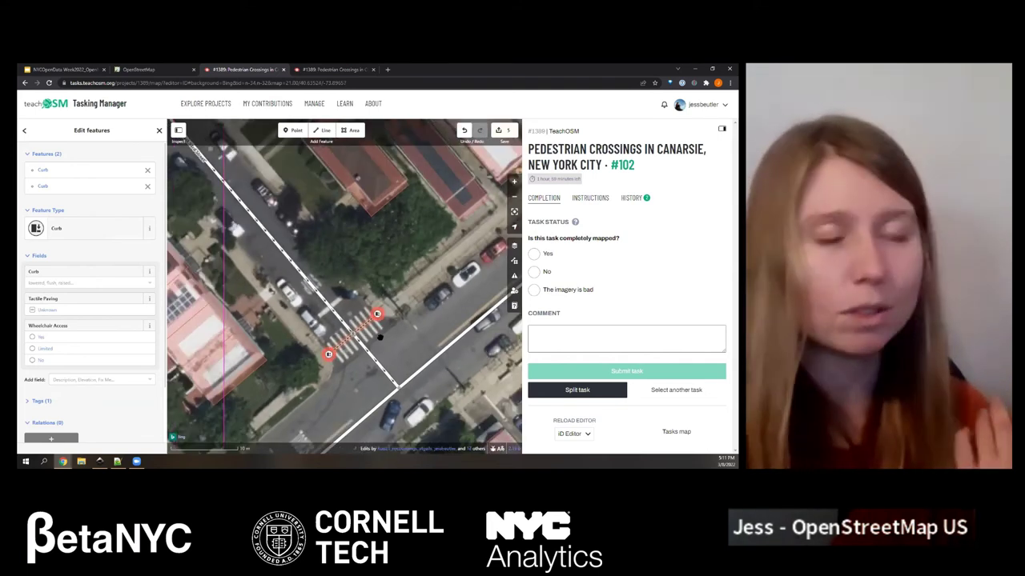
key("Escape")
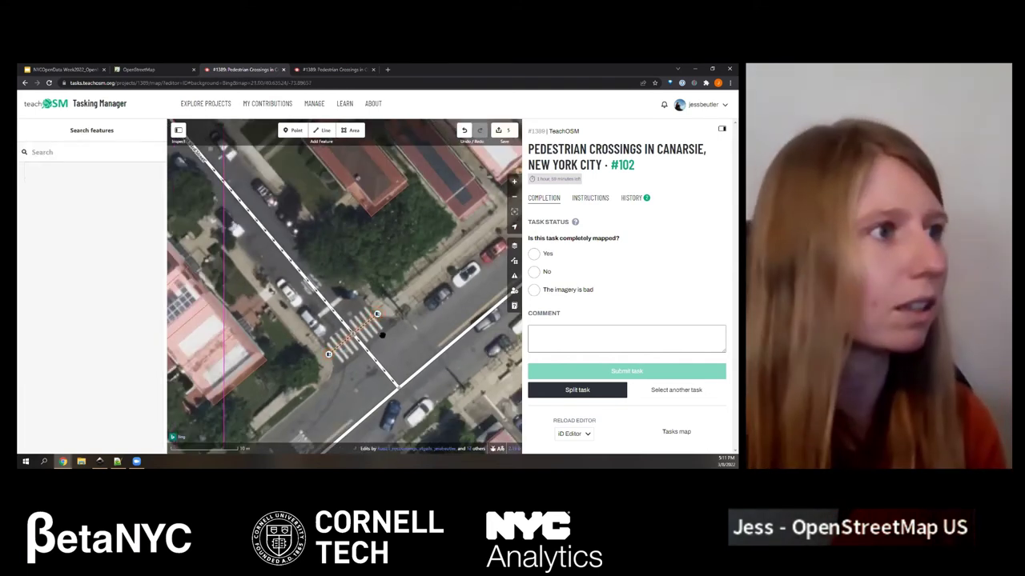
- Draw a line over the northwestern crosswalk across East 94th Street, joined to the street, and set its feature type to Marked Crosswalk
scroll(383, 334, "right", 2)
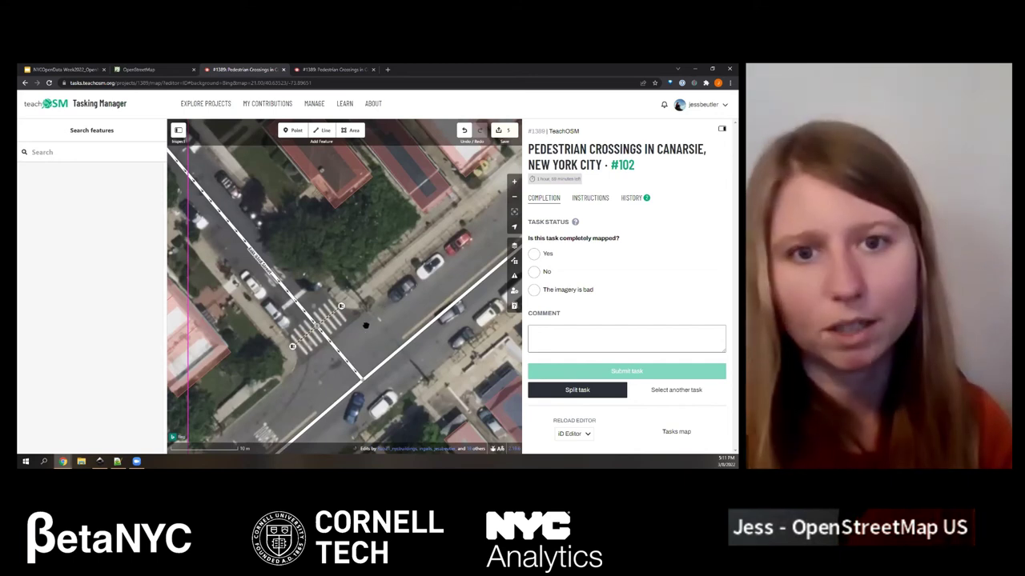
scroll(365, 325, "down", 3)
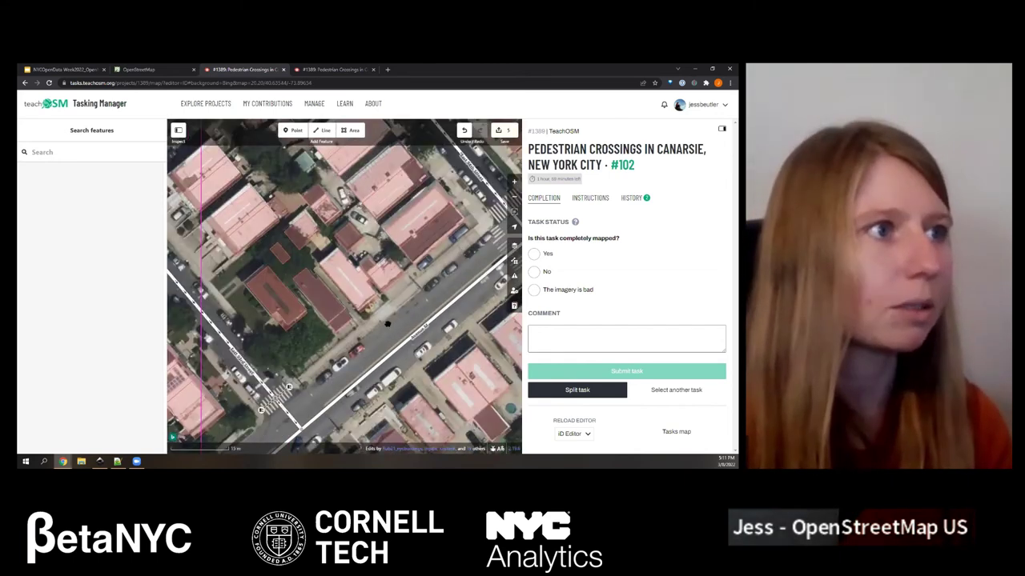
scroll(388, 323, "down", 5)
scroll(346, 247, "up", 4)
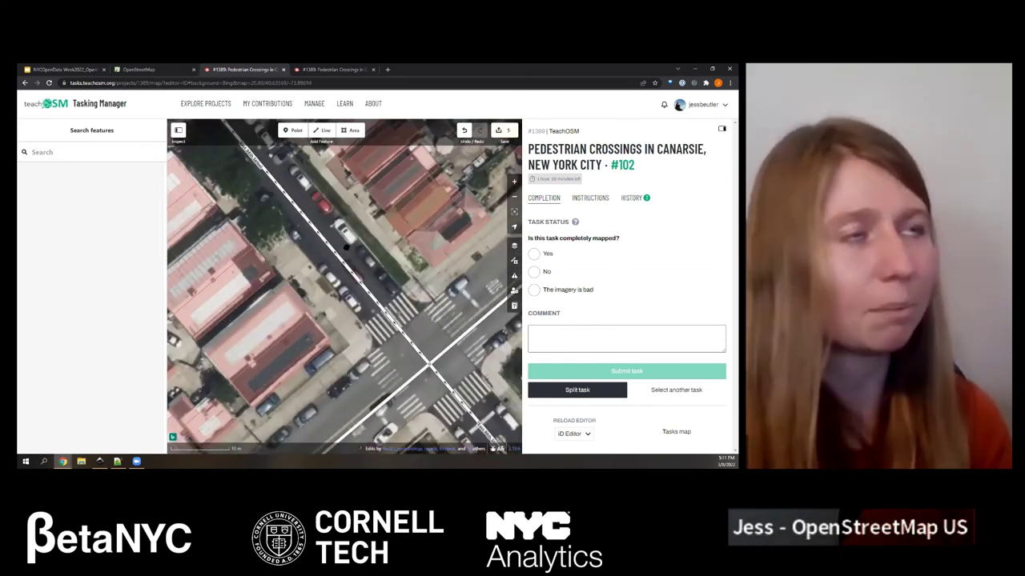
left_click(324, 130)
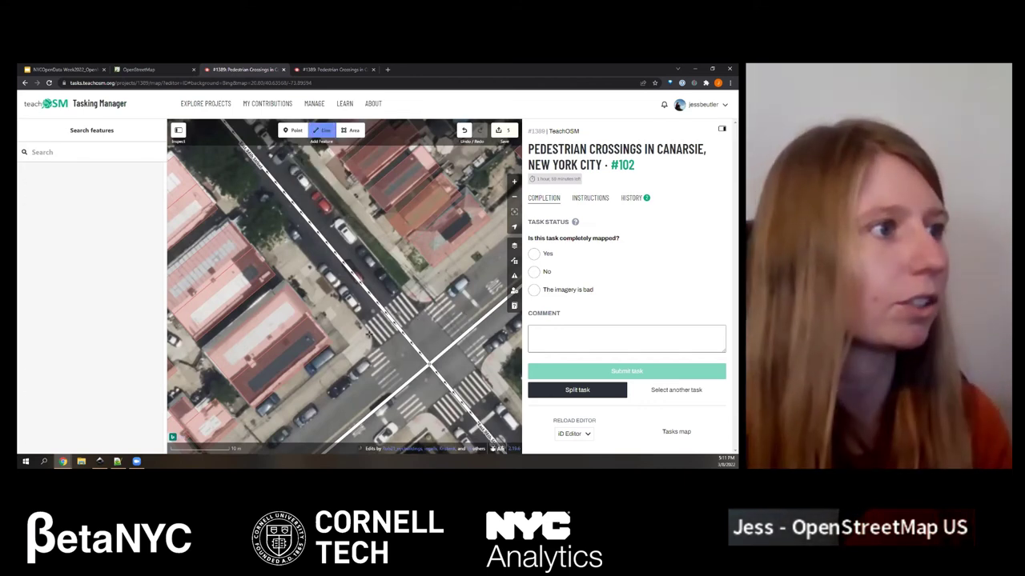
left_click(391, 320)
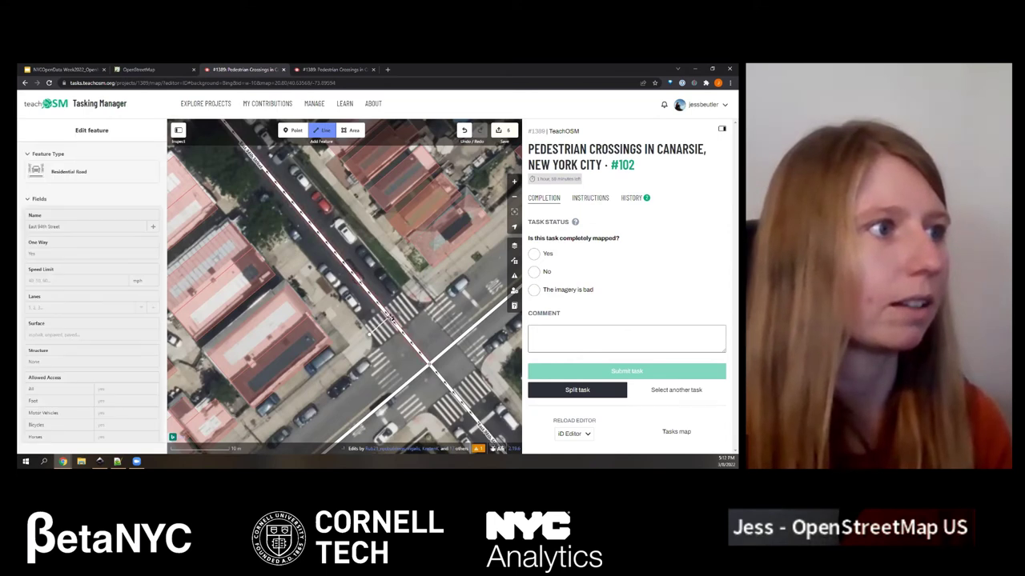
left_click(413, 300)
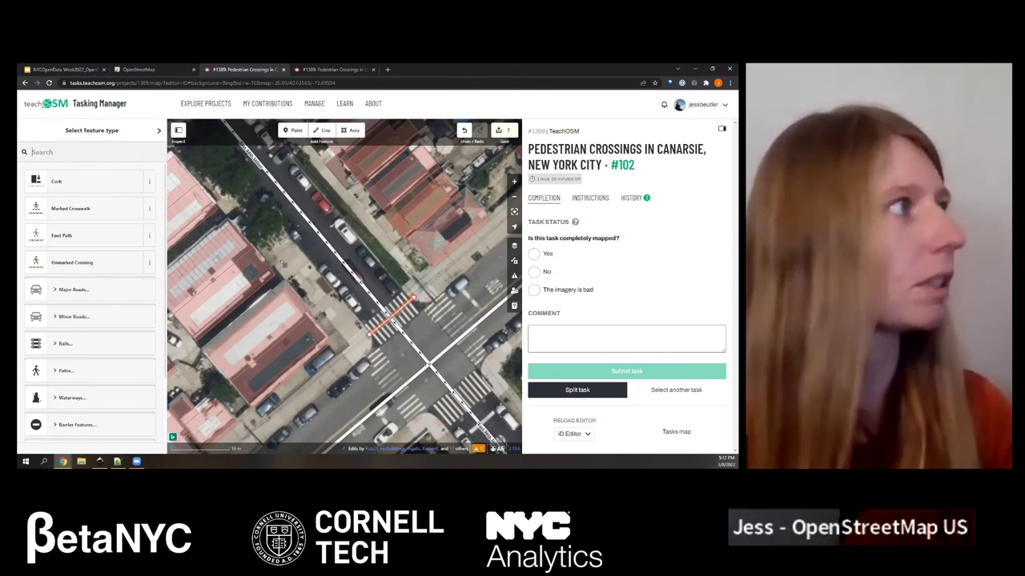
left_click(104, 208)
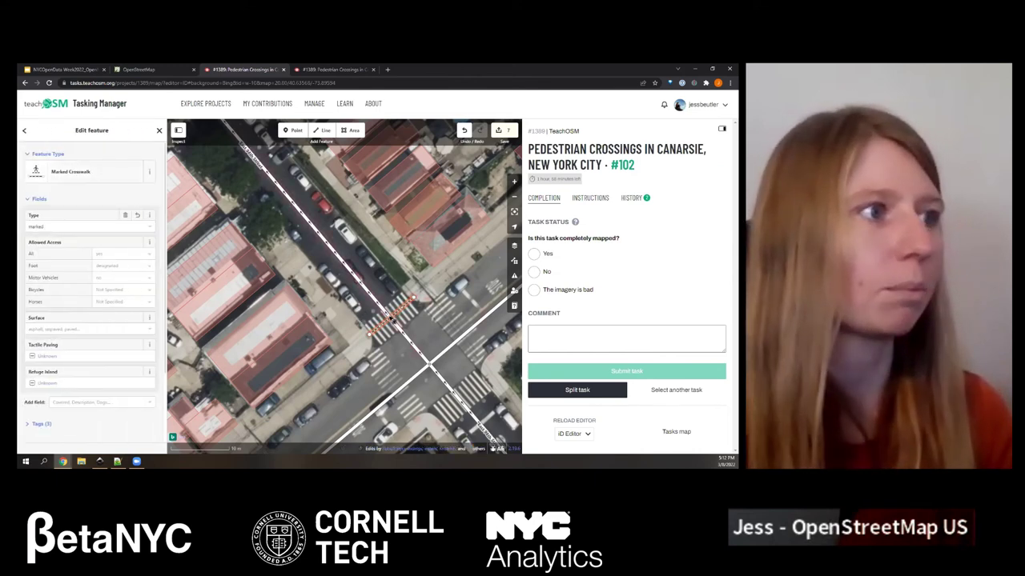
- Tag the node where the new crosswalk line meets East 94th Street as Marked Crosswalk
left_click(391, 317)
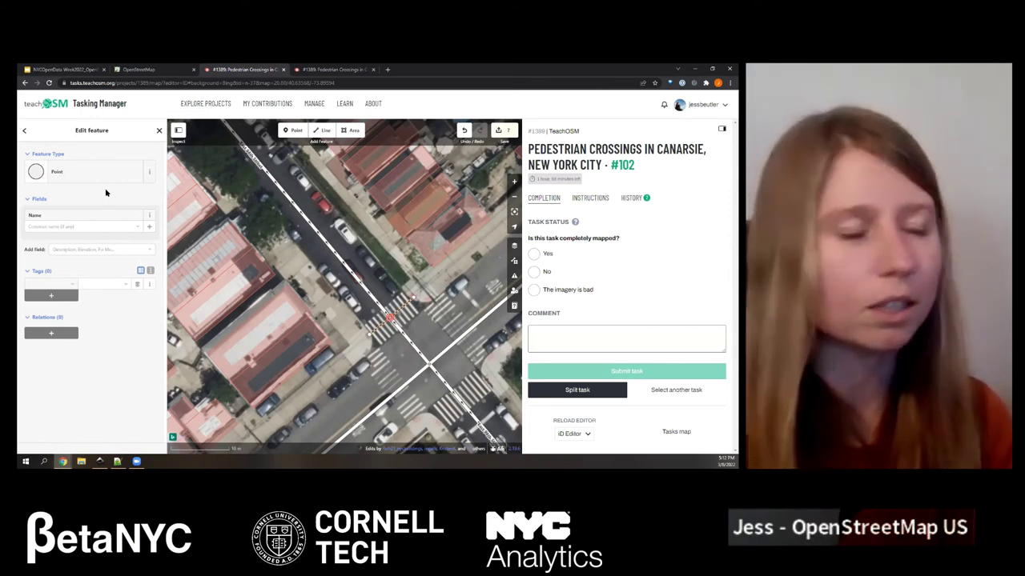
left_click(111, 171)
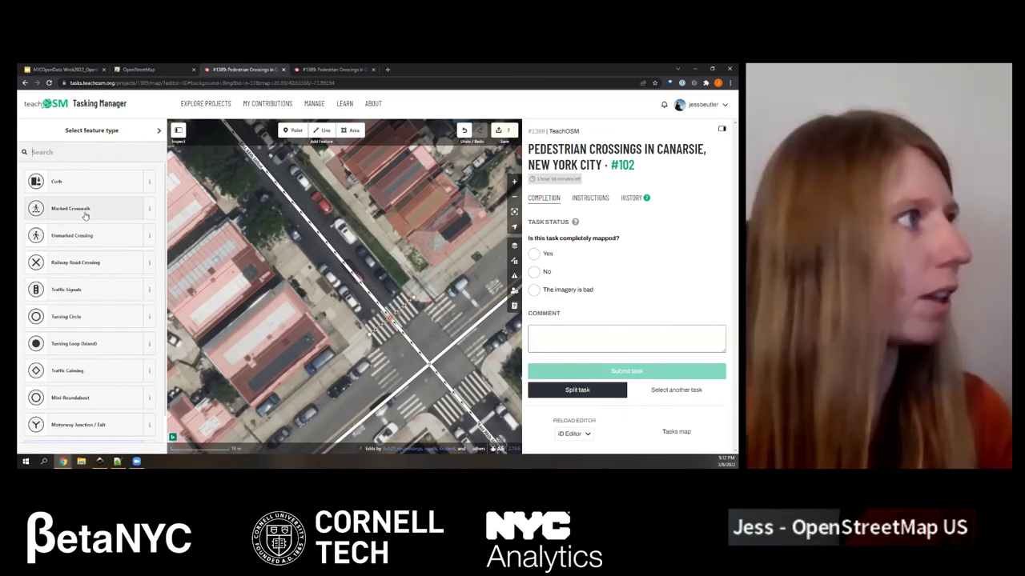
left_click(84, 210)
key("ctrl+z")
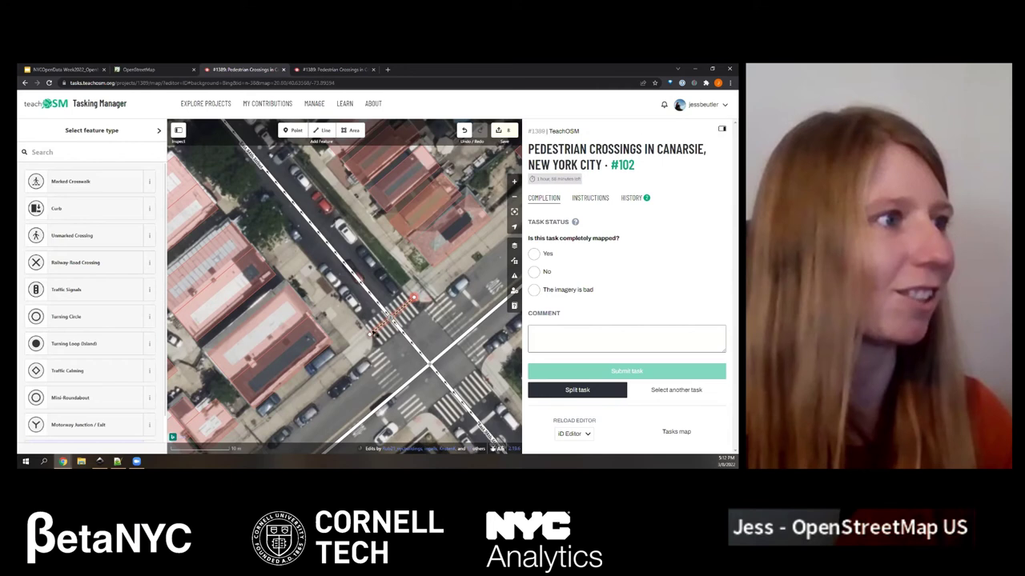
- Tag both end nodes of the northwestern East 94th Street crosswalk together as Curb
left_click(373, 337, "shift")
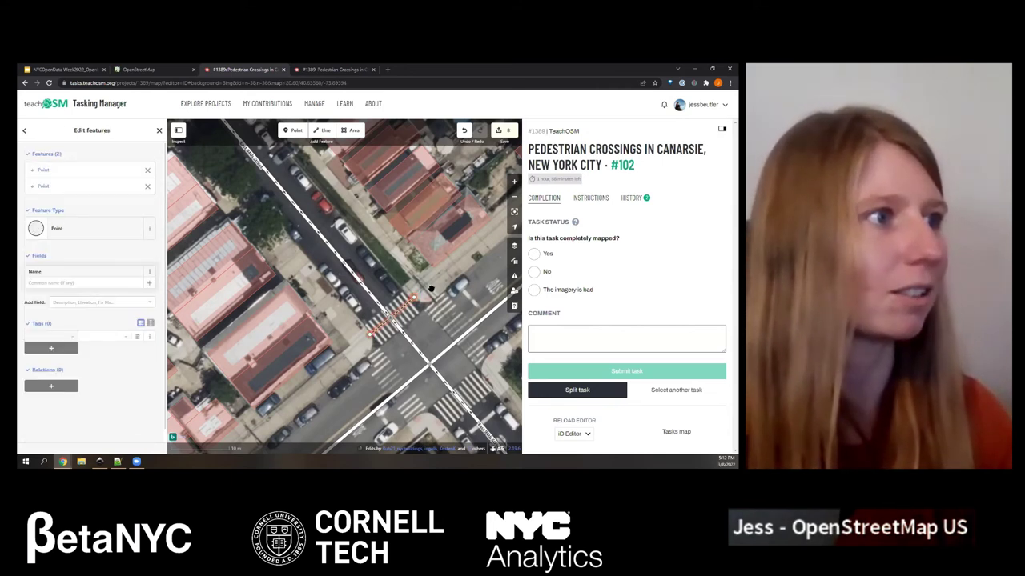
left_click(88, 229)
left_click(72, 208)
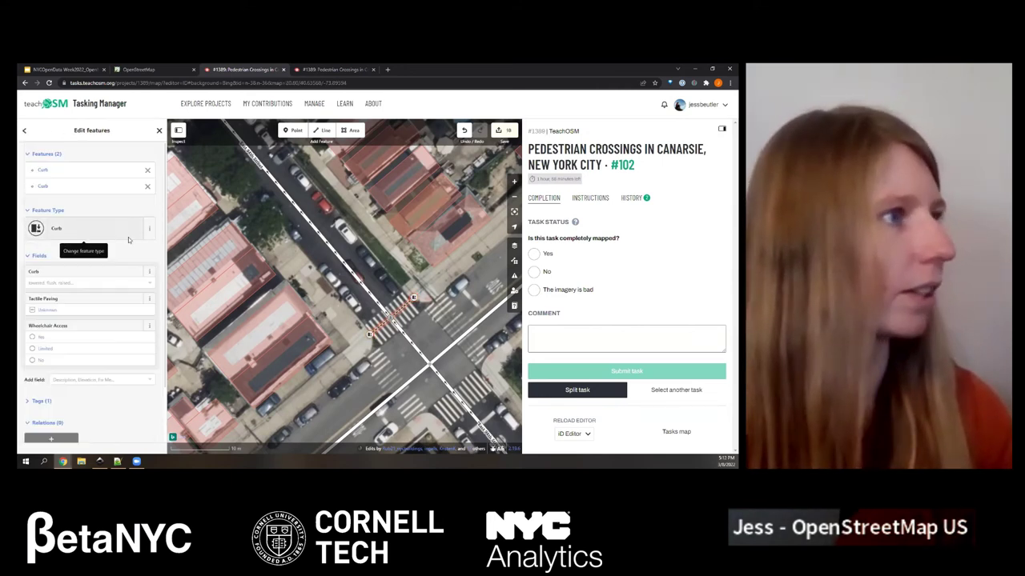
scroll(413, 278, "up", 1)
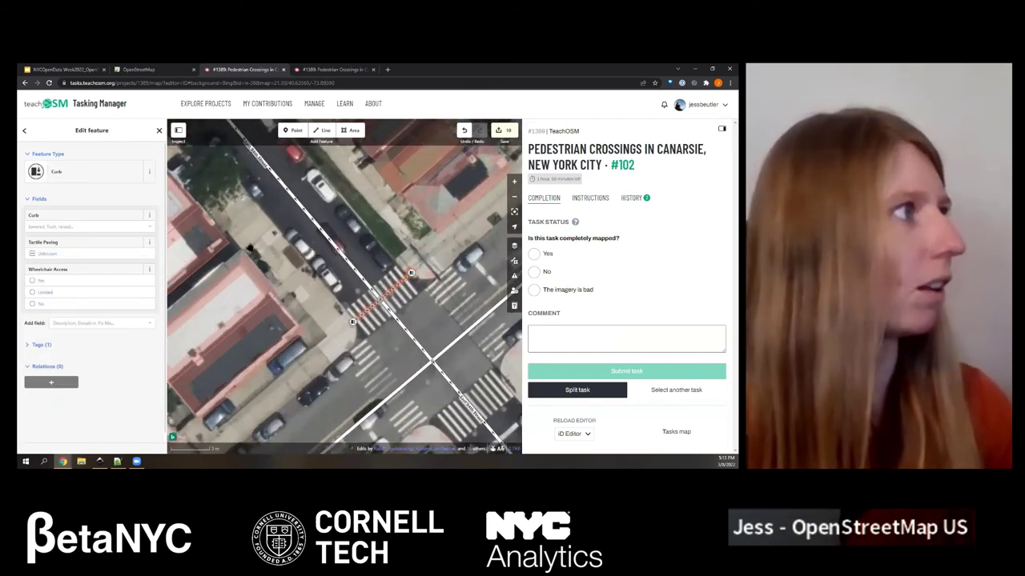
left_click(82, 173)
left_click(91, 179)
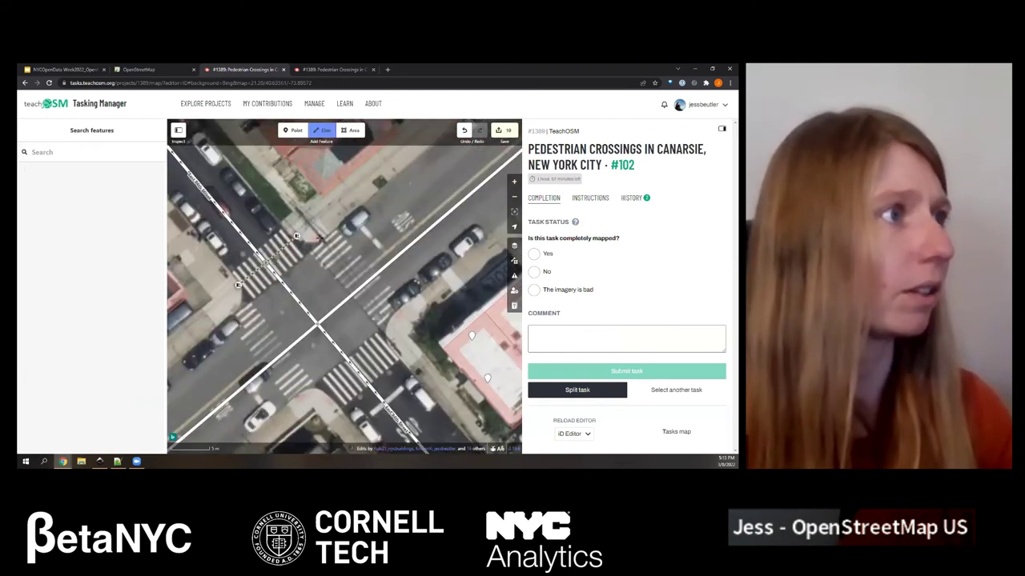
- Draw a line over the northeastern crosswalk of the East 94th Street intersection, joined to the crossing road, and tag it as Marked Crosswalk
left_click(319, 237)
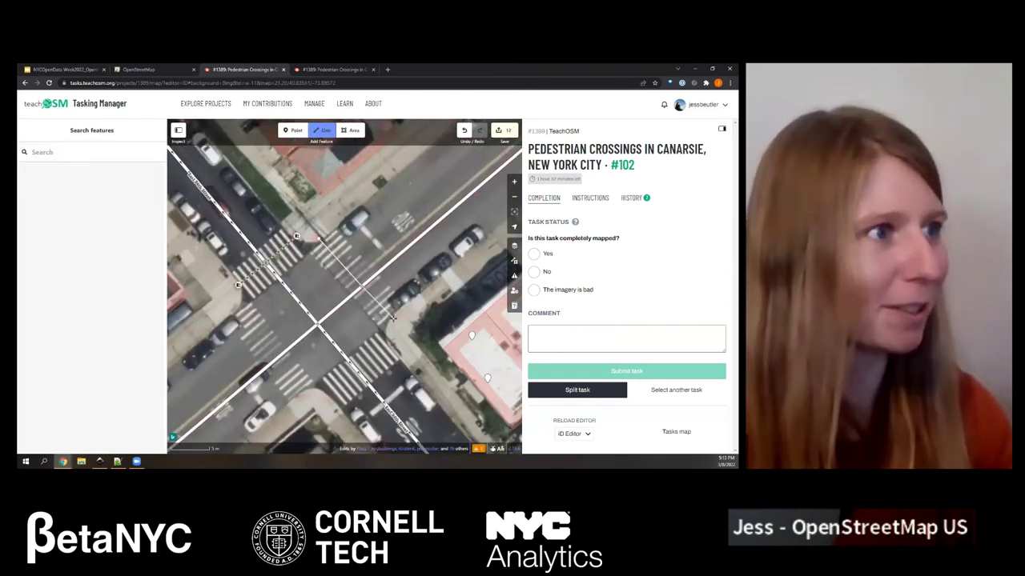
double_click(394, 319)
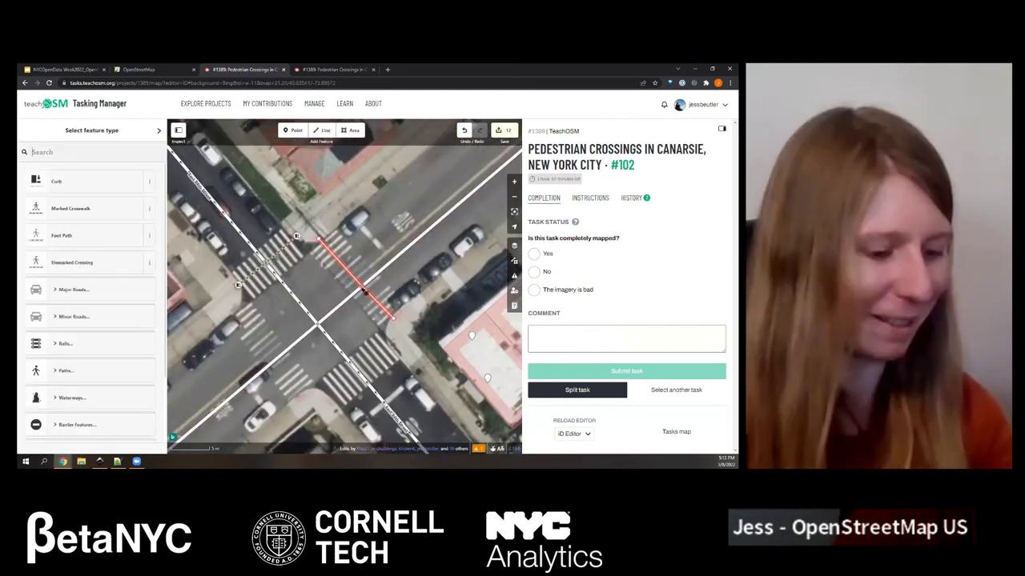
key("Down")
key("Down")
key("Return")
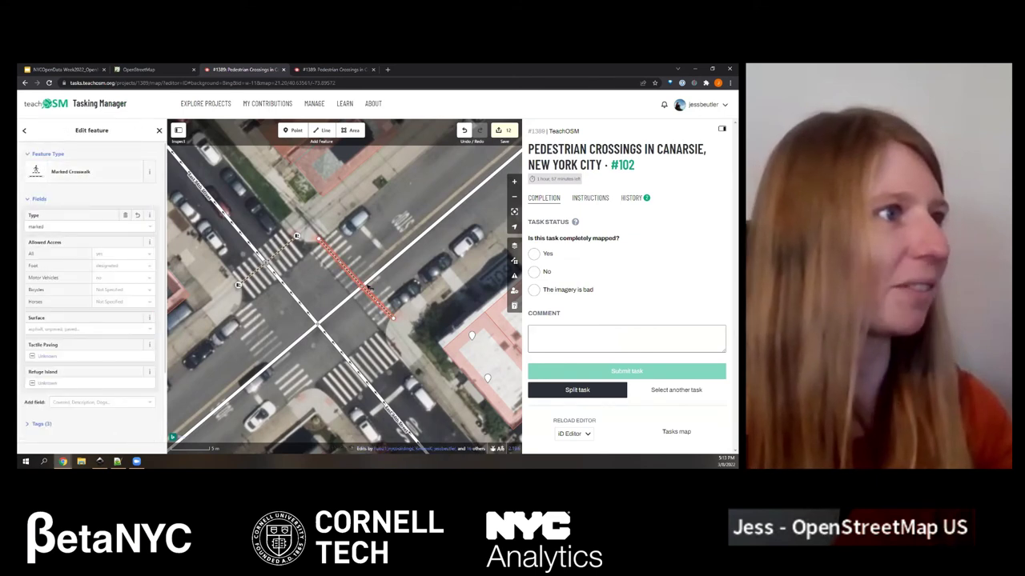
left_click(82, 171)
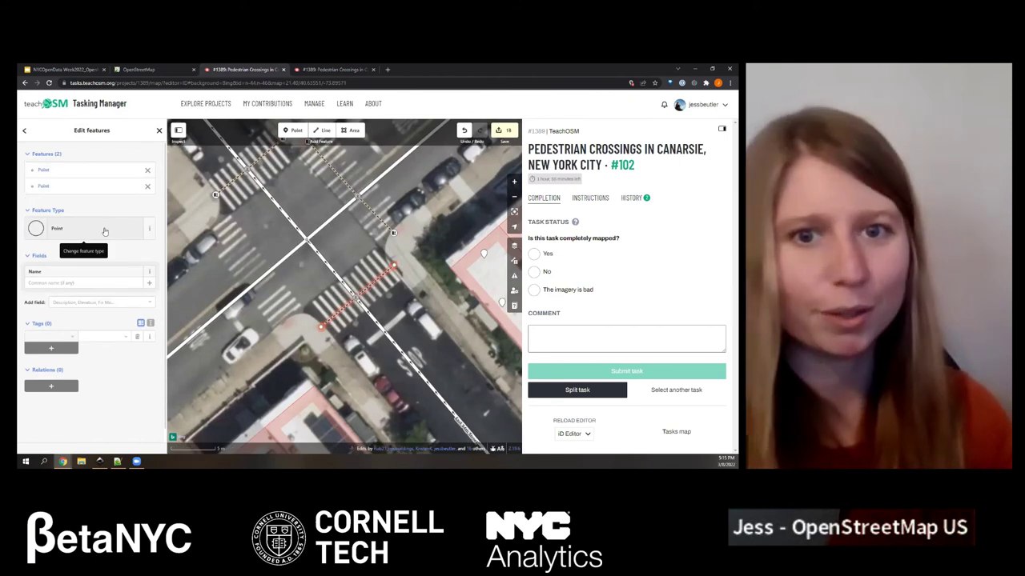
- Tag the two selected end nodes of the southeastern East 94th Street crosswalk as Curb
left_click(105, 232)
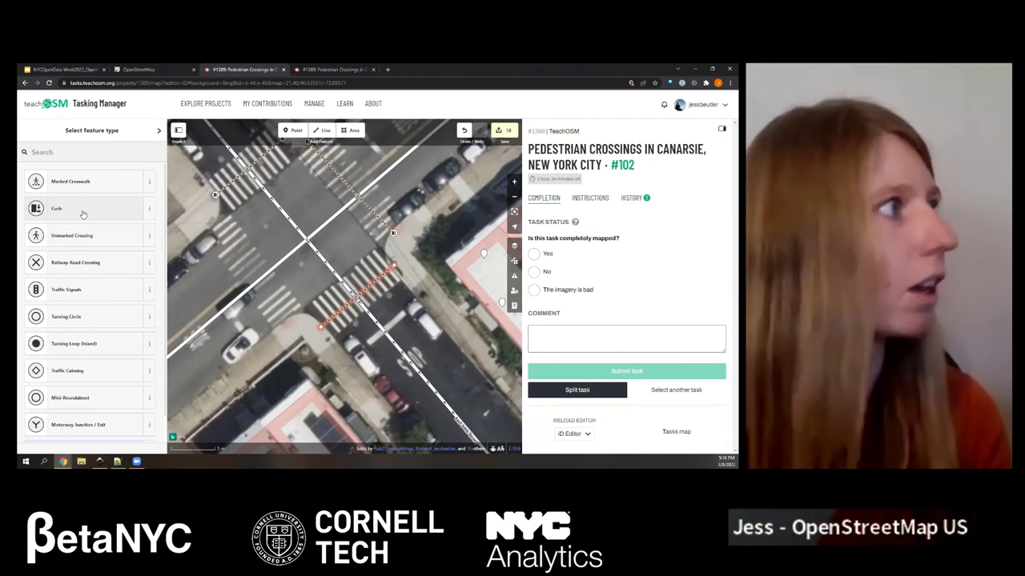
left_click(82, 214)
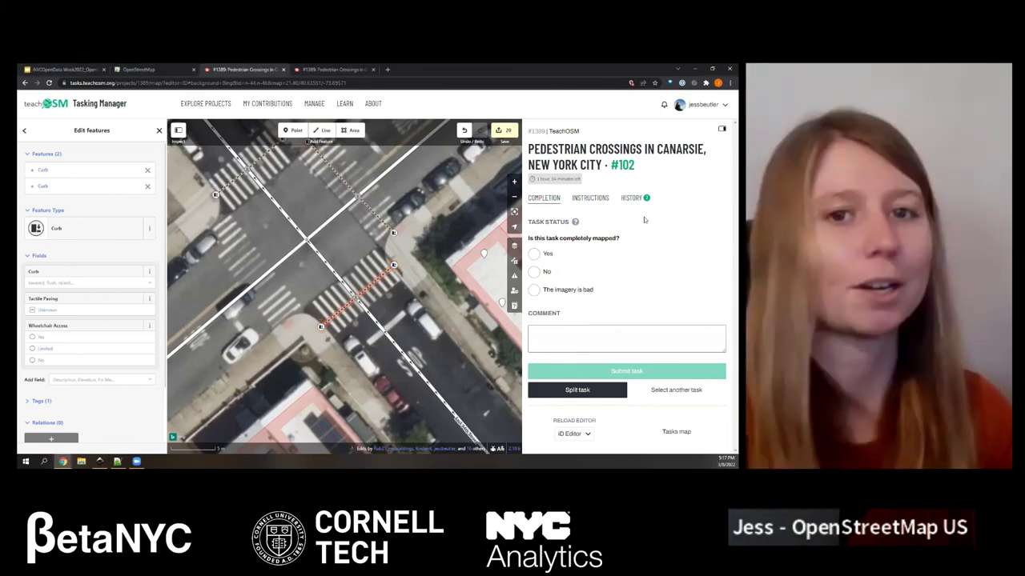
key("ctrl+t")
type("https://tinyurl.com/osmpoolmap")
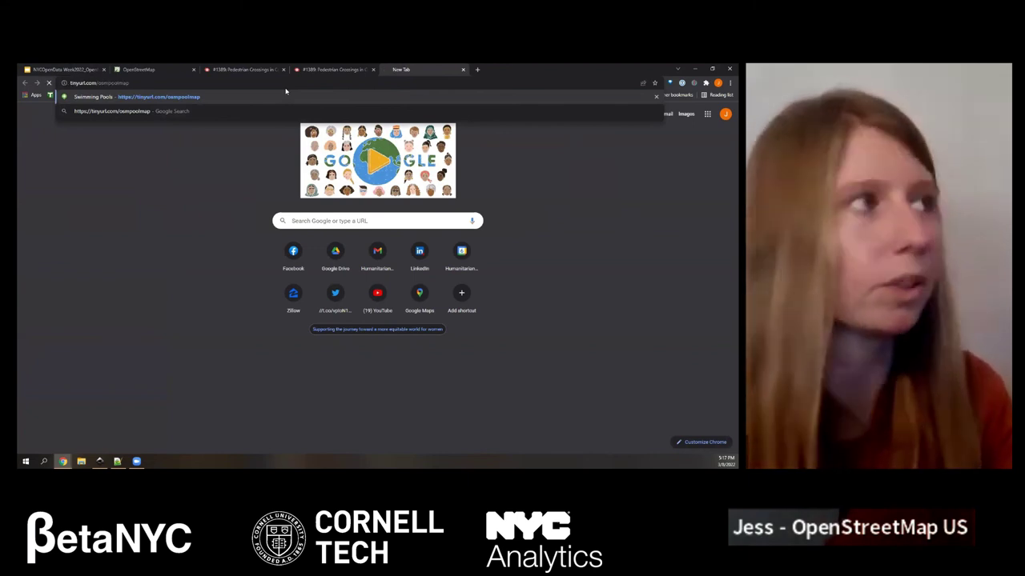
- Browse the swimming pools map around New York City and view a pool's access question, closing its details again
key("Return")
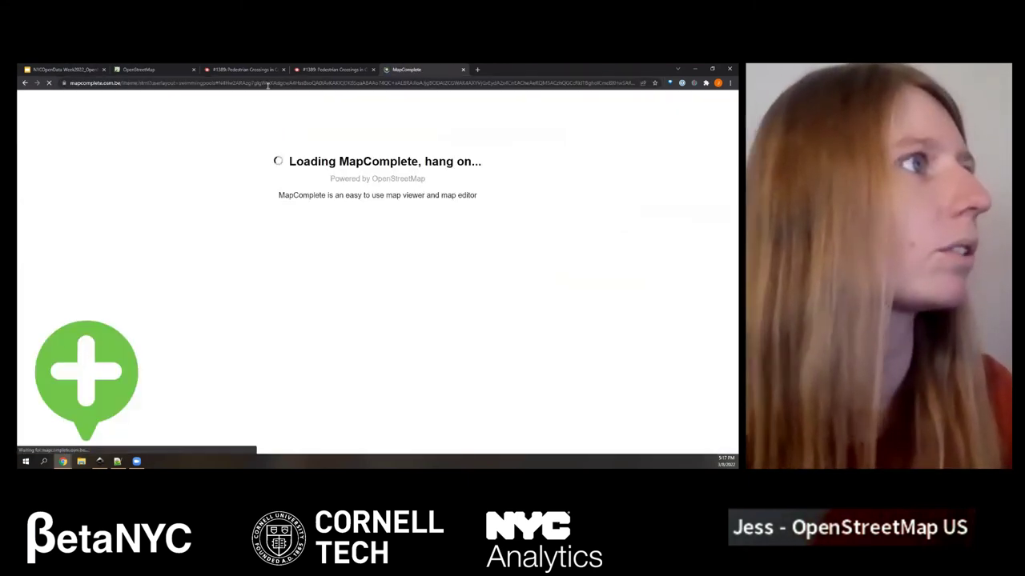
scroll(342, 294, "up", 5)
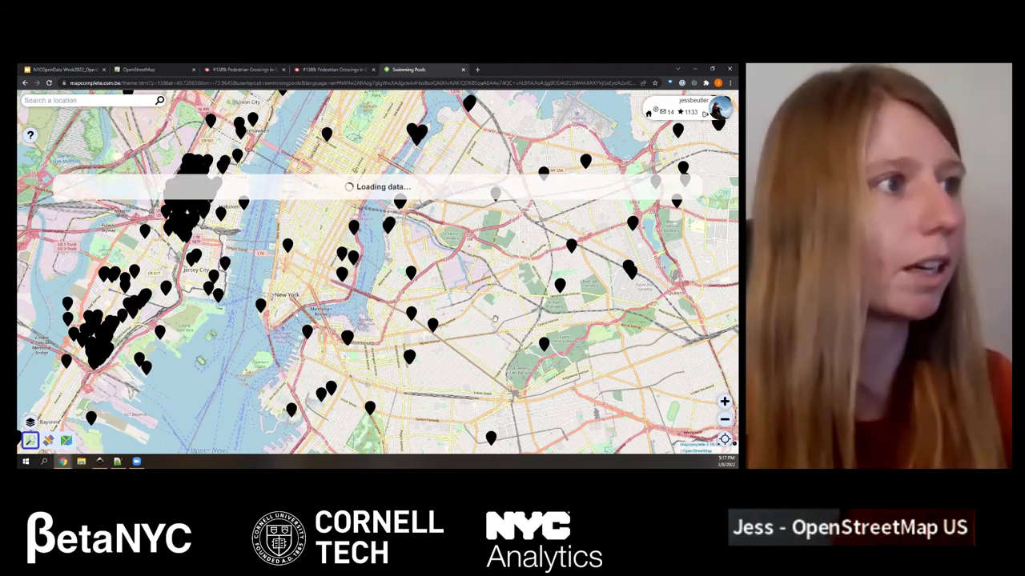
left_click_drag(493, 317, 402, 272)
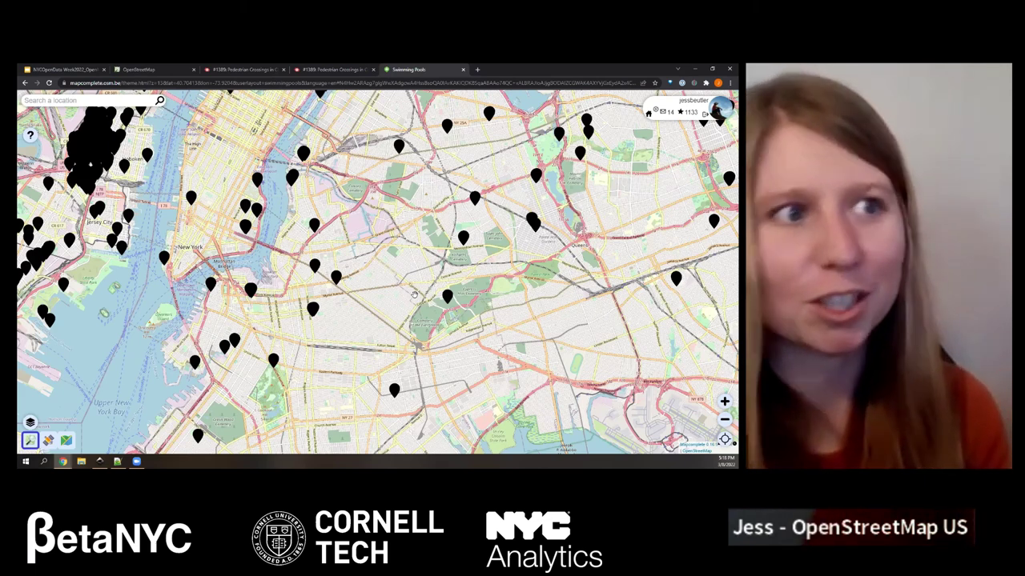
scroll(464, 242, "up", 3)
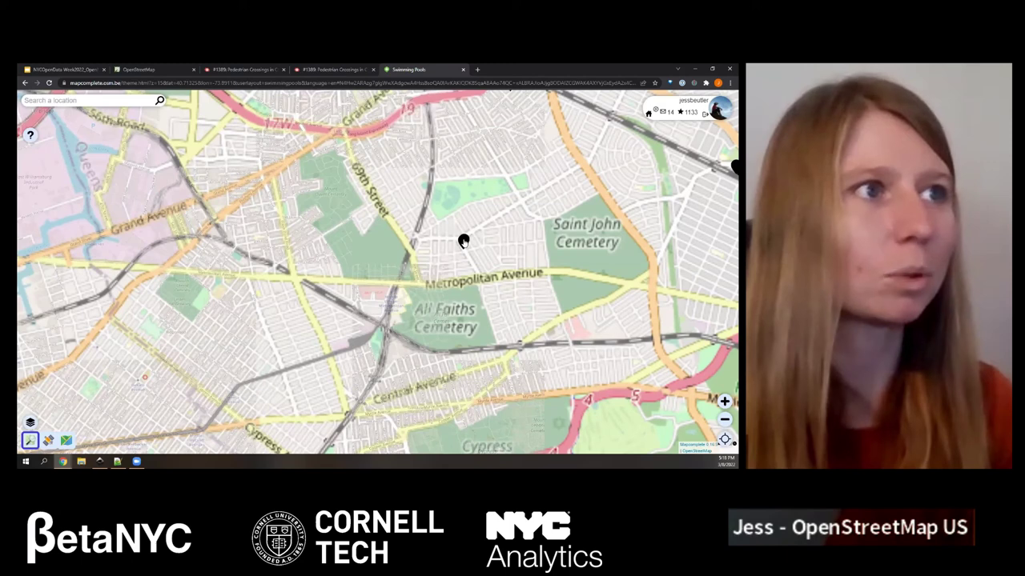
scroll(464, 241, "down", 3)
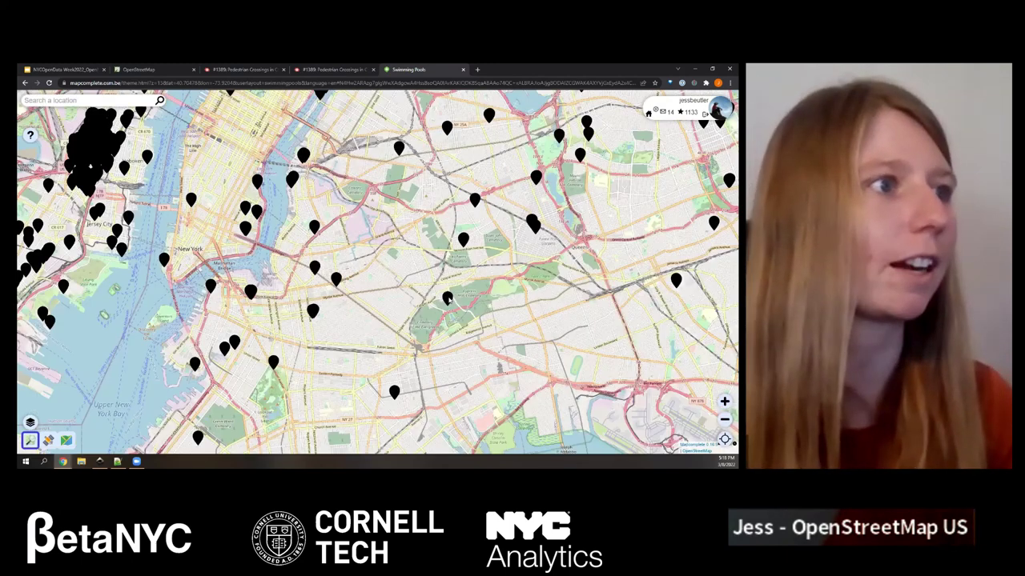
left_click(447, 298)
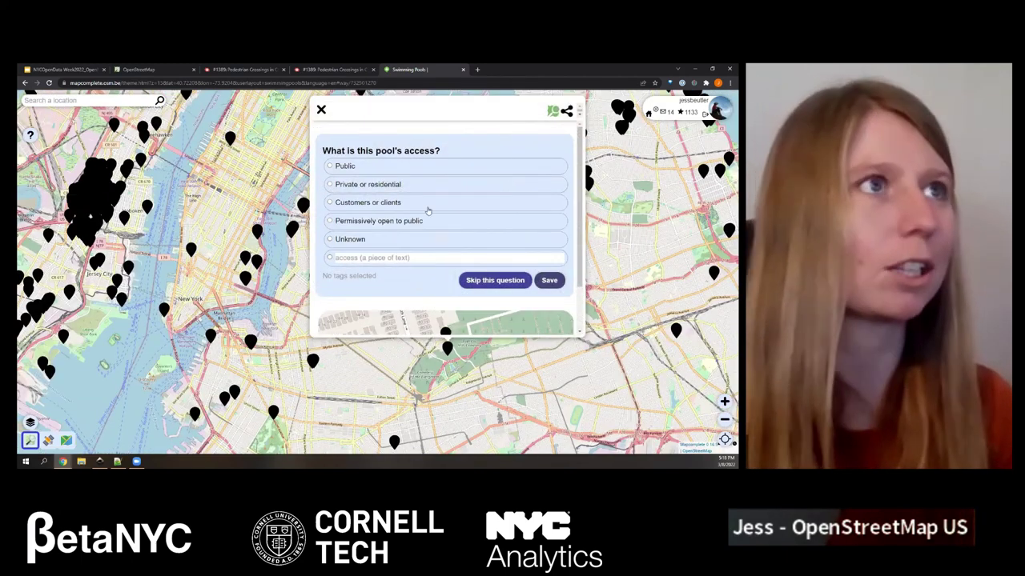
left_click(321, 110)
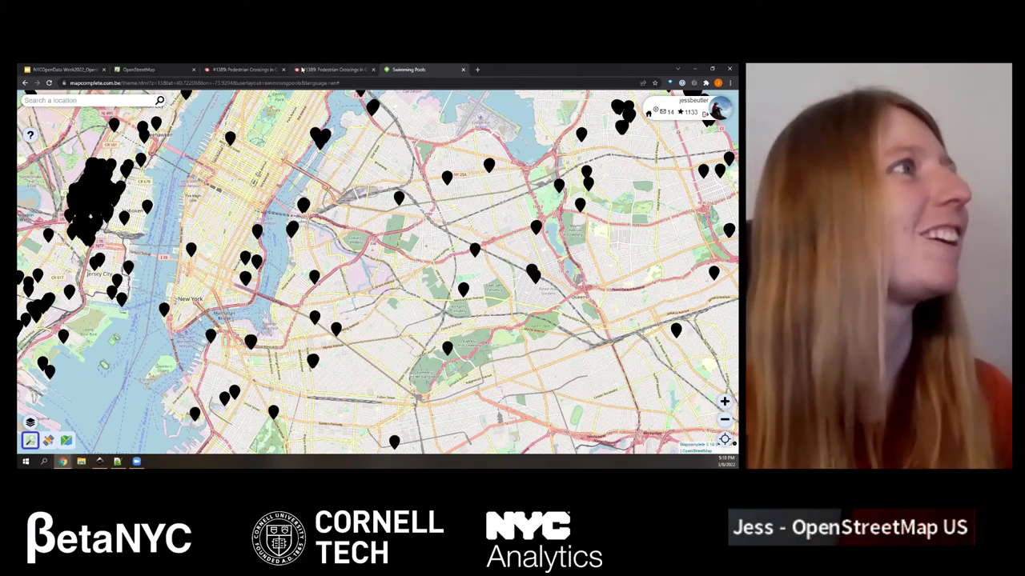
- Return to the browser tab with the iD editor for task #102, at the East 94th Street intersection
left_click(301, 70)
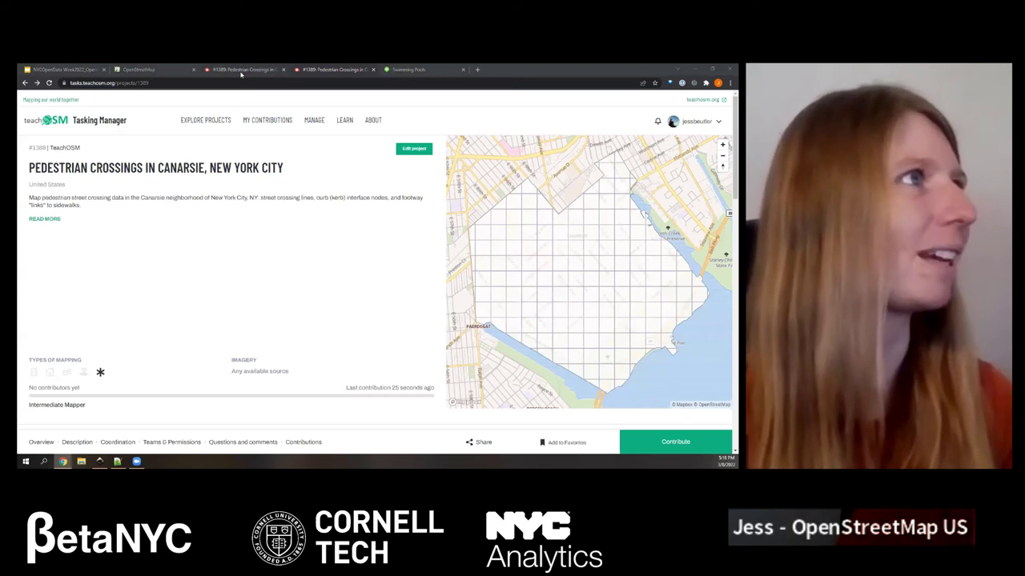
left_click(240, 70)
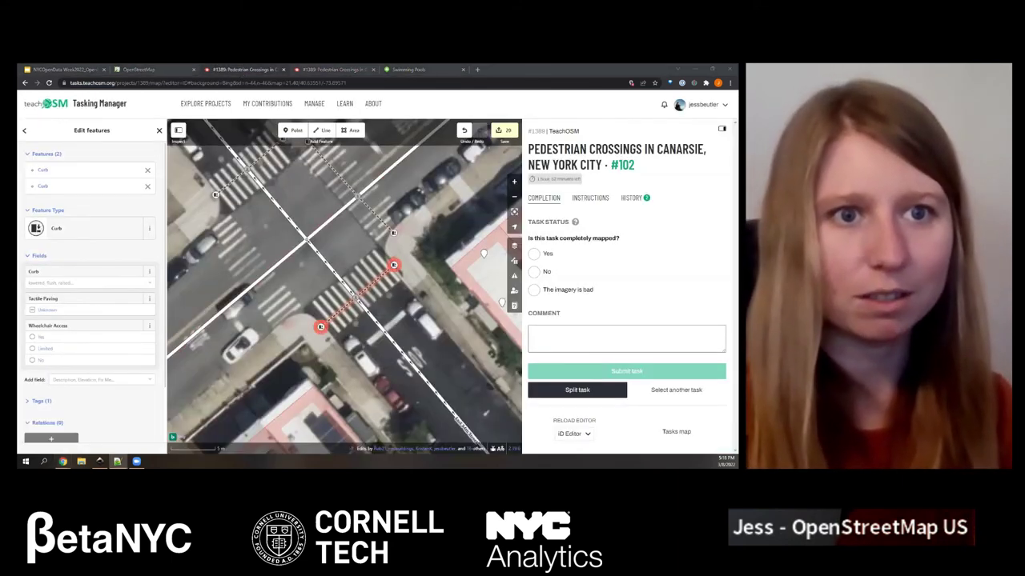
scroll(407, 333, "down", 3)
scroll(406, 333, "up", 2)
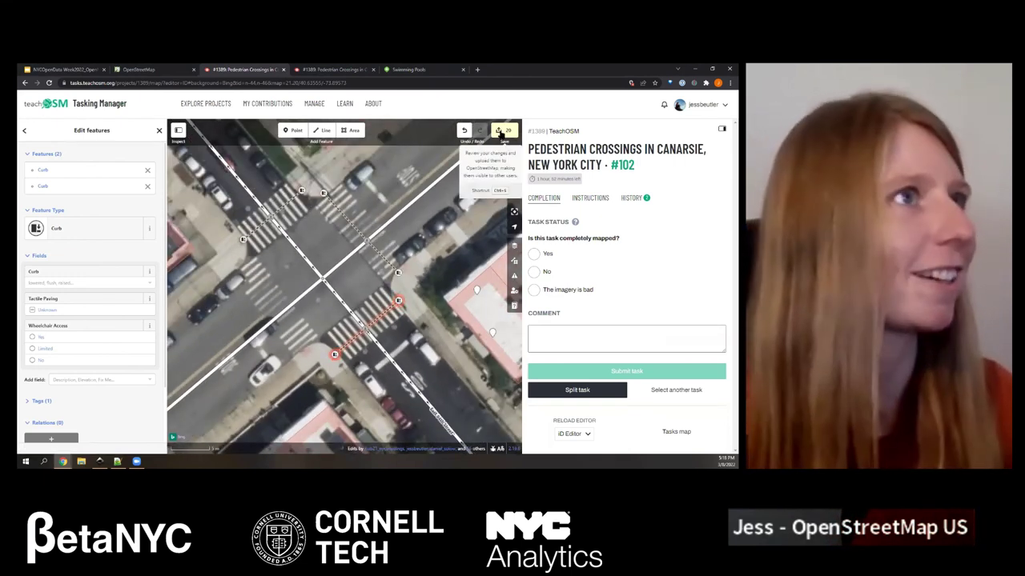
left_click_drag(371, 328, 380, 328)
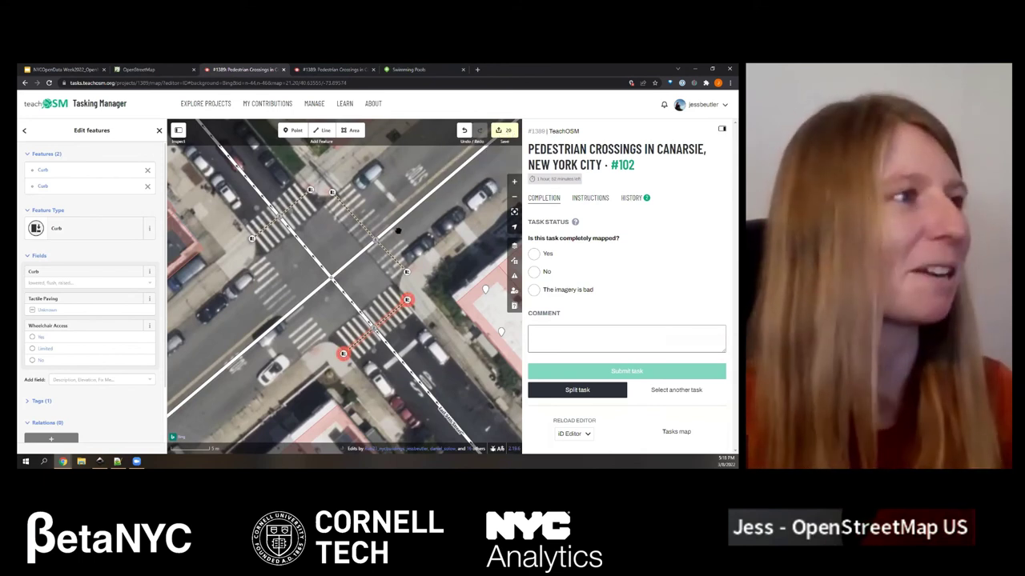
- Draw a line over the southwestern crosswalk across Avenue M, joined to the road, tagged as Marked Crosswalk with Curb end nodes
key("Escape")
key("2")
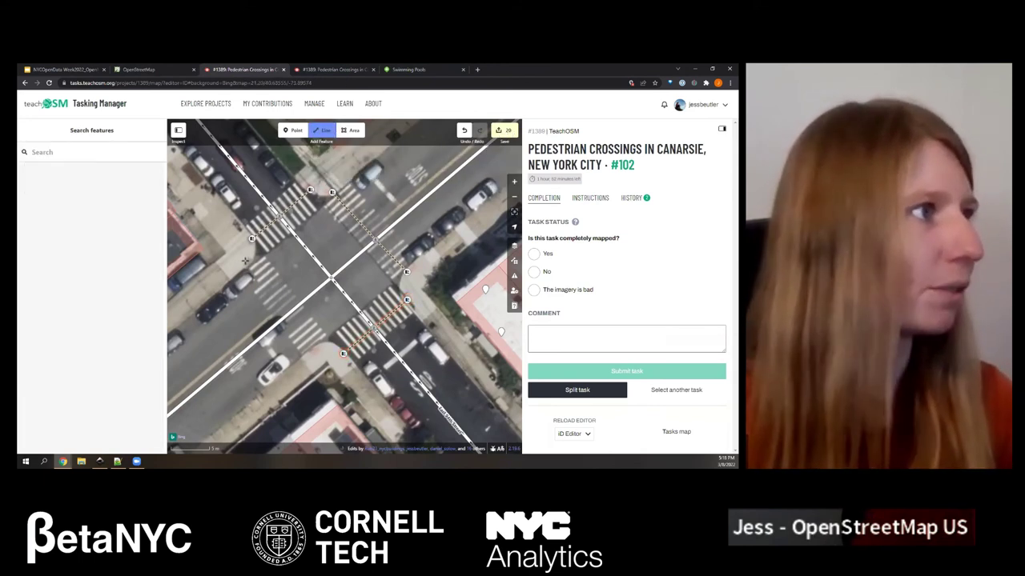
left_click(249, 262)
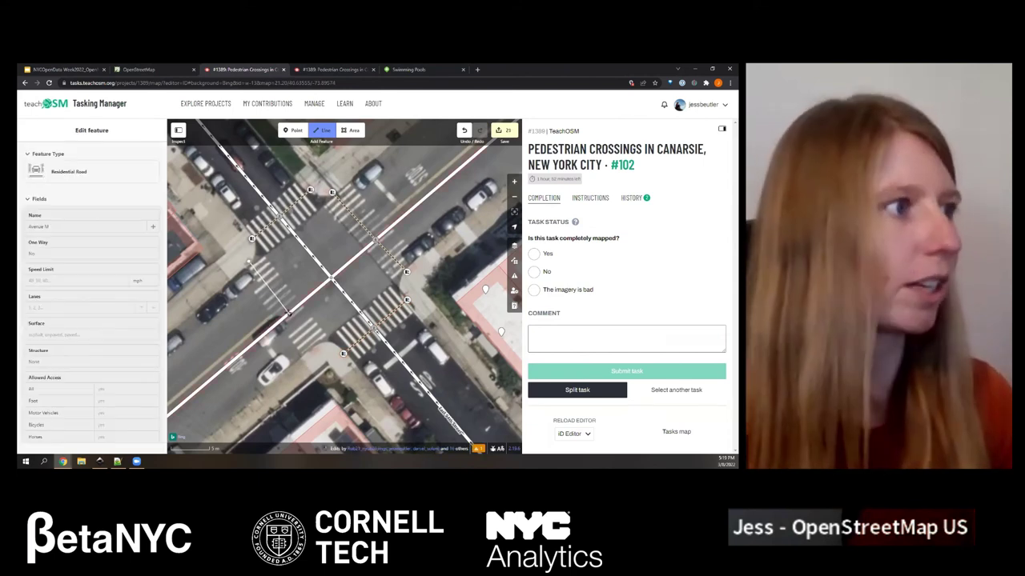
left_click(315, 350)
key("Escape")
scroll(276, 268, "down", 3)
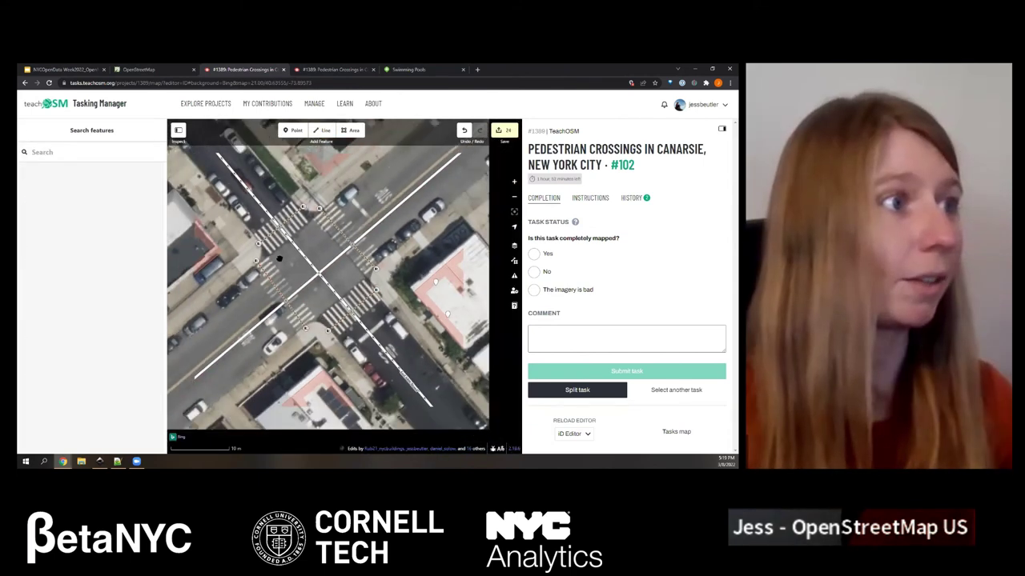
- Examine the curb nodes and marked crosswalk lines mapped around the East 94th Street and Avenue M intersection
left_click_drag(279, 258, 311, 295)
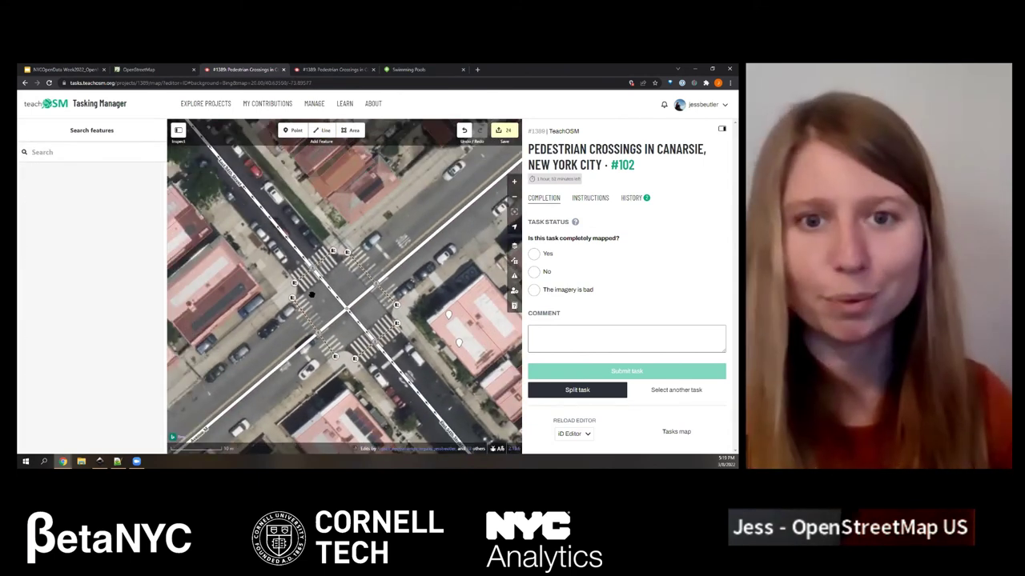
scroll(312, 295, "up", 3)
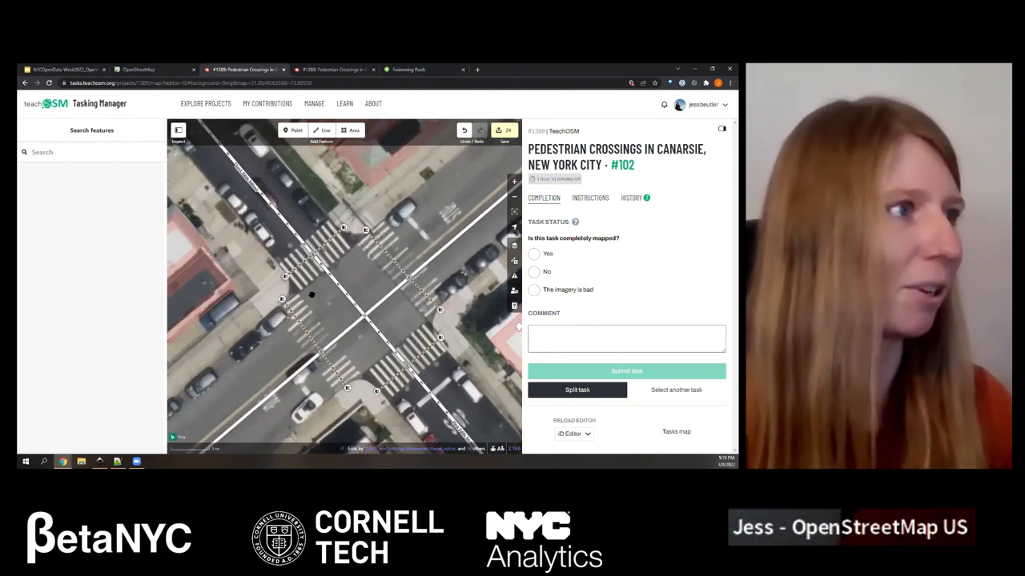
left_click(285, 277)
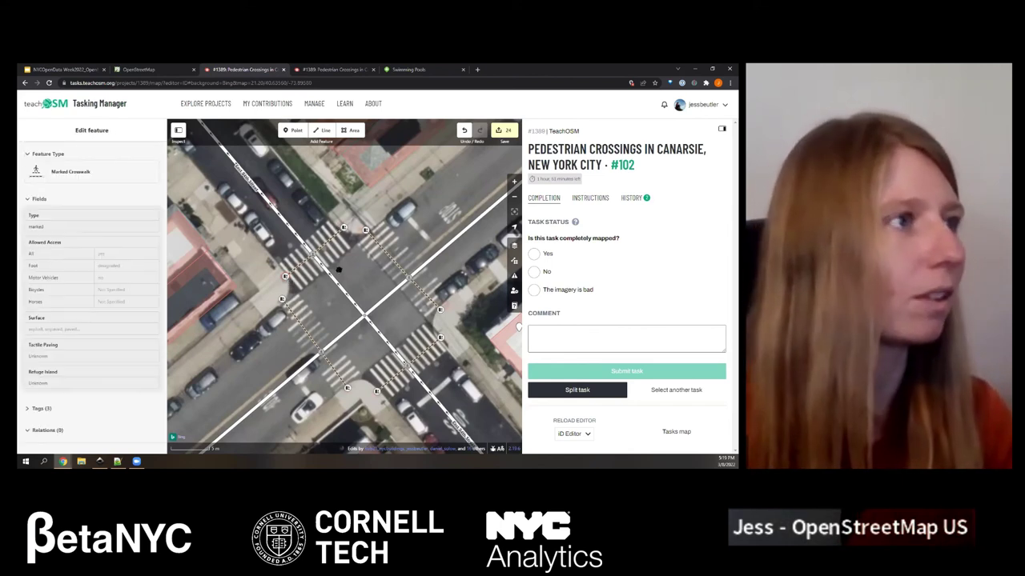
left_click(282, 300)
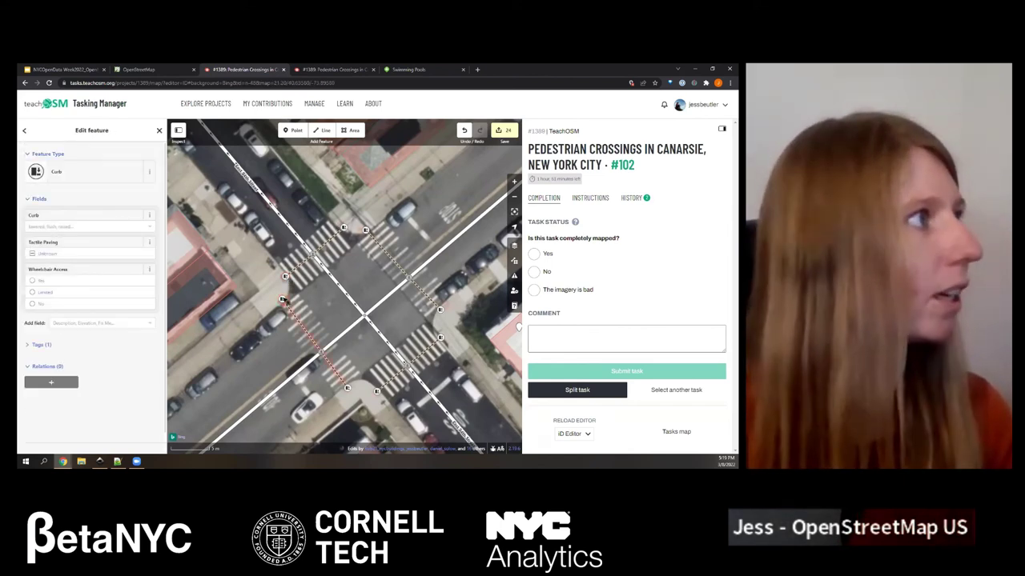
scroll(282, 300, "down", 3)
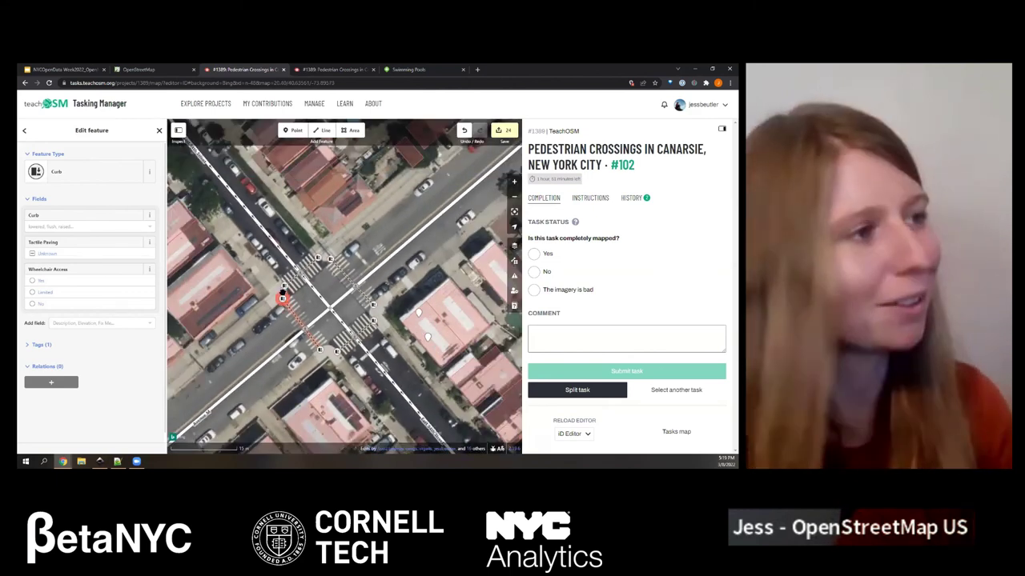
left_click(327, 342)
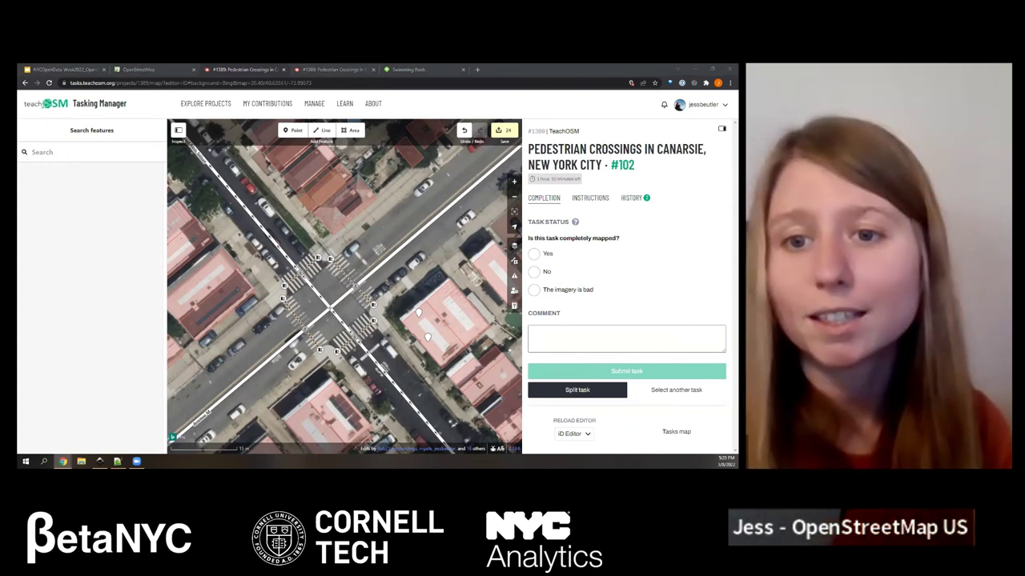
left_click(370, 265)
left_click(307, 274)
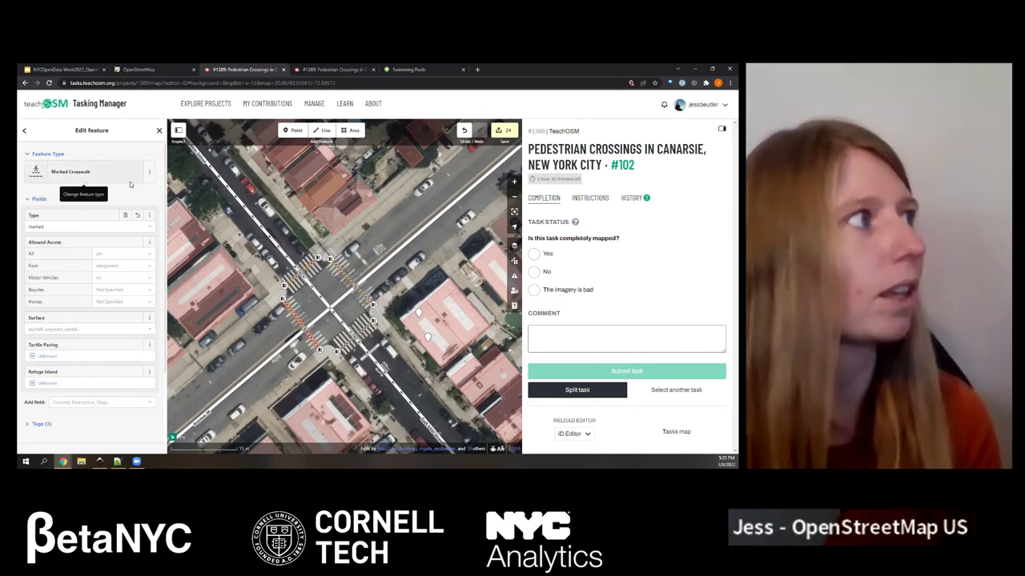
left_click(281, 320)
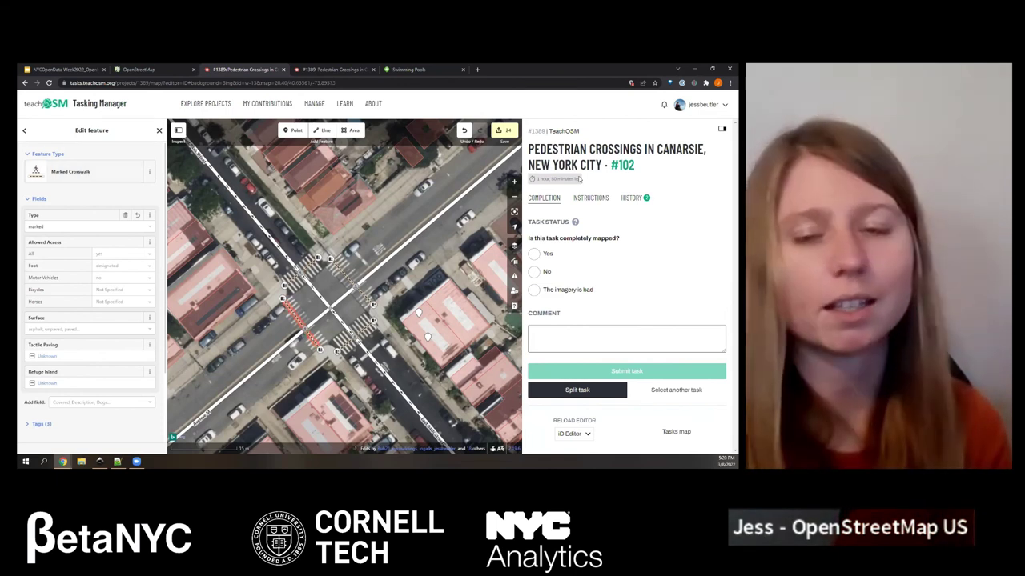
- Upload the crosswalk and curb edits to OpenStreetMap and open task #11 for mapping
key("ctrl+s")
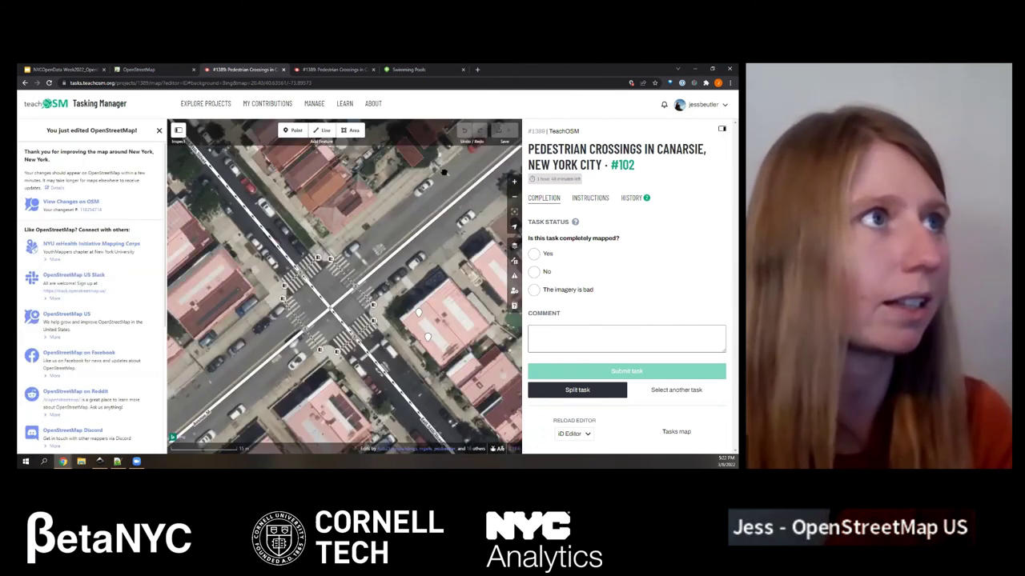
left_click(341, 273)
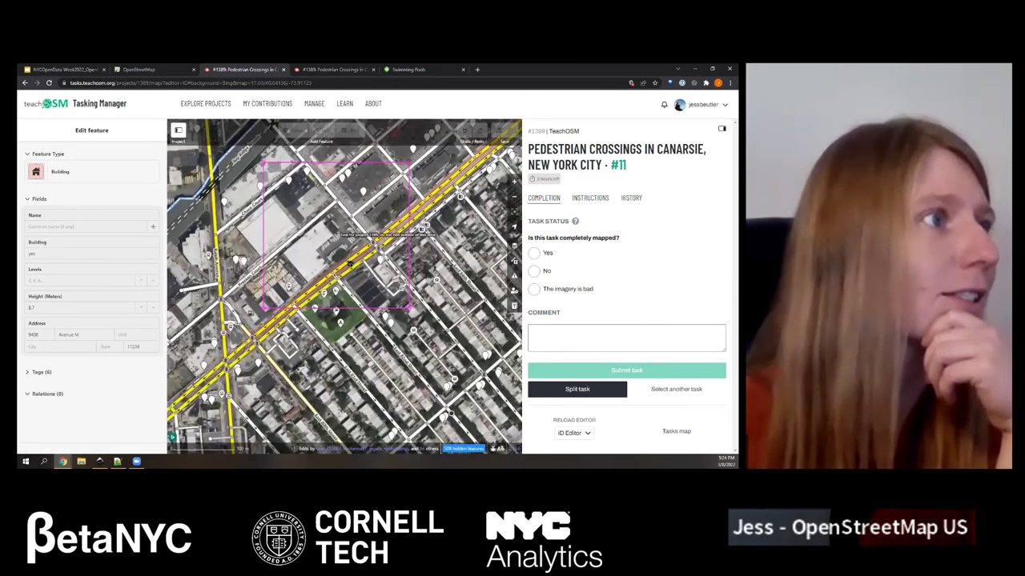
- Draw a line over the western crosswalk from the sidewalk to the traffic island in task #11 and tag it as Marked Crosswalk
scroll(349, 265, "up", 3)
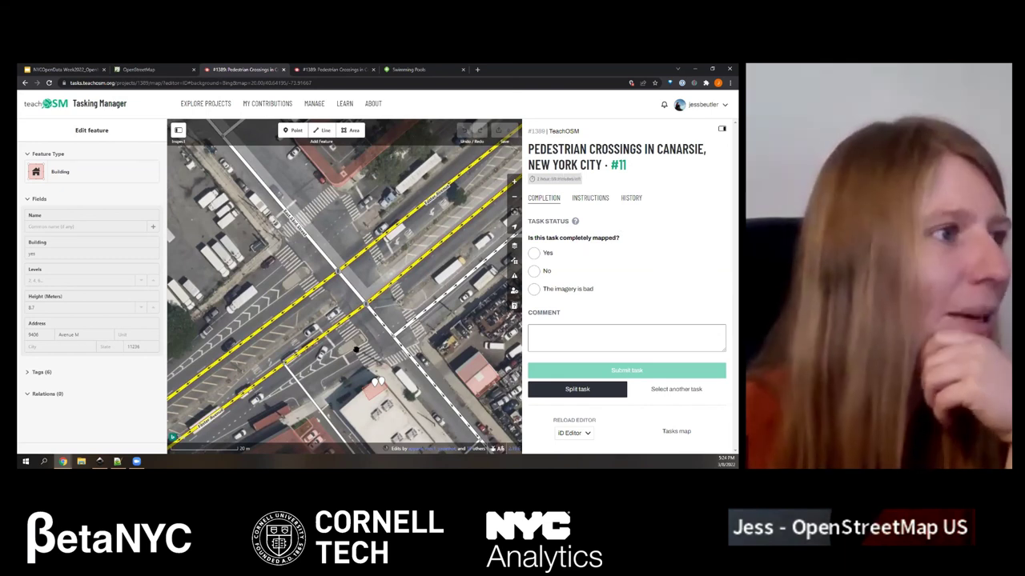
left_click(321, 130)
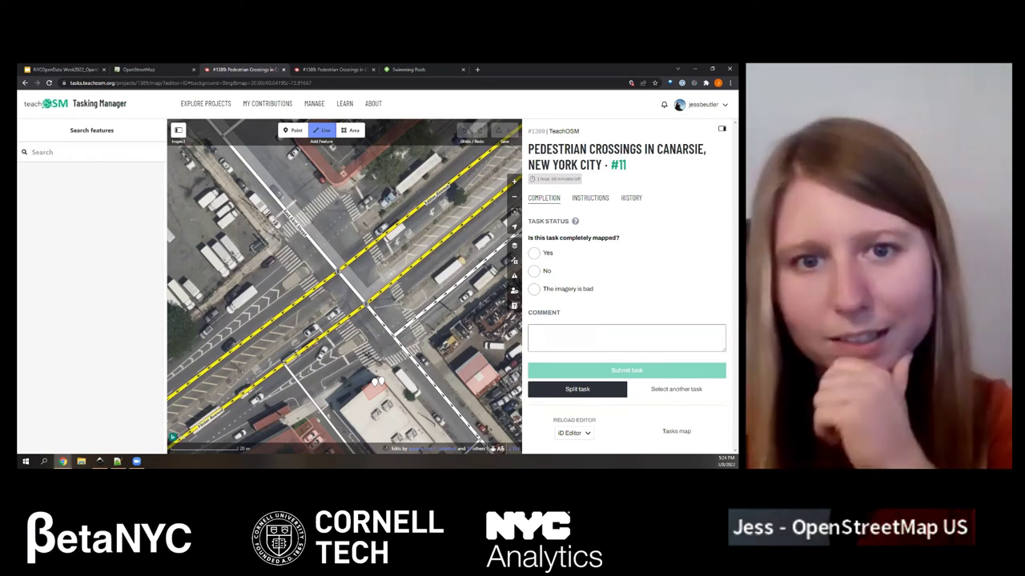
scroll(310, 282, "up", 2)
scroll(277, 258, "up", 1)
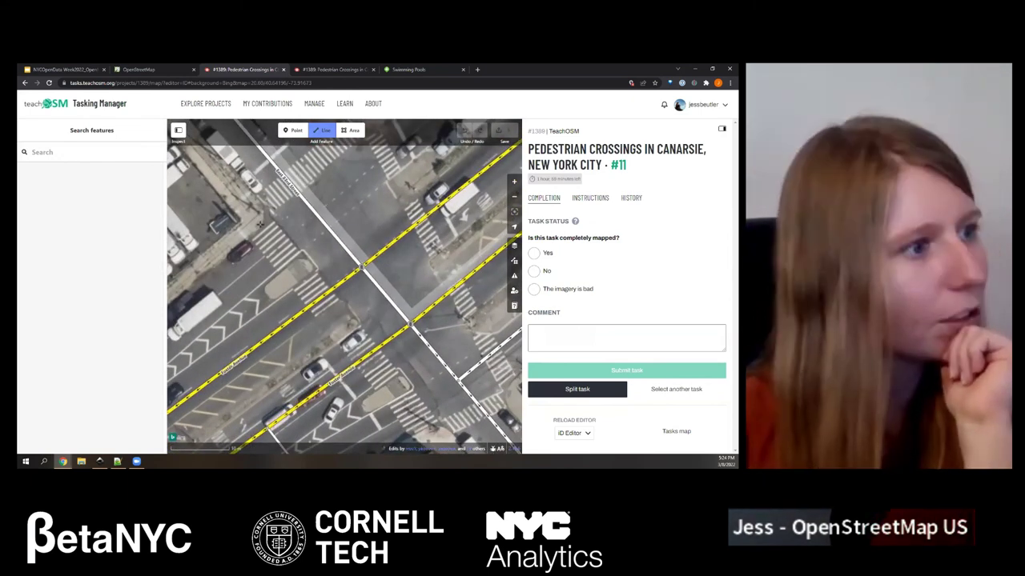
left_click(261, 226)
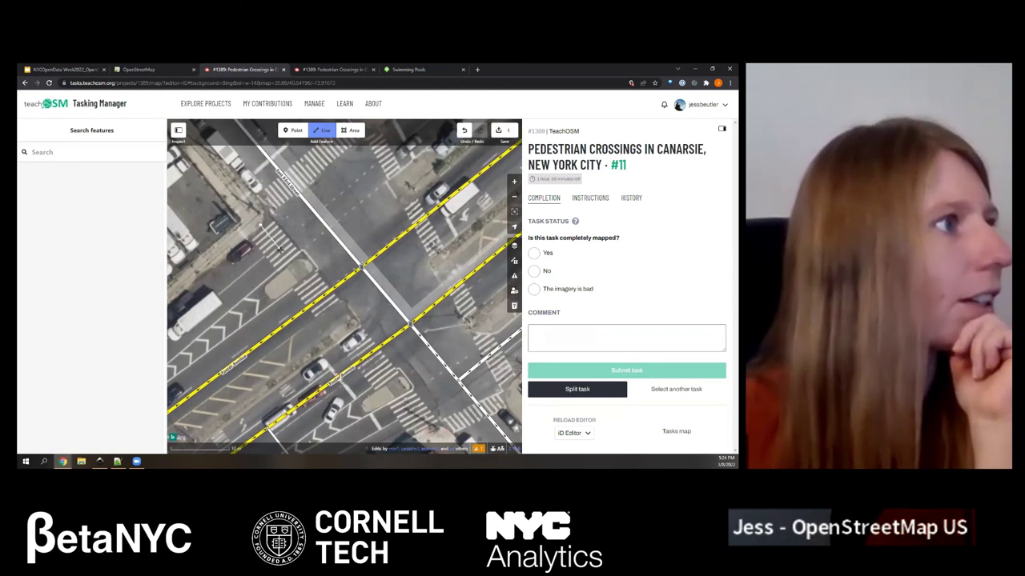
double_click(284, 254)
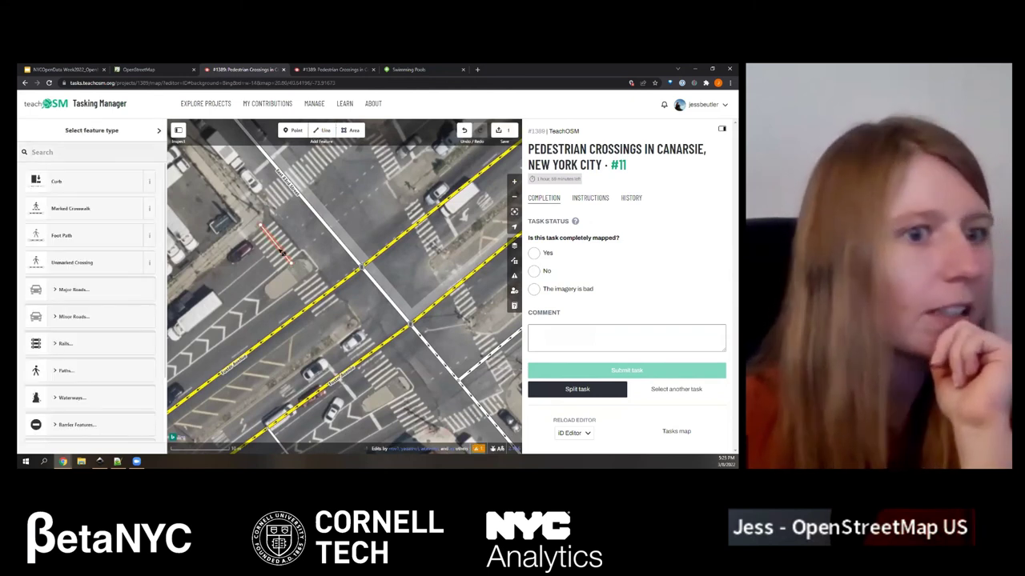
left_click(93, 210)
key("Escape")
scroll(287, 251, "down", 2)
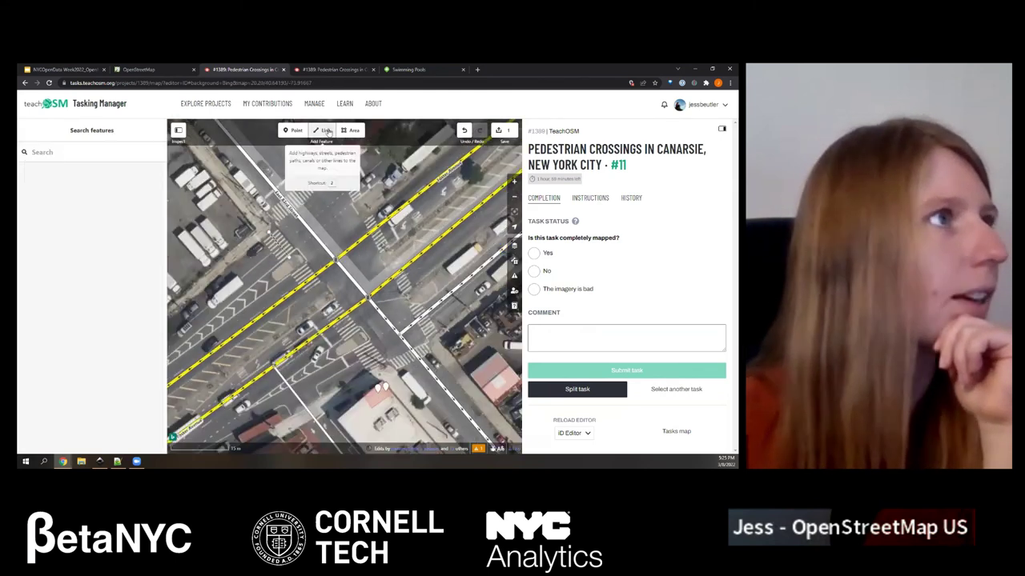
- Add a node midway along the western crosswalk line leading to the traffic island and tag it as Marked Crosswalk
left_click(320, 279)
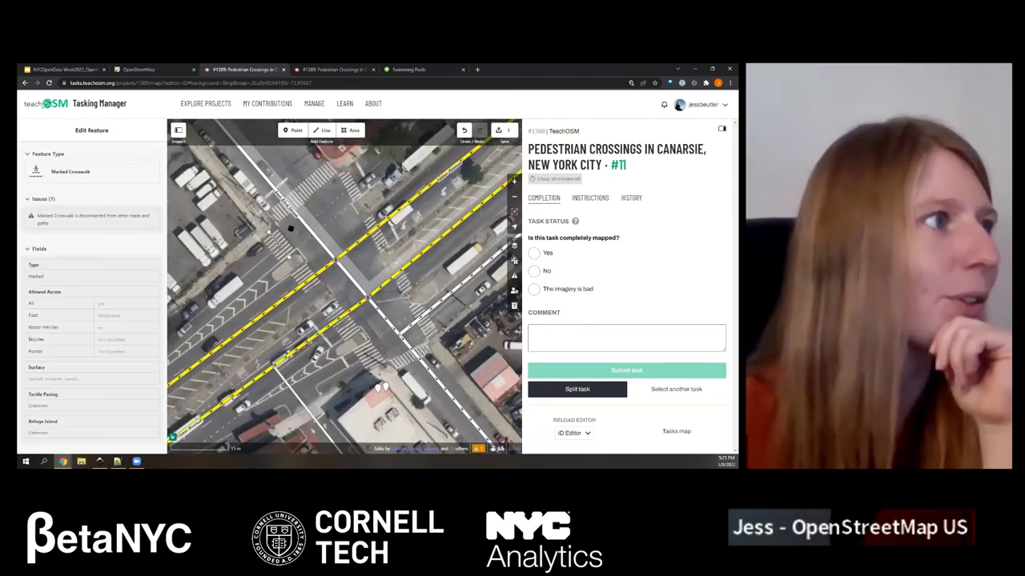
key("Escape")
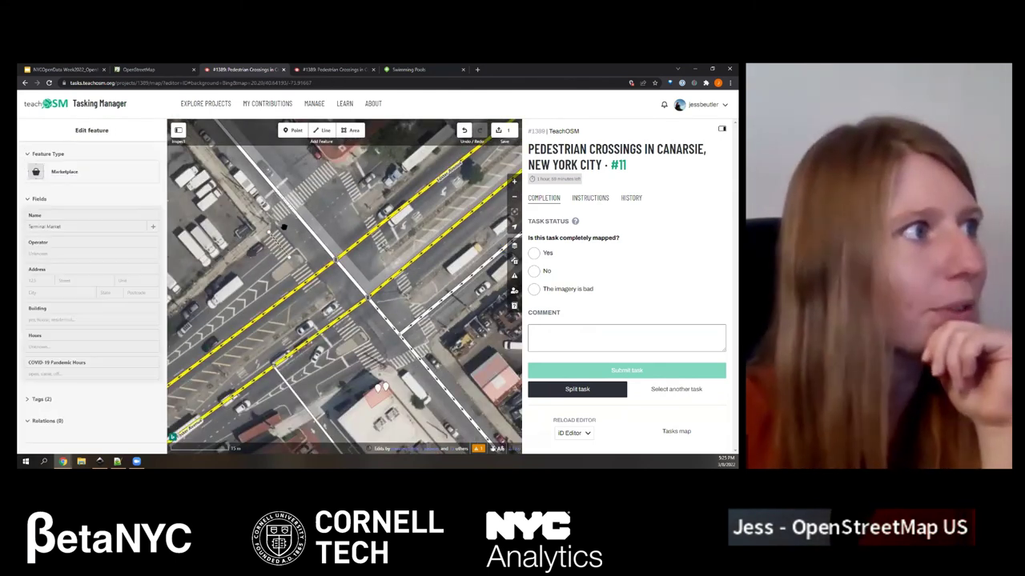
left_click_drag(277, 279, 293, 248)
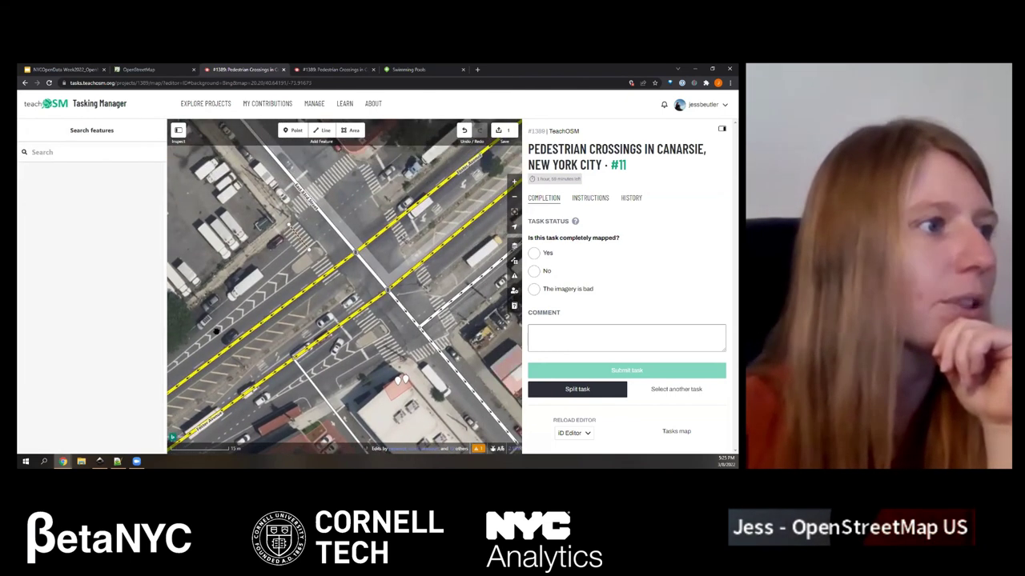
left_click(326, 132)
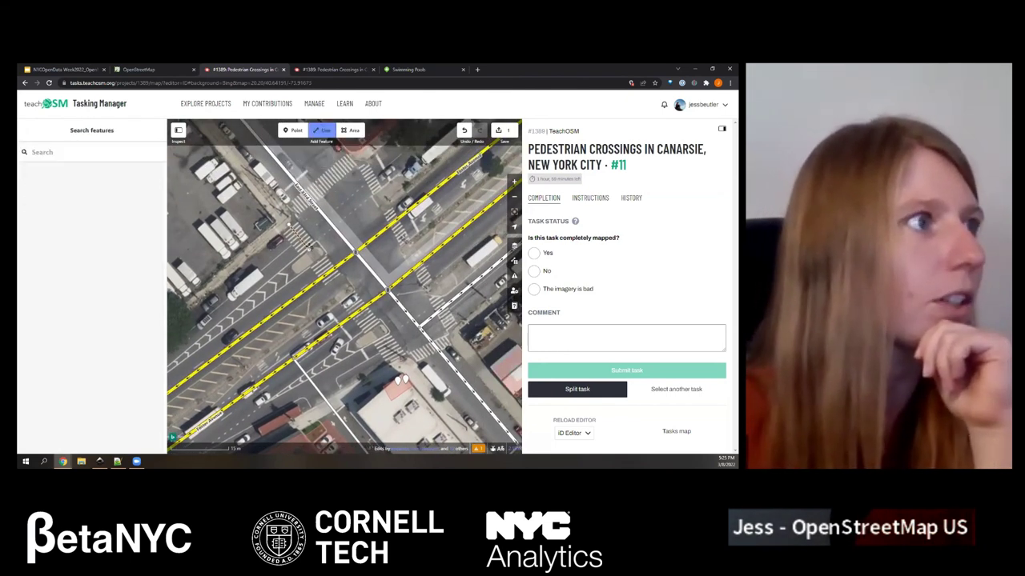
scroll(253, 240, "up", 2)
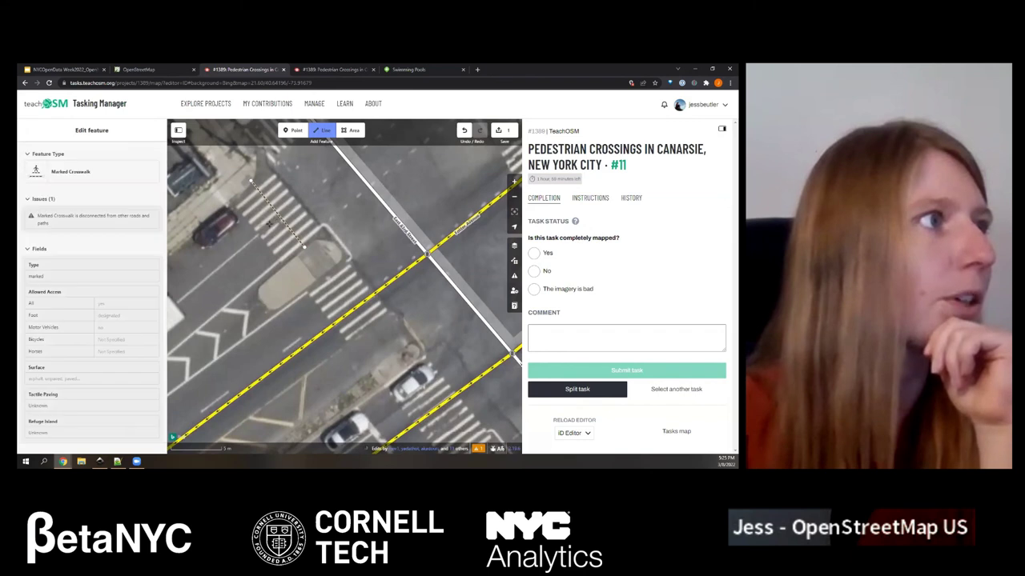
left_click(329, 274)
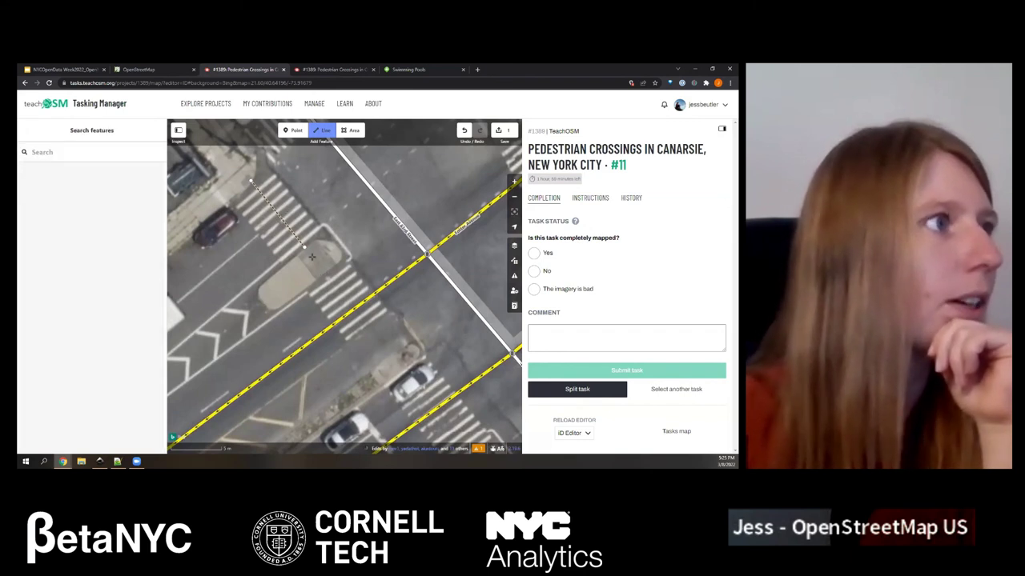
double_click(307, 251)
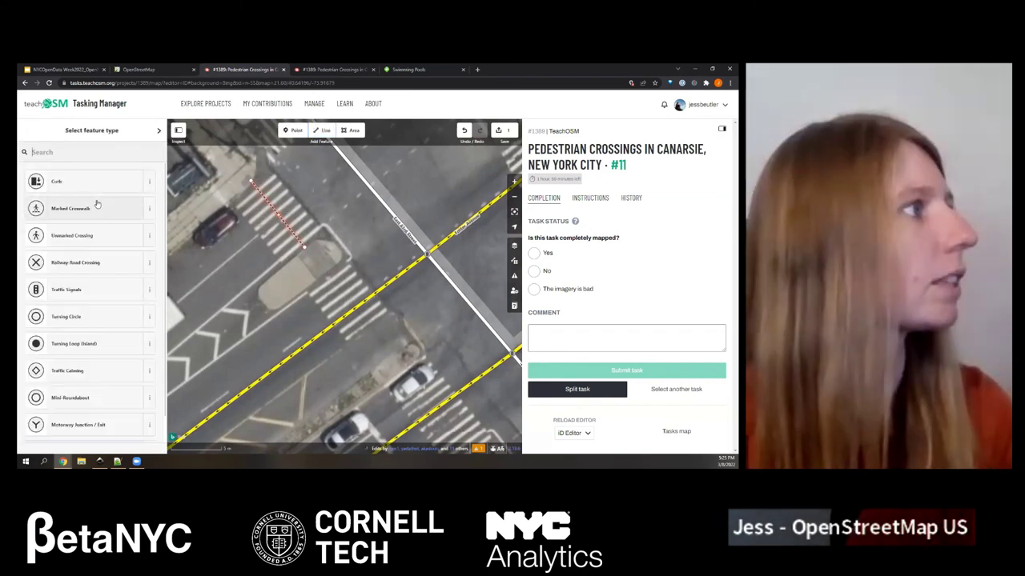
left_click(97, 207)
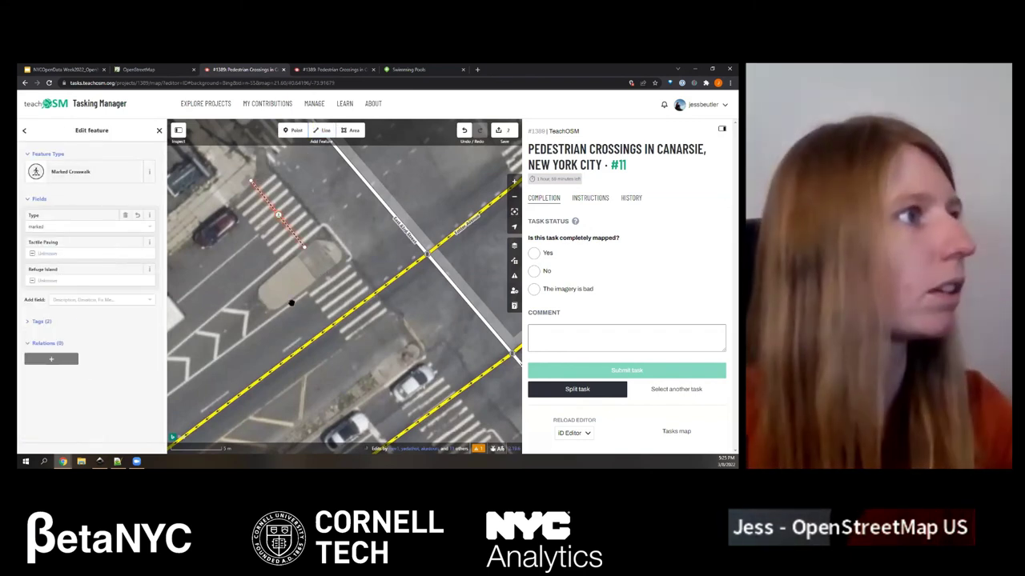
left_click(291, 303)
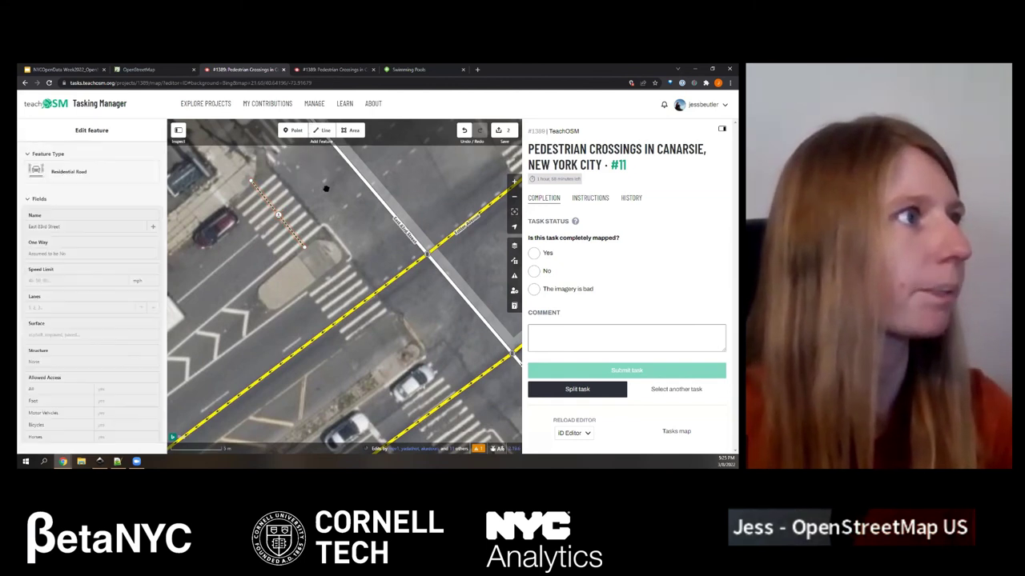
- Draw a line across the traffic island from the end of the western crosswalk and tag it as Foot Path
key("2")
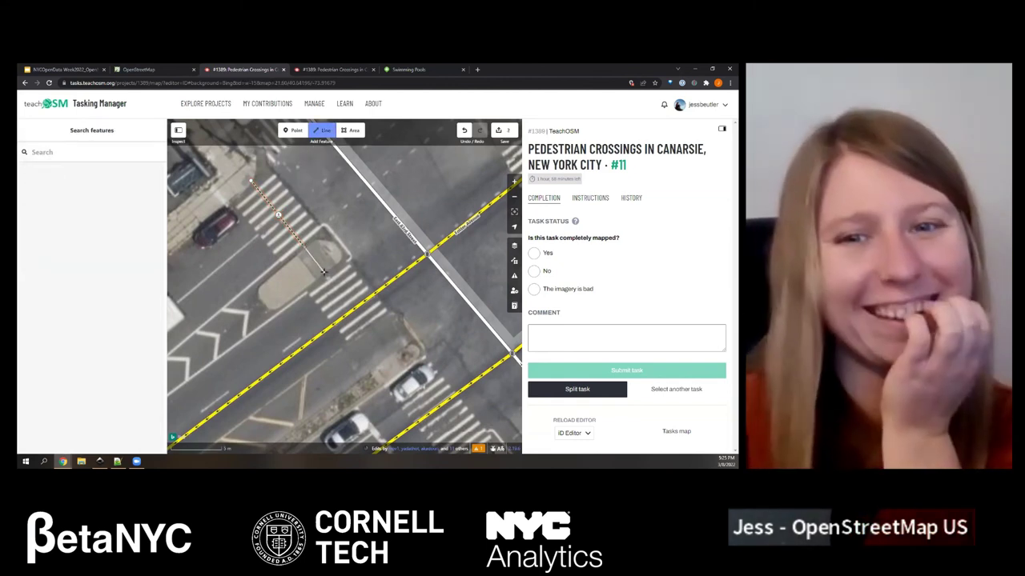
left_click(324, 272)
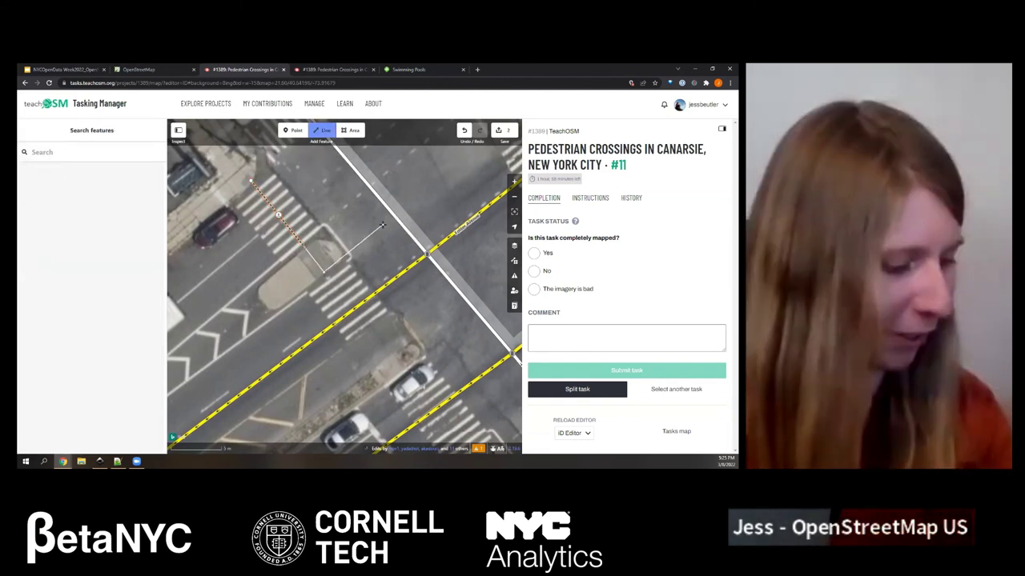
key("Return")
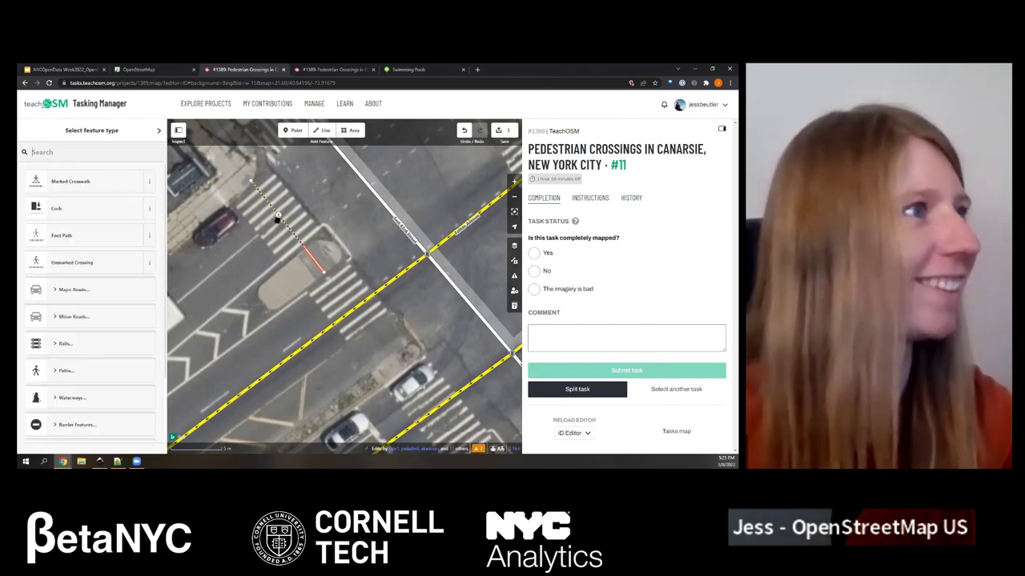
left_click(80, 236)
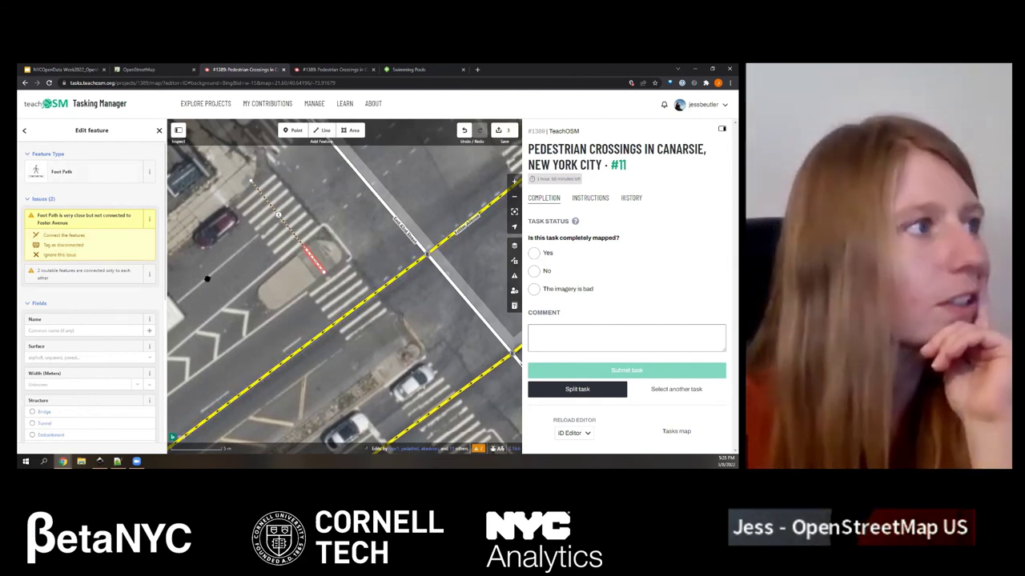
left_click(333, 205)
- Draw a line from the central median across Foster Avenue to the traffic island path, joined to the road, and tag it as Marked Crosswalk
left_click(321, 130)
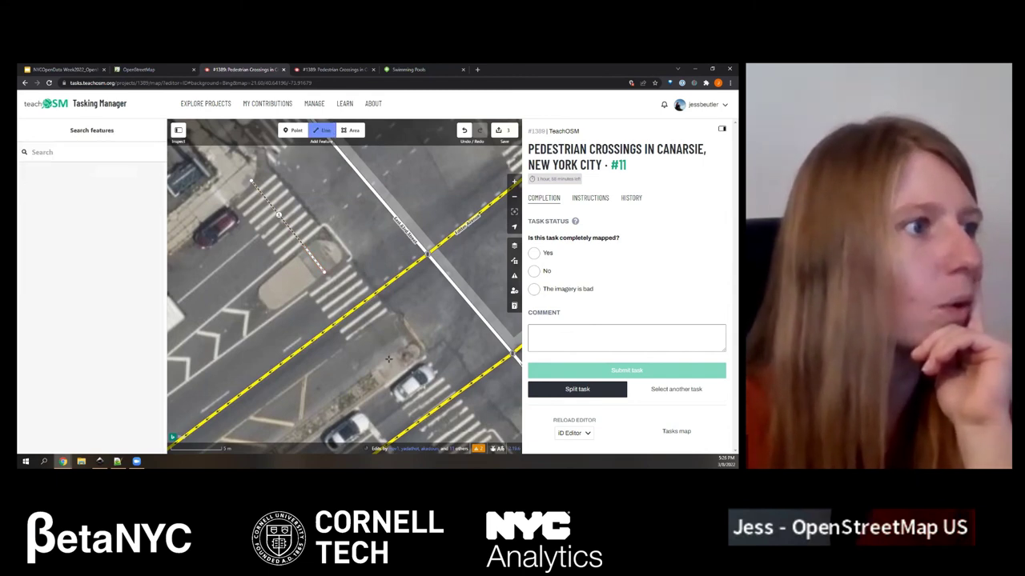
left_click(355, 310)
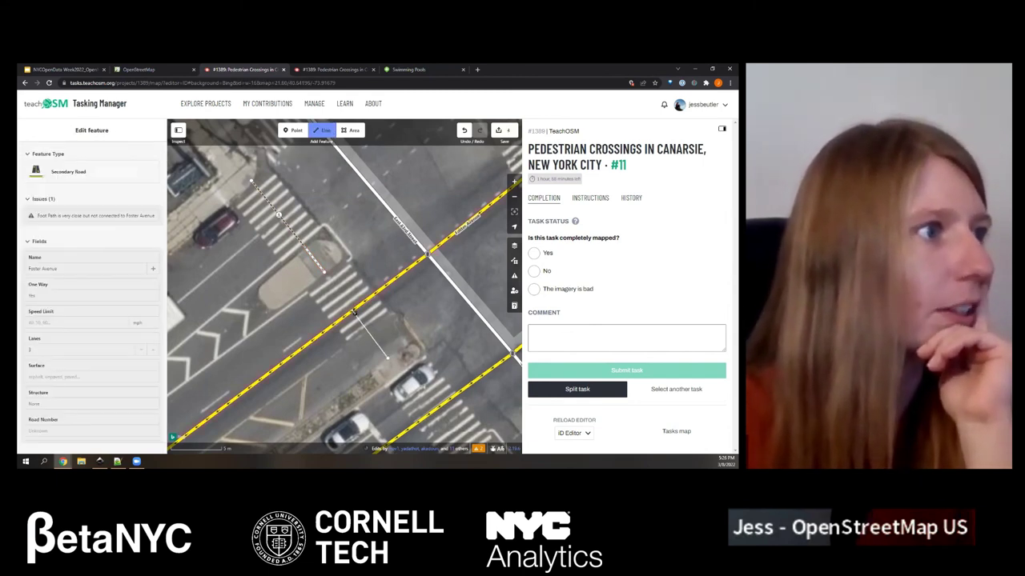
left_click(323, 272)
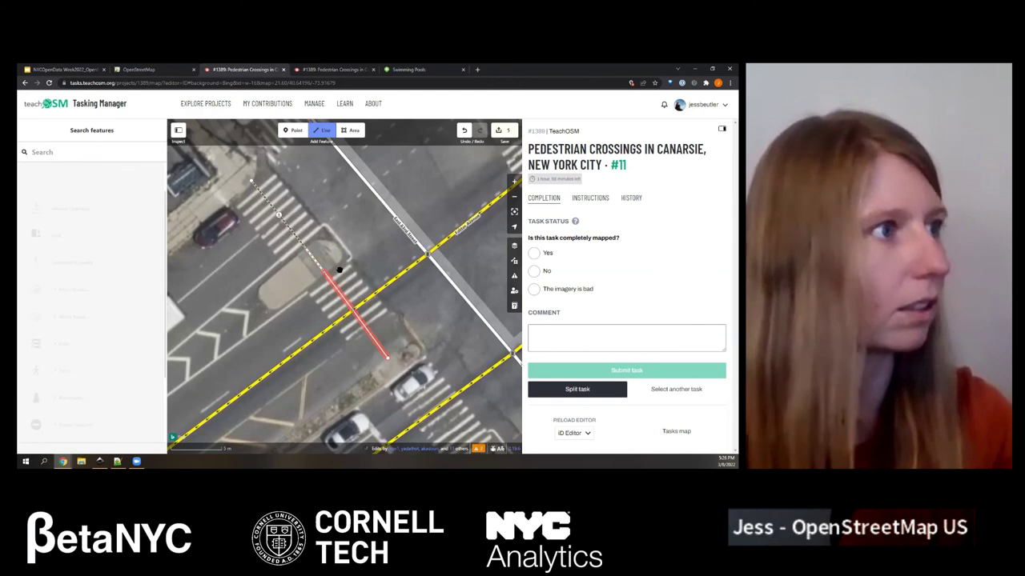
left_click(323, 273)
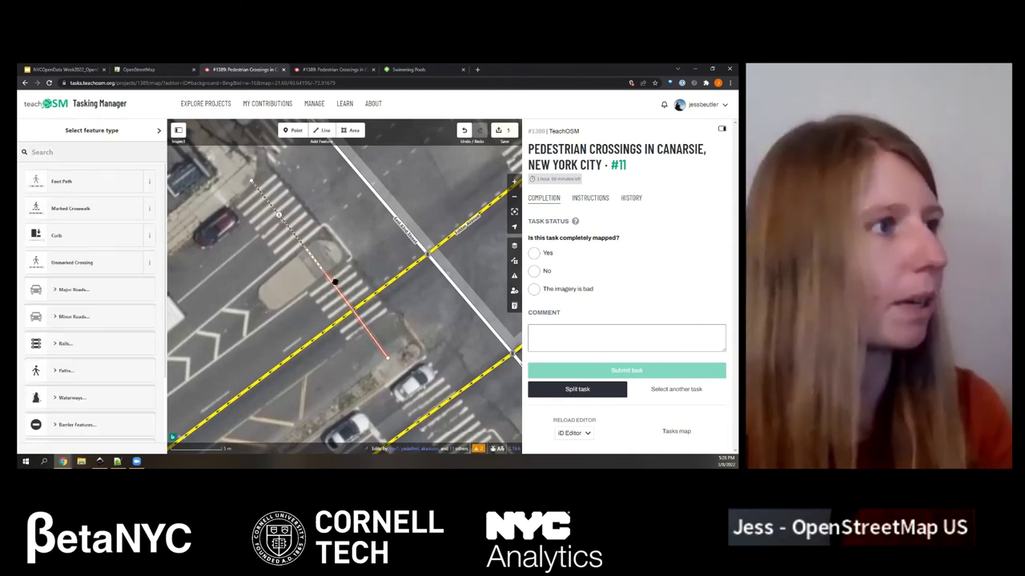
left_click_drag(366, 275, 345, 228)
left_click(333, 263)
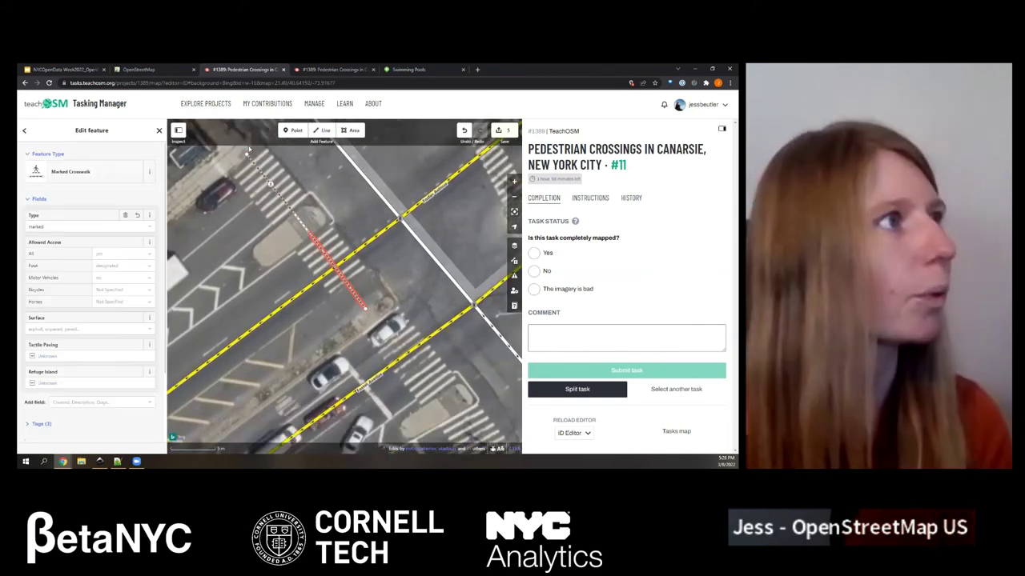
left_click_drag(323, 333, 288, 313)
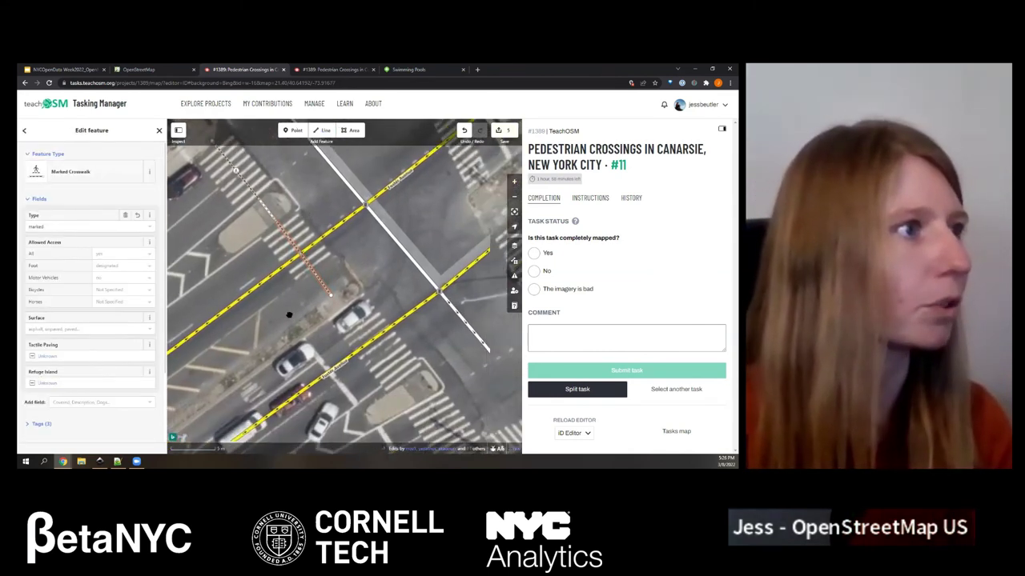
- Draw a short line across the central median from the end of the Foster Avenue crosswalk and tag it as Foot Path
left_click(323, 130)
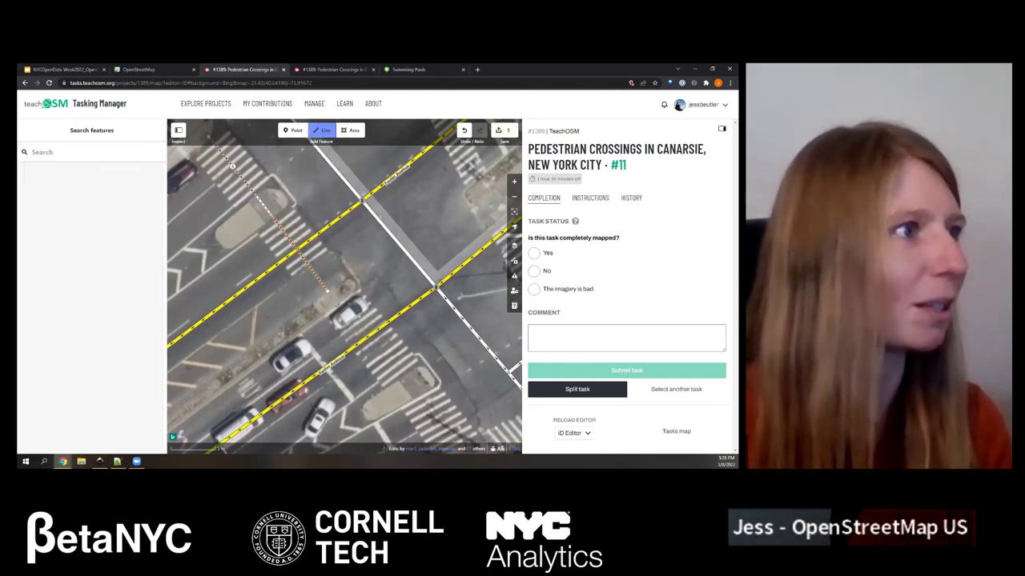
double_click(332, 302)
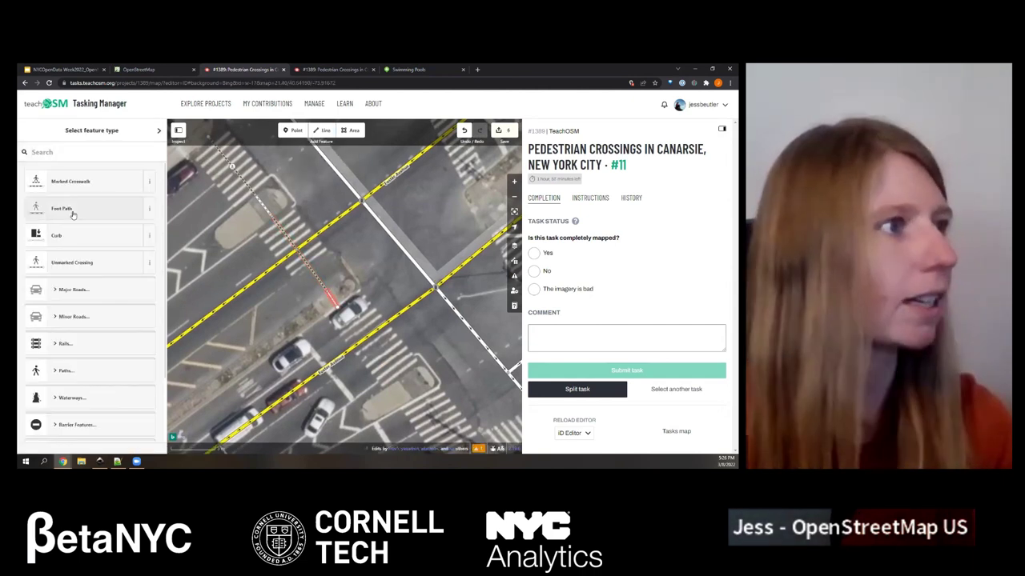
left_click(35, 206)
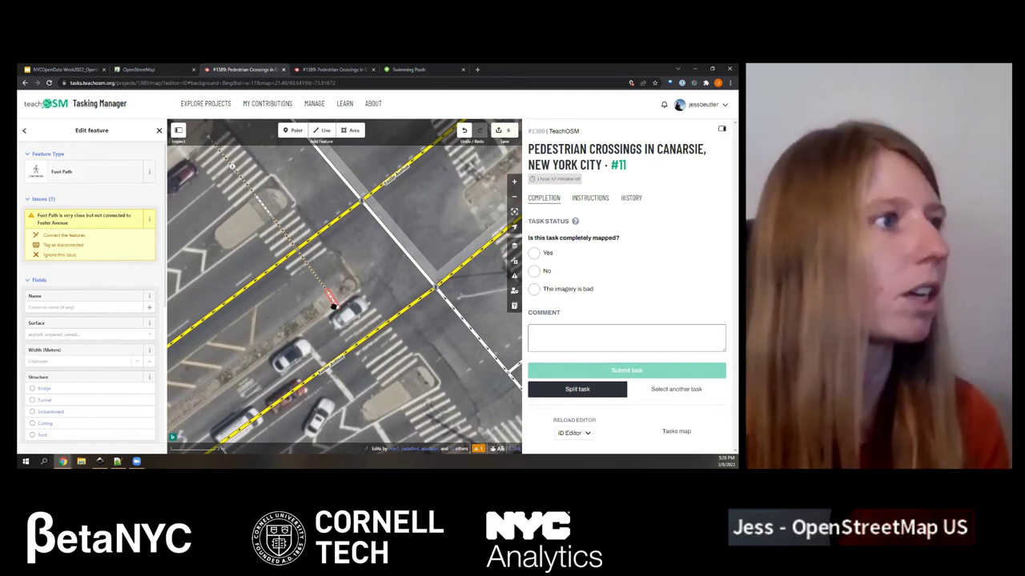
left_click(336, 305)
left_click(337, 304)
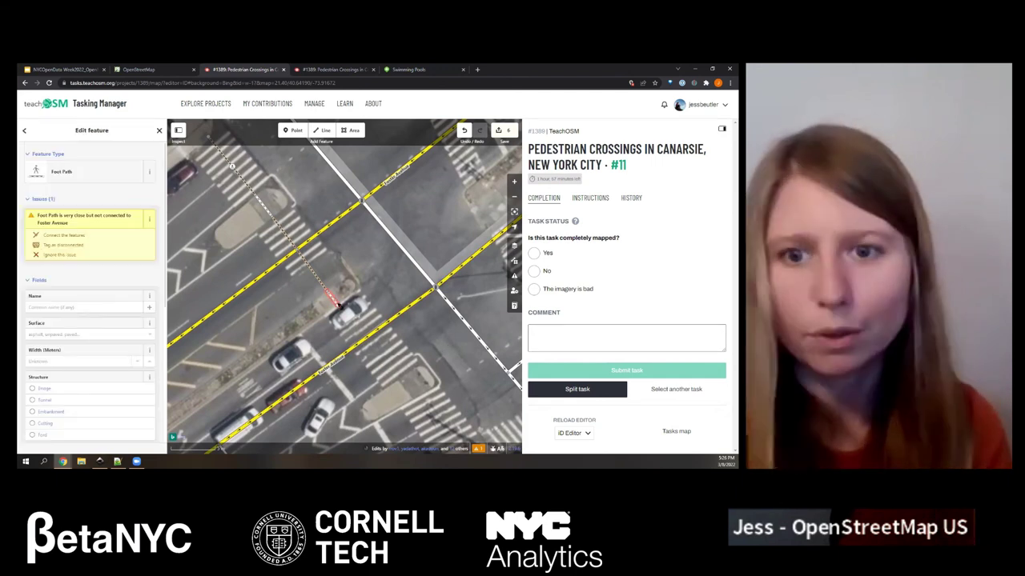
scroll(338, 300, "down", 2)
scroll(323, 265, "down", 2)
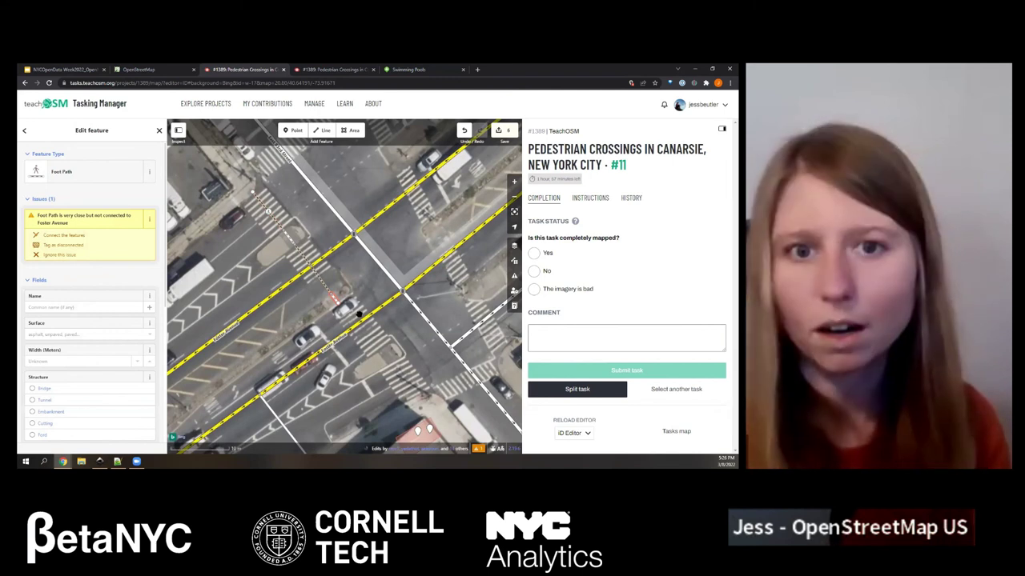
scroll(359, 314, "down", 2)
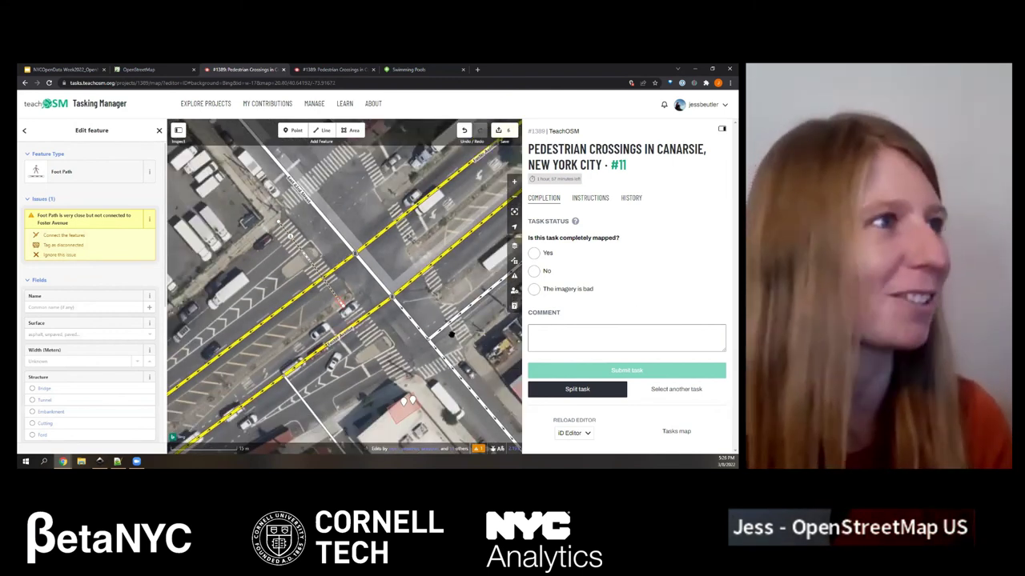
scroll(452, 335, "down", 2)
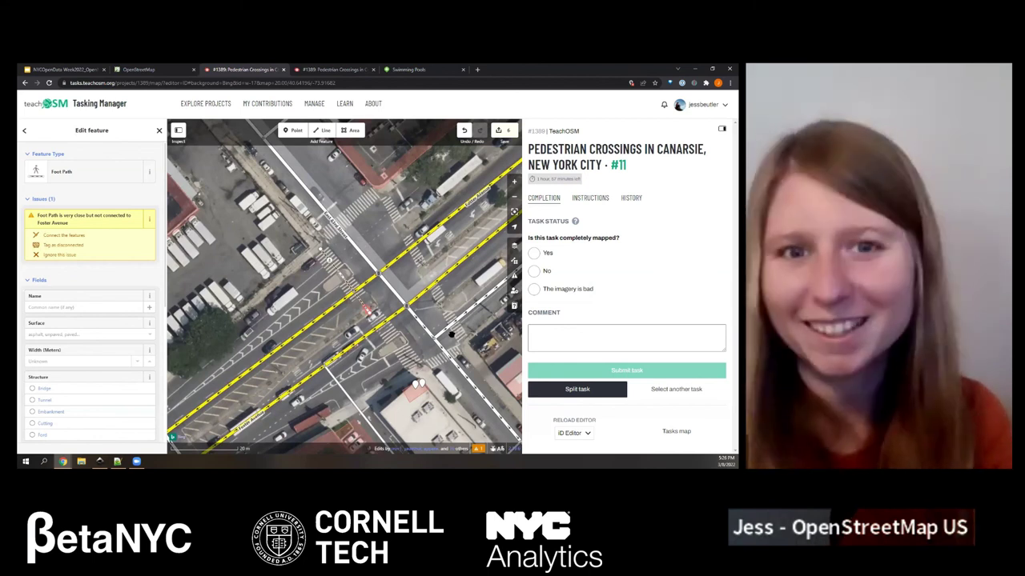
scroll(271, 345, "down", 1)
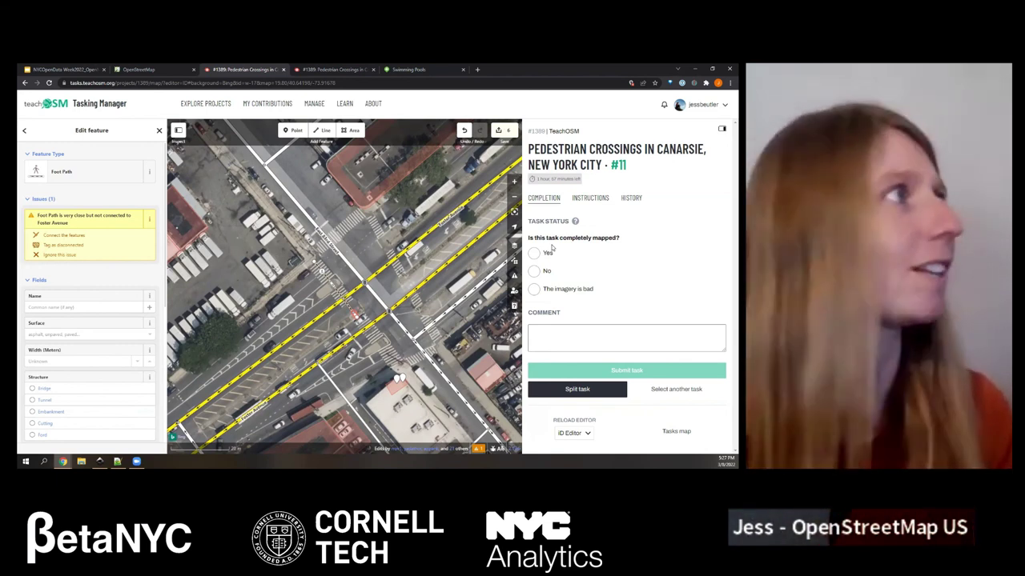
- Switch to the Google Slides presentation NYCOpenData Week2022_OpenMapping and present the "Stay in touch and keep mapping!" slide full screen
left_click(56, 70)
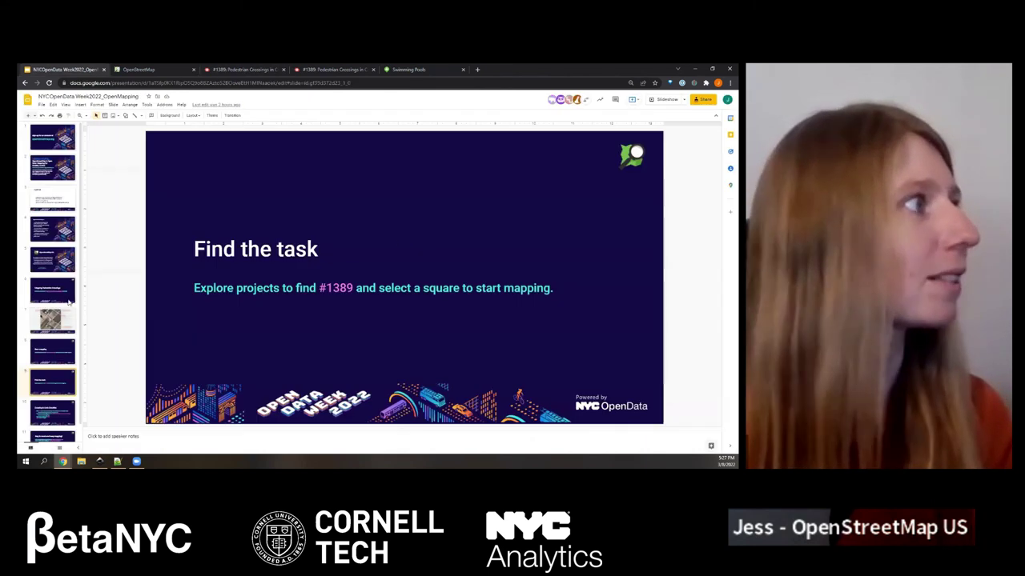
left_click(663, 104)
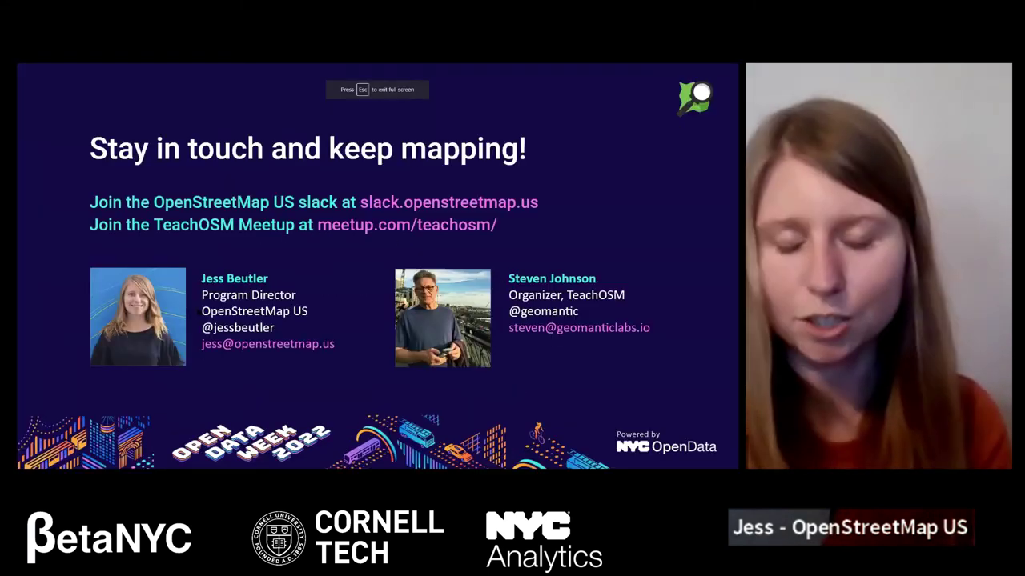